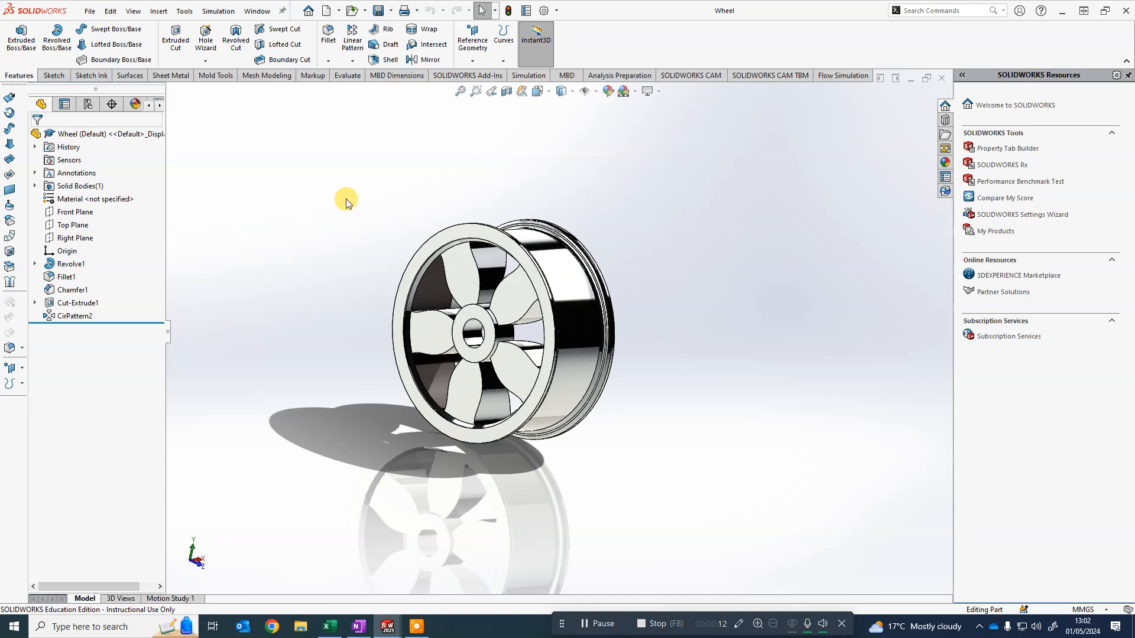
pyautogui.moveTo(346, 199); pyautogui.dragTo(656, 478)
pyautogui.moveTo(644, 420); pyautogui.dragTo(642, 418, button='middle')
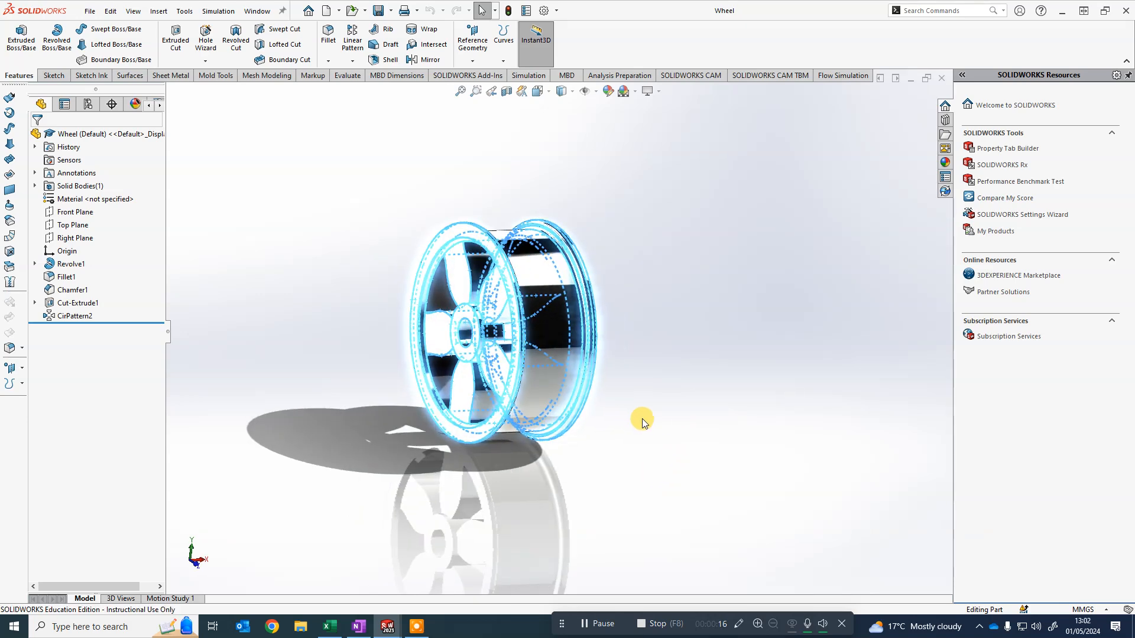
pyautogui.click(641, 418)
pyautogui.moveTo(758, 427); pyautogui.dragTo(775, 455, button='middle')
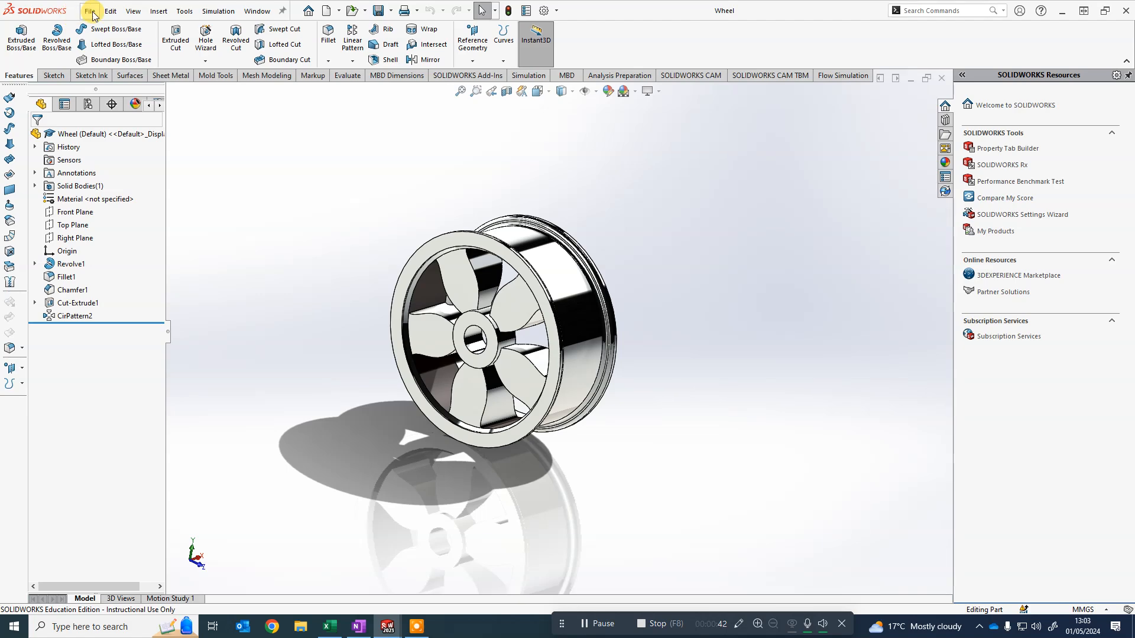
pyautogui.click(603, 626)
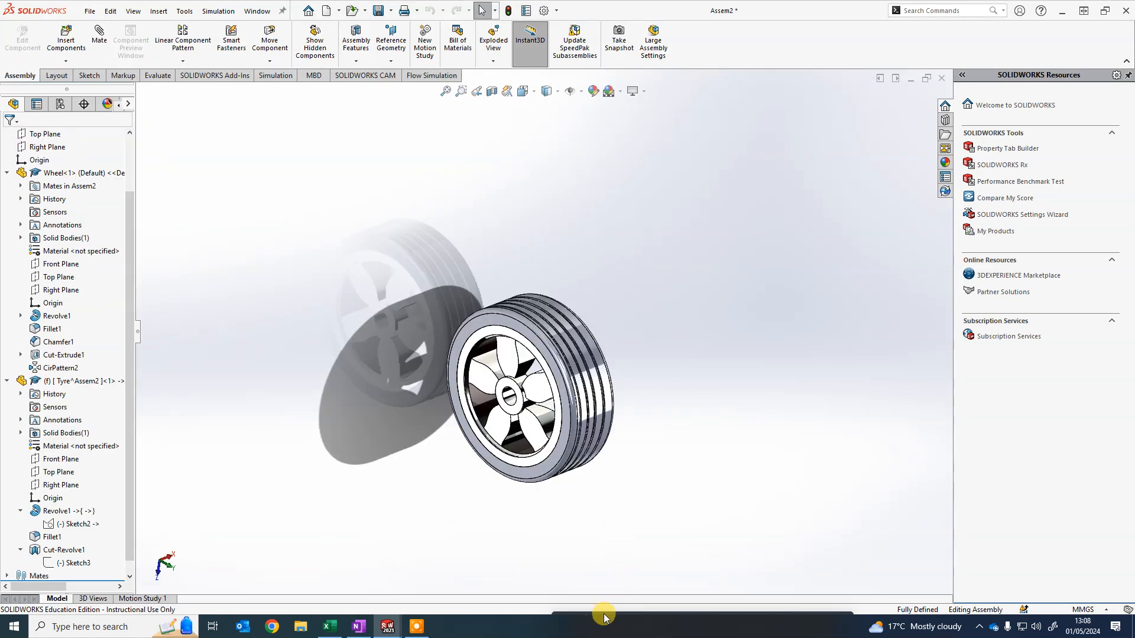
# - Start saving the assembly with all modified documents, choosing the staff documents' 3rd Form > Practical Knowledge & Learning Lessons > Wheelie Good PT1 and 2 folder
pyautogui.scroll(-3, 576, 449)
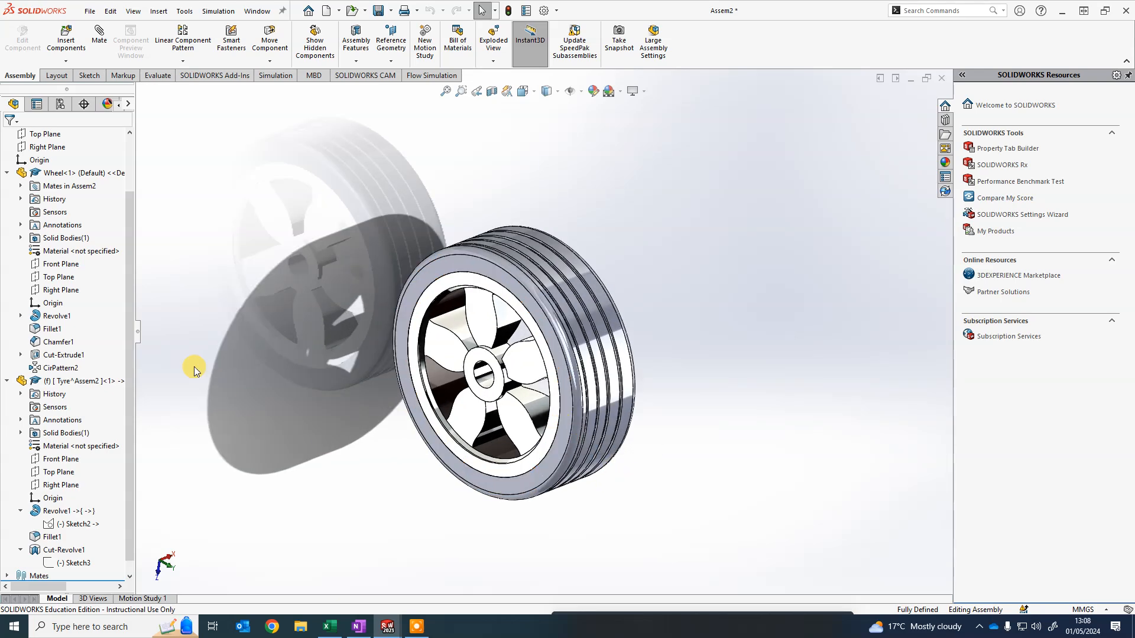
pyautogui.click(378, 11)
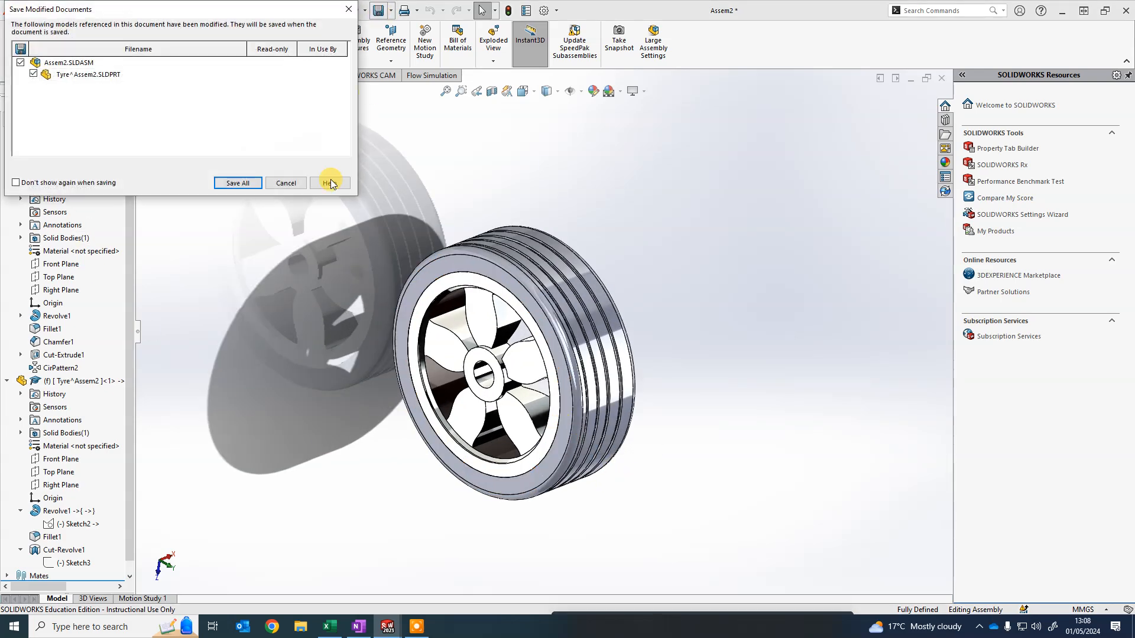
pyautogui.click(252, 184)
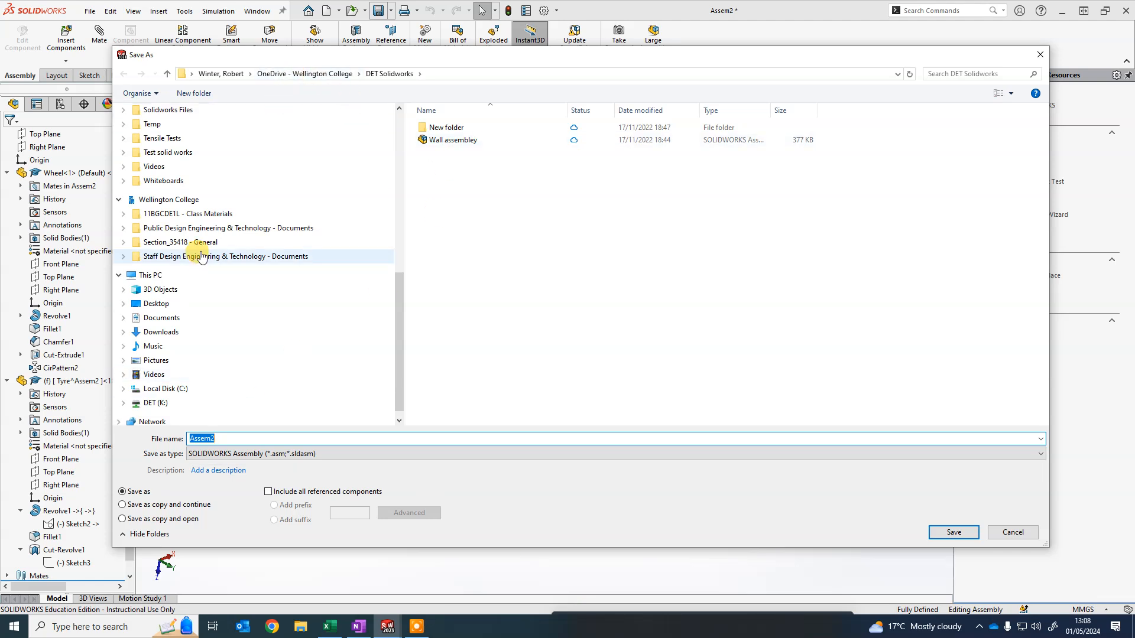
pyautogui.click(260, 256)
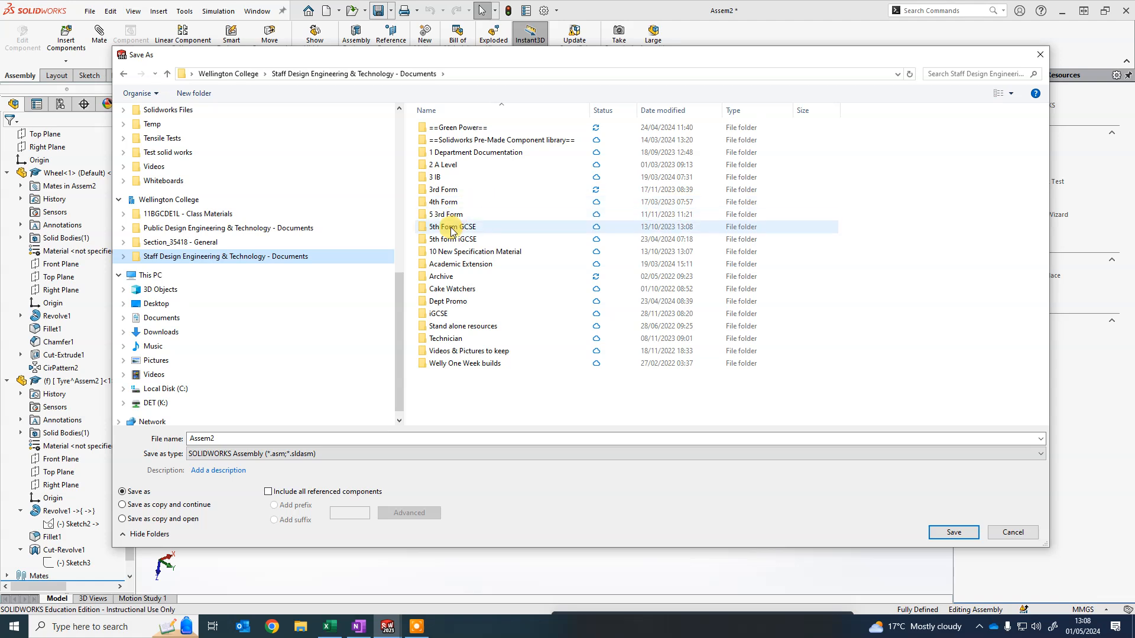
pyautogui.doubleClick(442, 190)
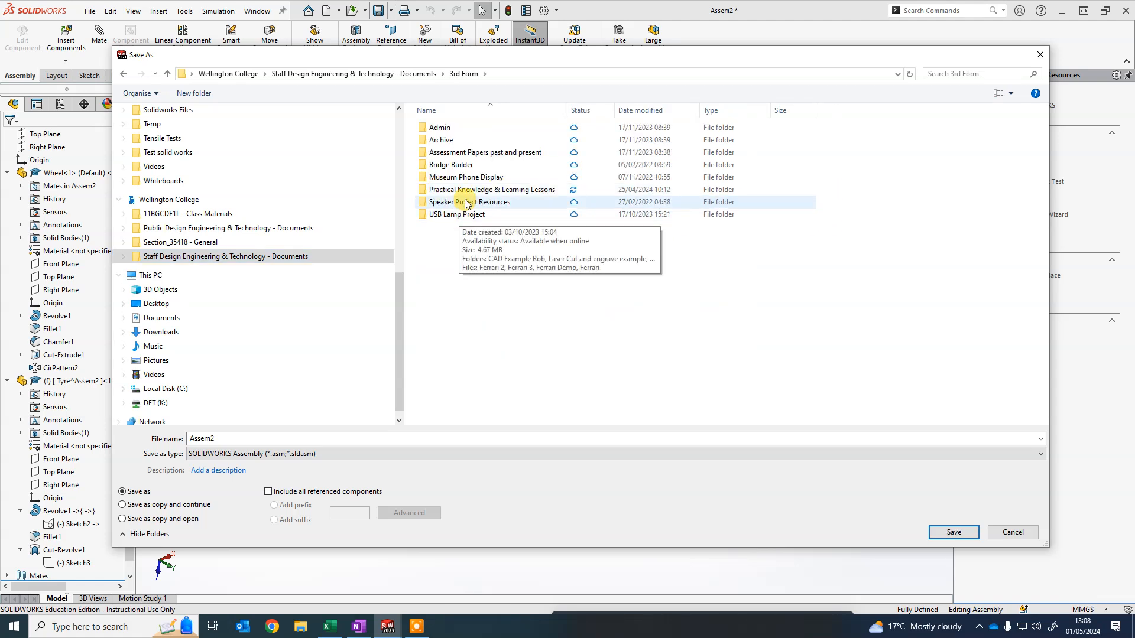
pyautogui.doubleClick(458, 190)
pyautogui.click(459, 252)
pyautogui.doubleClick(459, 254)
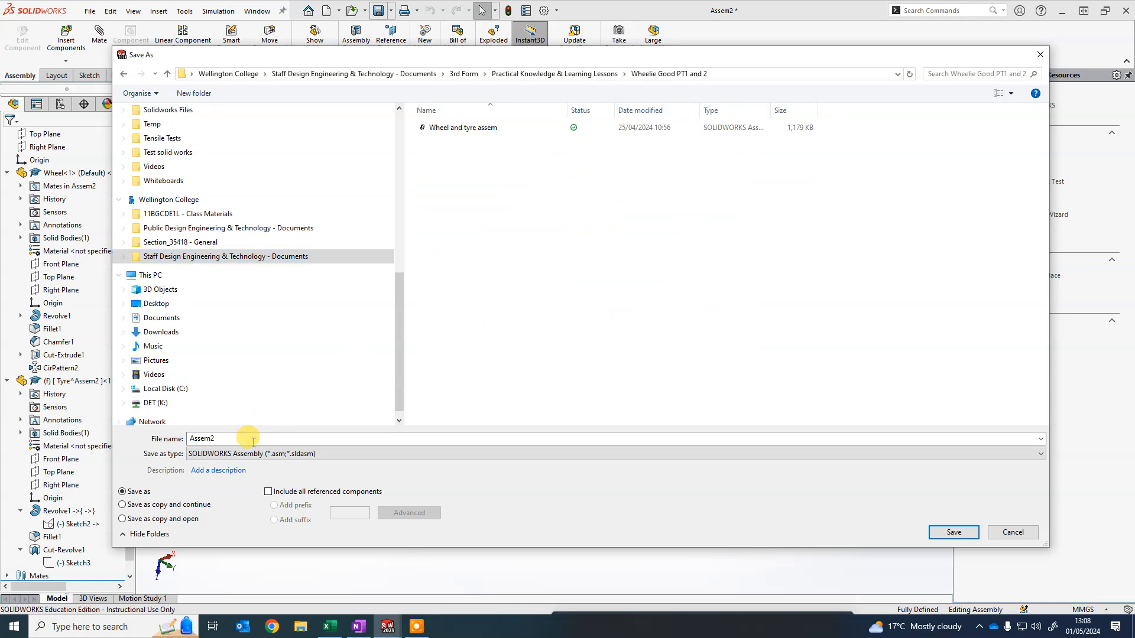
# - Name the assembly file Wheel Assem and save it without in-context references
pyautogui.doubleClick(247, 438)
pyautogui.write('Wheel As')
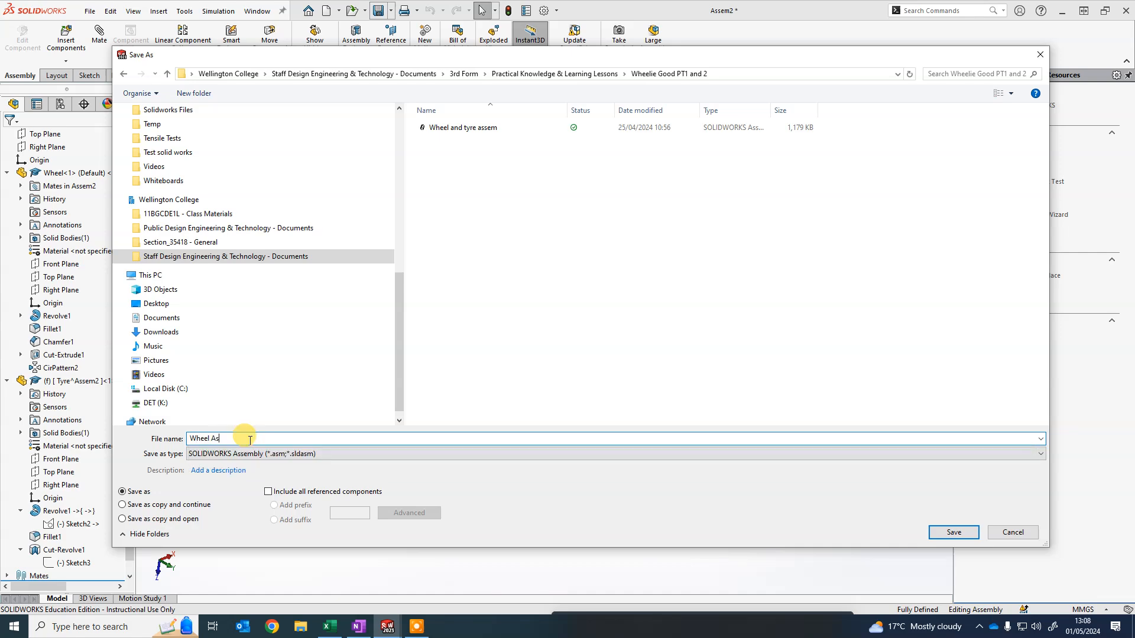
pyautogui.press('Return')
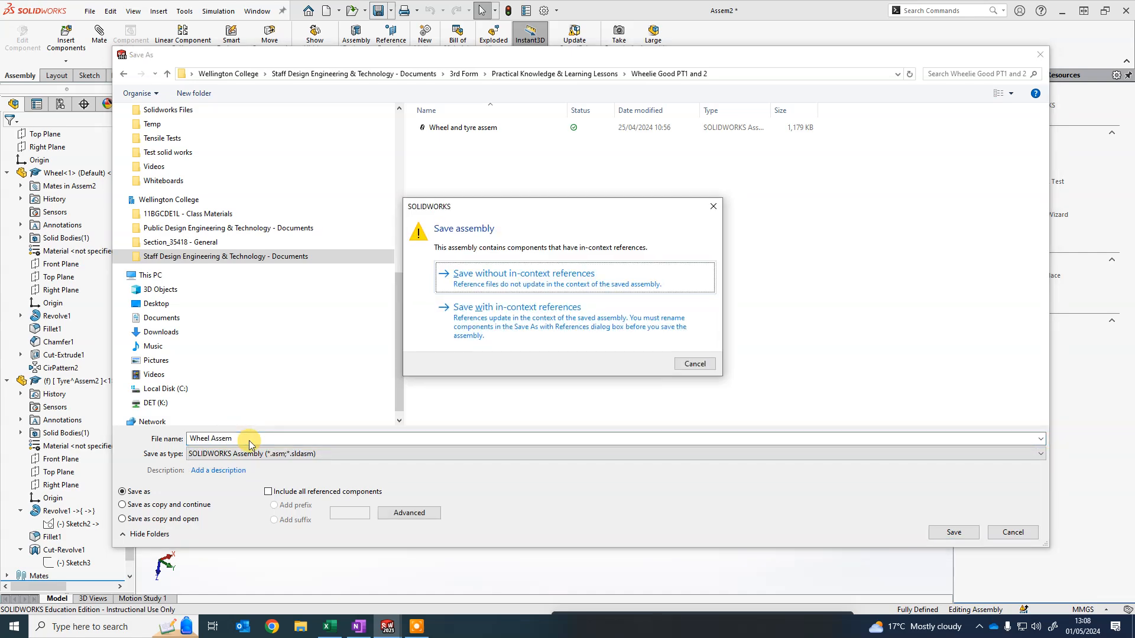
pyautogui.click(545, 282)
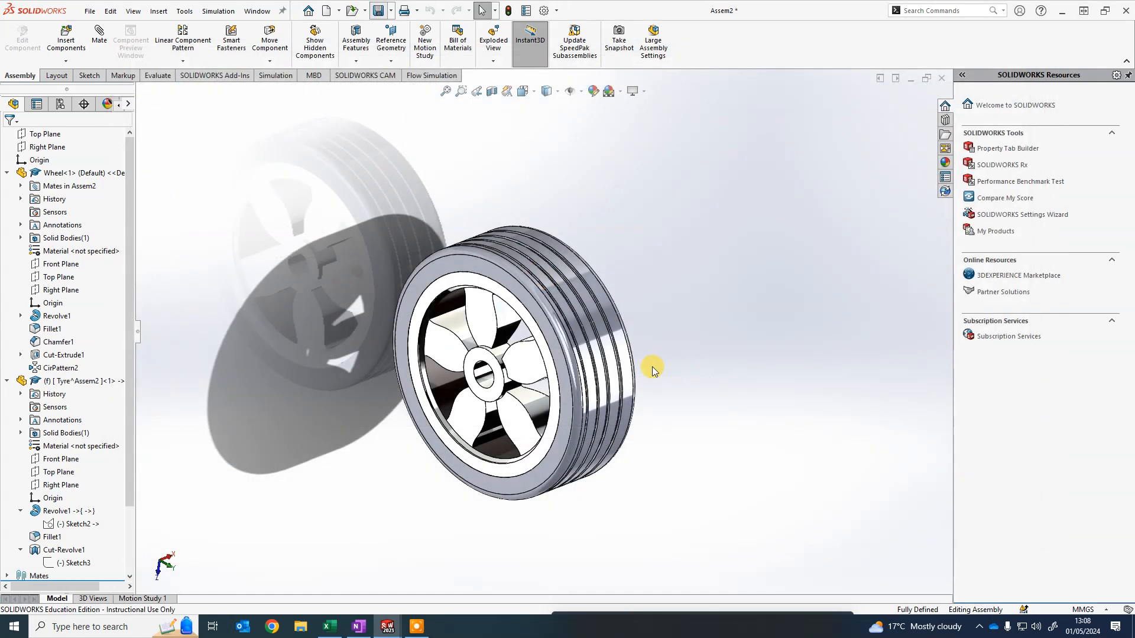
# - Open the tyre component from the assembly as a part in its own window
pyautogui.moveTo(520, 222); pyautogui.dragTo(596, 478, button='middle')
pyautogui.scroll(2, 130, 214)
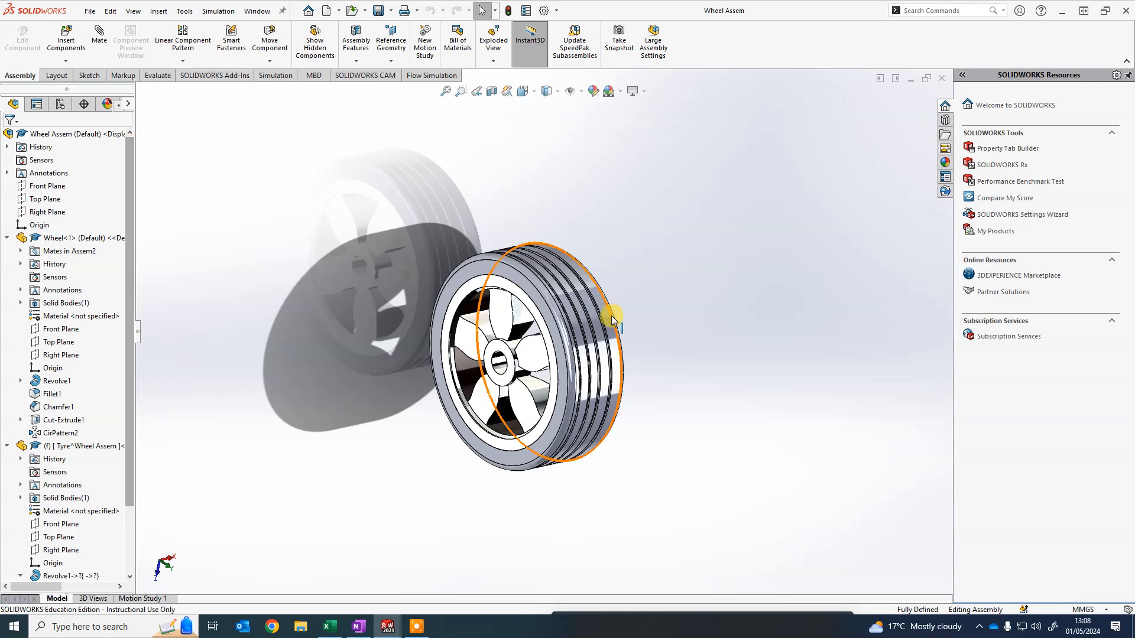
pyautogui.scroll(-2, 474, 332)
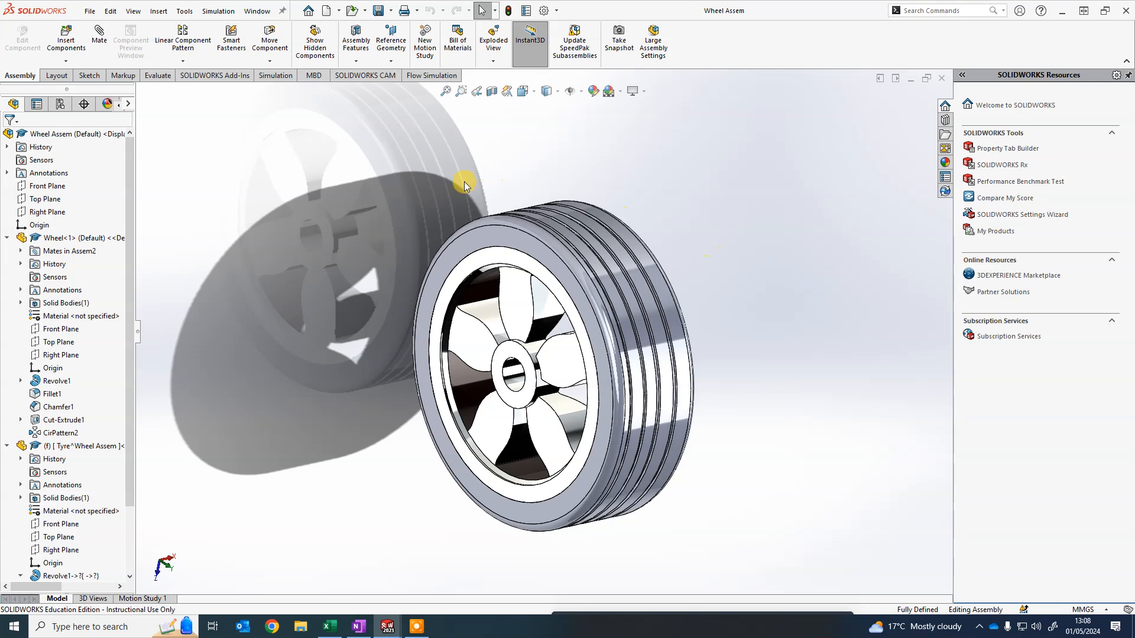
pyautogui.click(488, 233)
pyautogui.rightClick(489, 233)
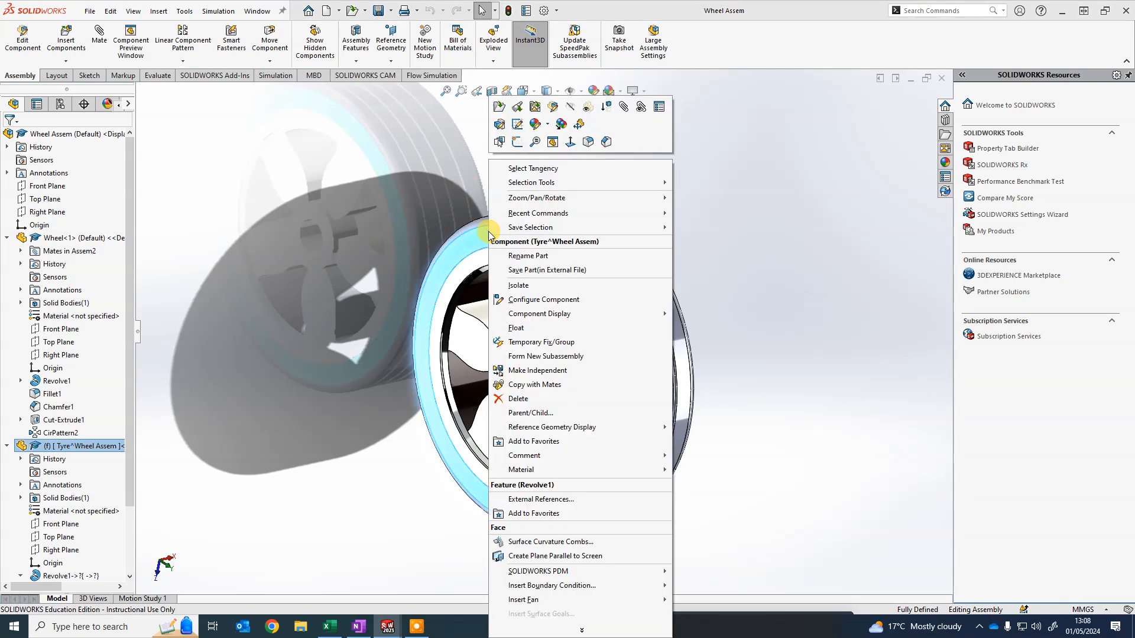
pyautogui.click(498, 109)
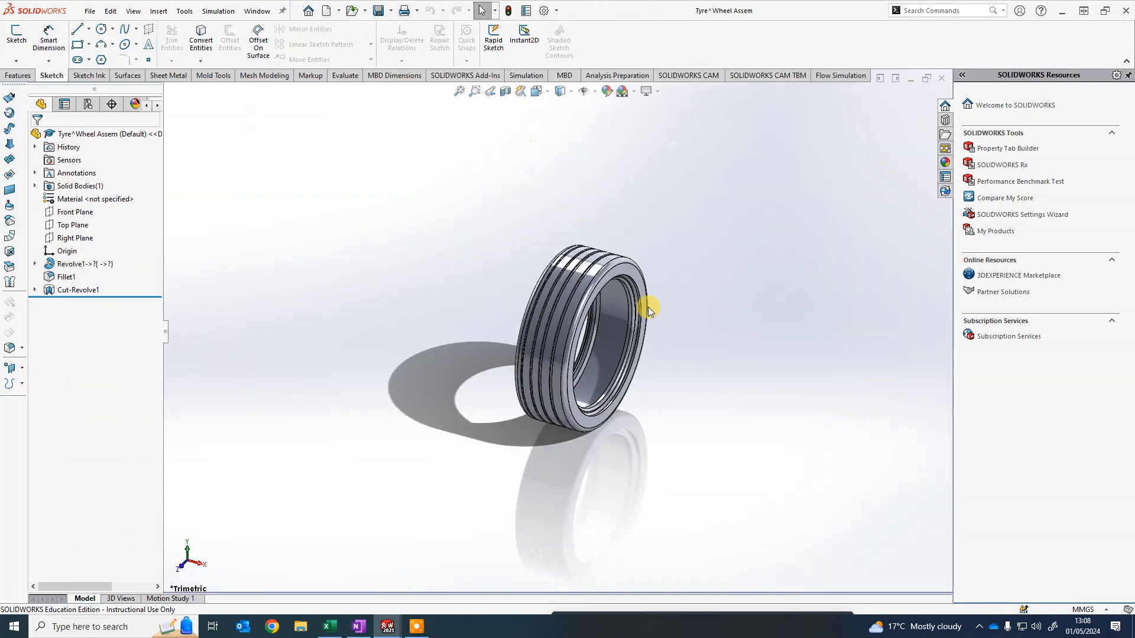
# - Start saving the tyre part under a new name and choose the DET (K:) drive as the location
pyautogui.moveTo(646, 304); pyautogui.dragTo(570, 353, button='middle')
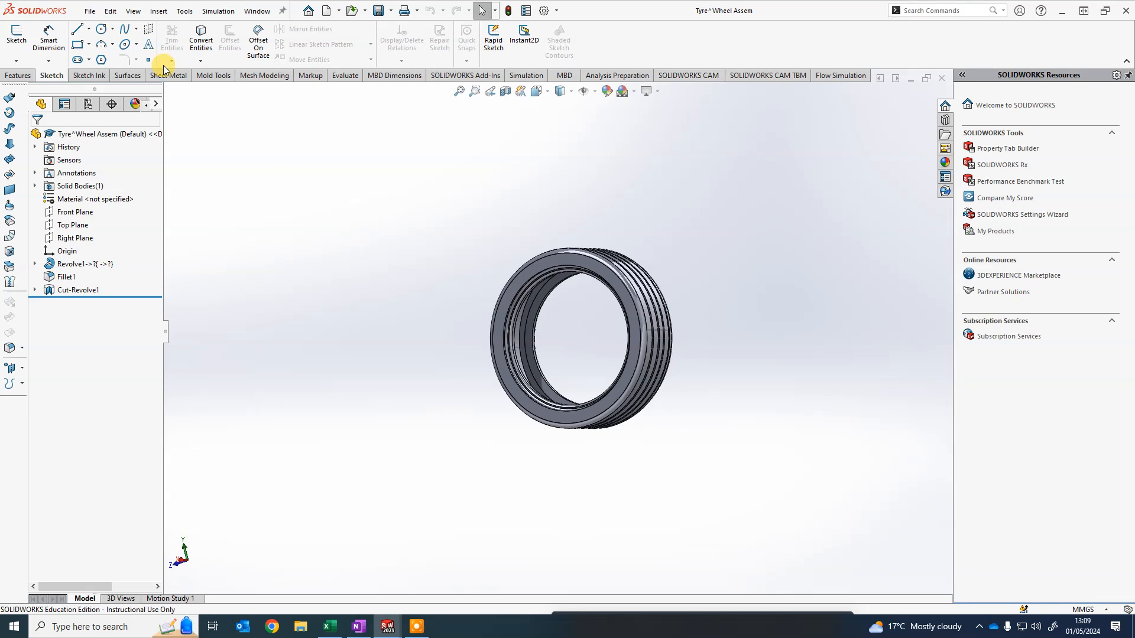
pyautogui.click(89, 12)
pyautogui.click(116, 155)
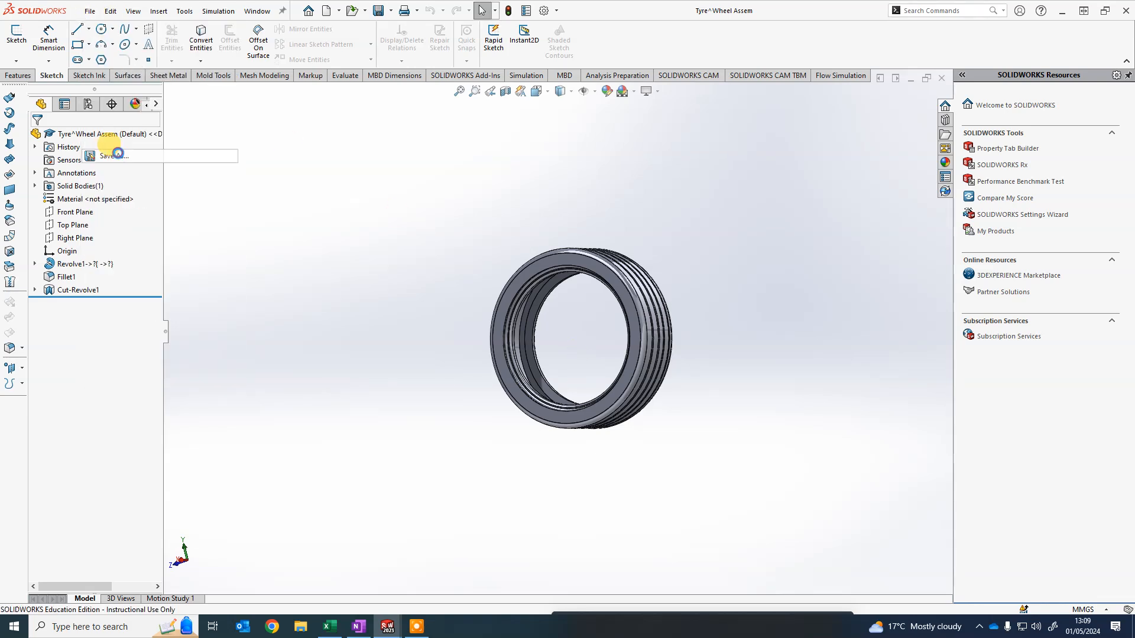
pyautogui.click(598, 338)
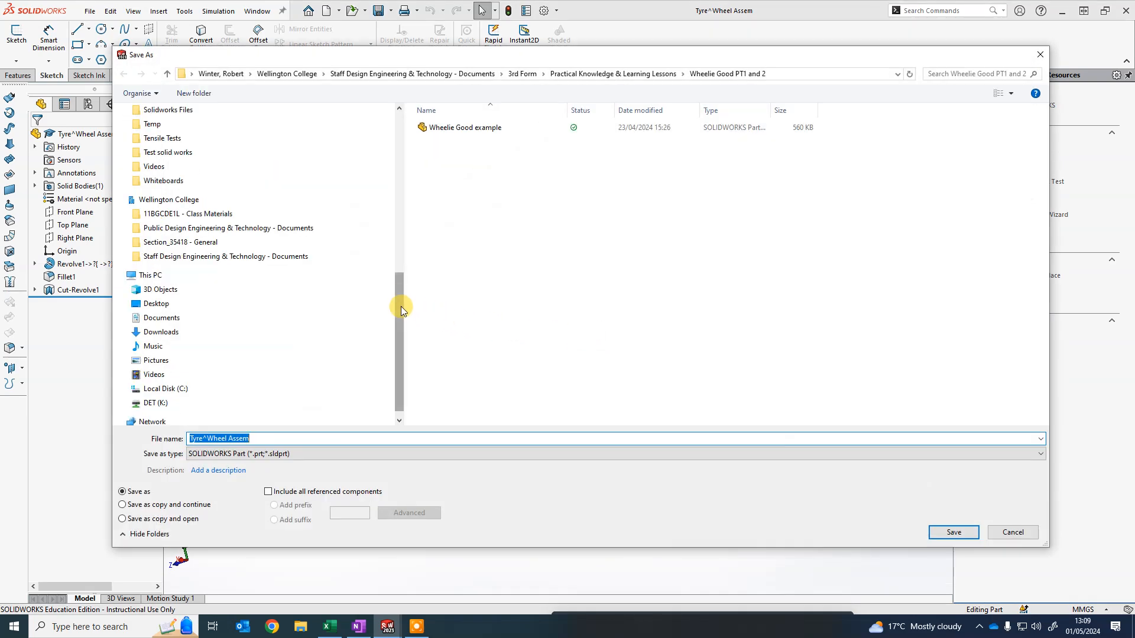
pyautogui.scroll(-1, 331, 337)
pyautogui.click(119, 260)
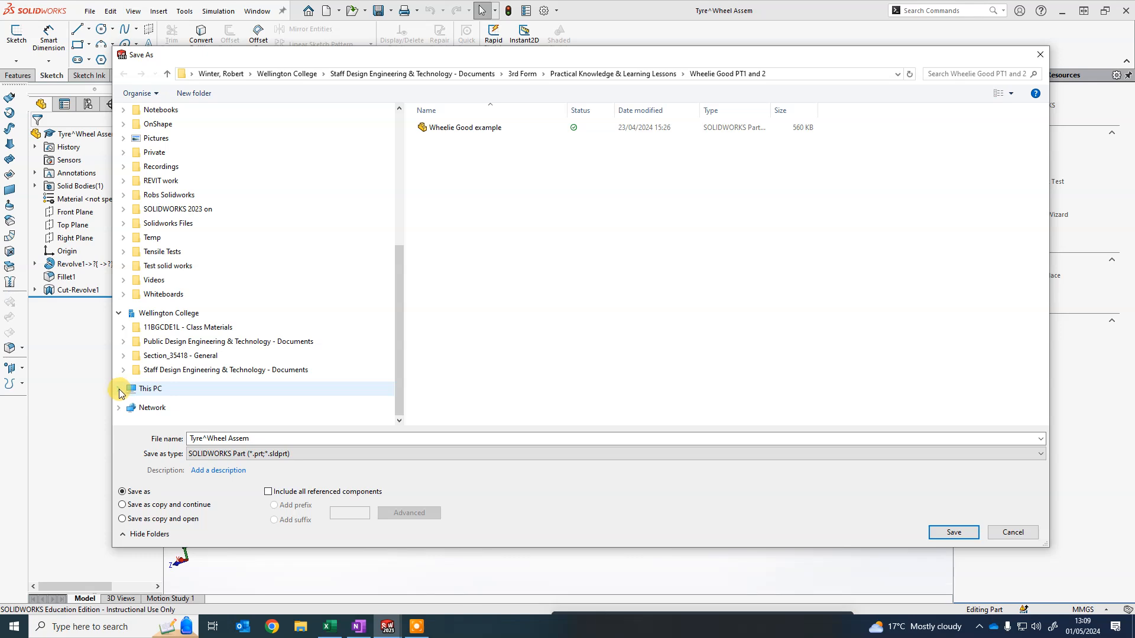
pyautogui.click(119, 390)
pyautogui.click(156, 405)
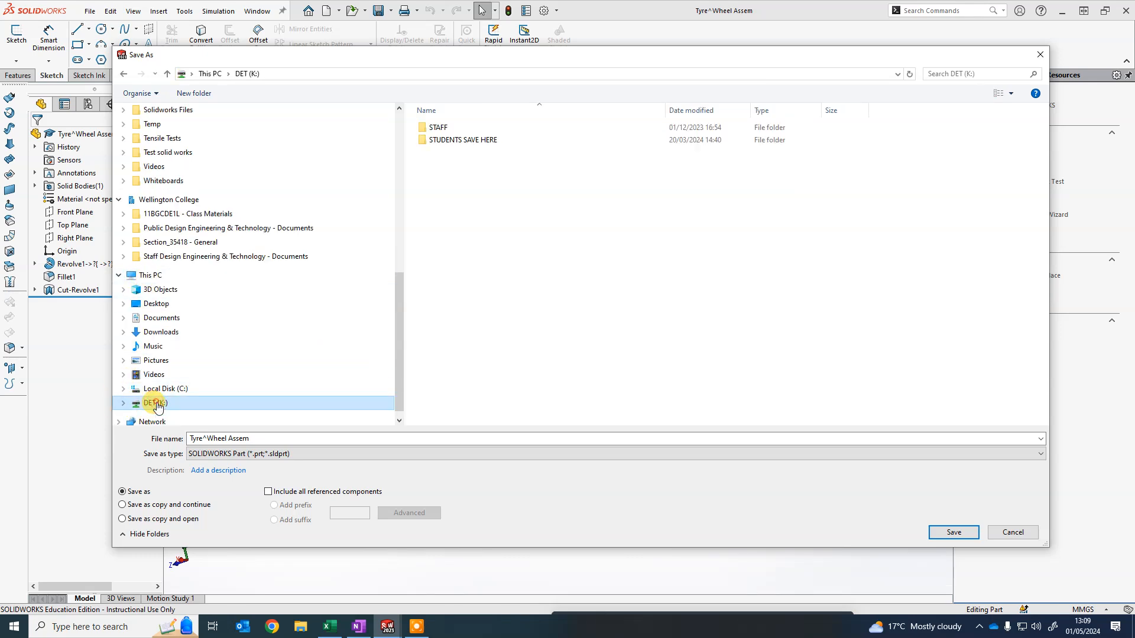
# - Go into STUDENTS SAVE HERE > 2023-2024 > 3rd Form and the teacher's 9DGC1 PKL class folder
pyautogui.doubleClick(468, 141)
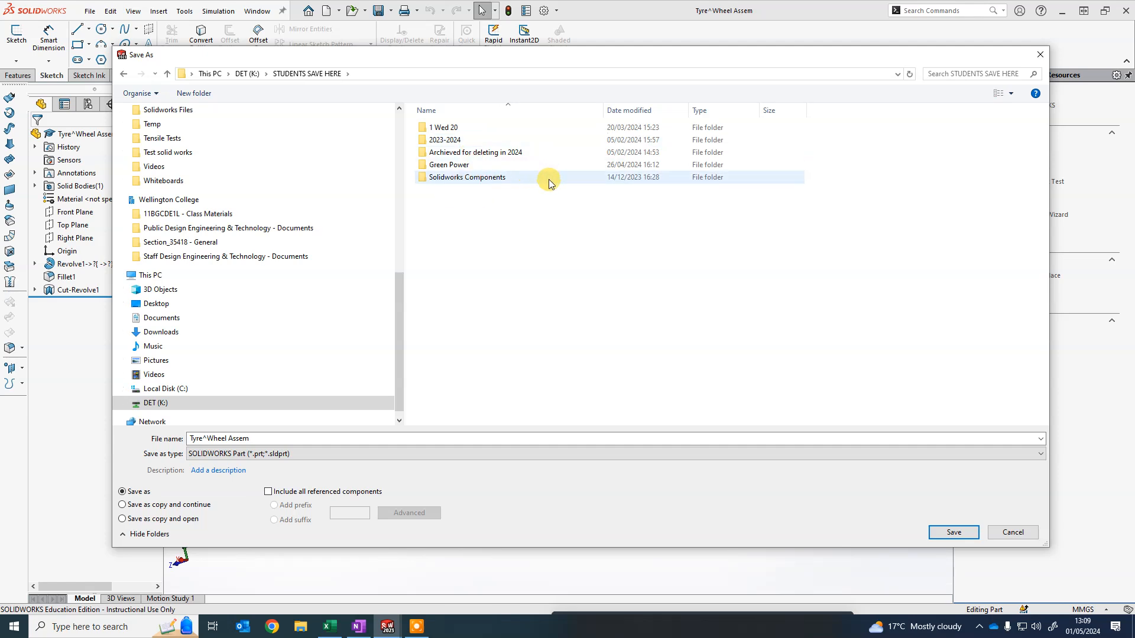
pyautogui.doubleClick(452, 142)
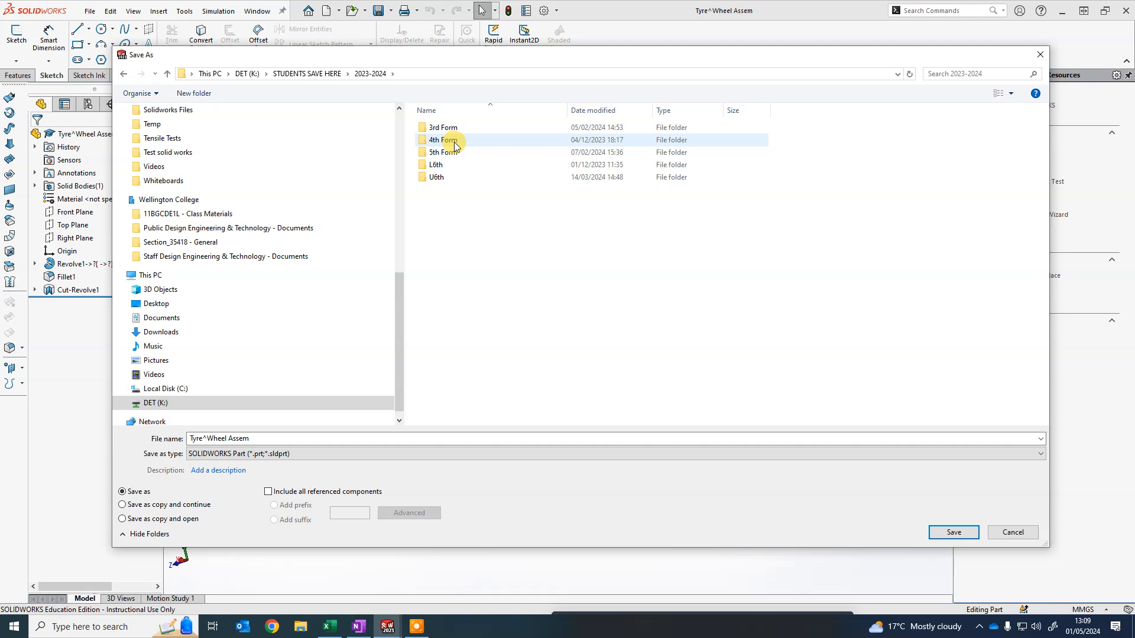
pyautogui.doubleClick(437, 128)
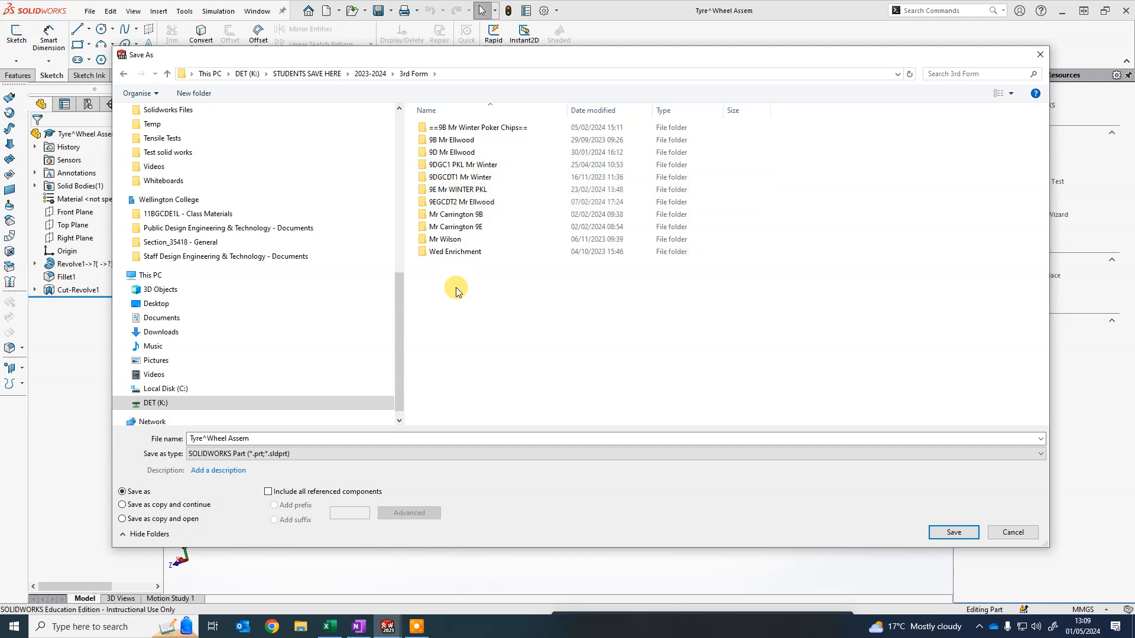
pyautogui.doubleClick(481, 165)
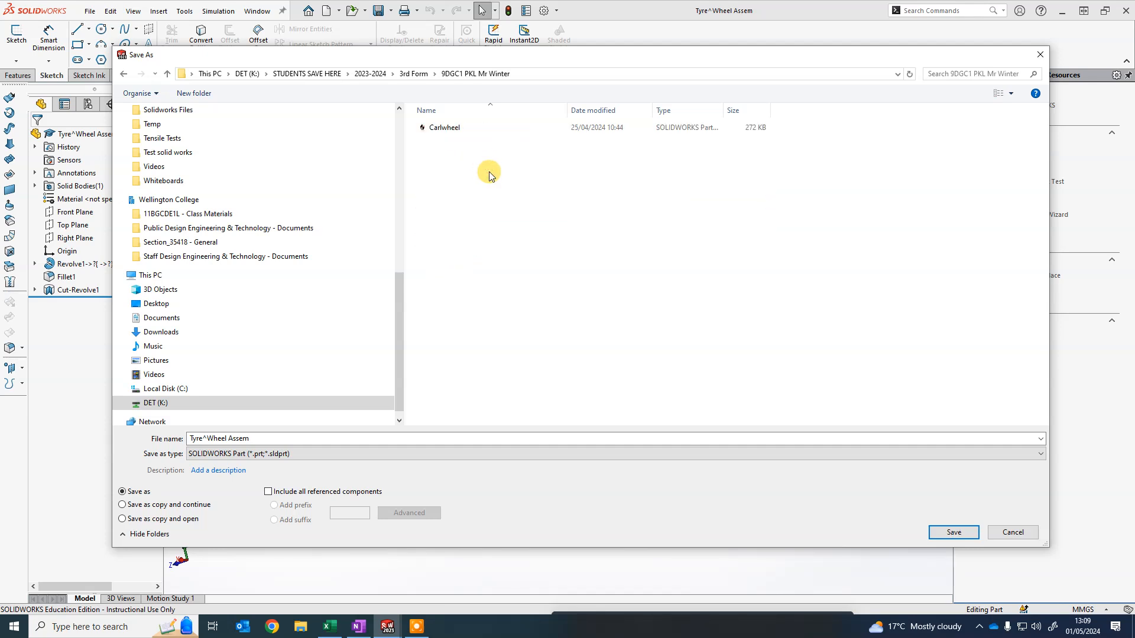
# - Set the tyre's save format to STL (*.stl)
pyautogui.click(258, 436)
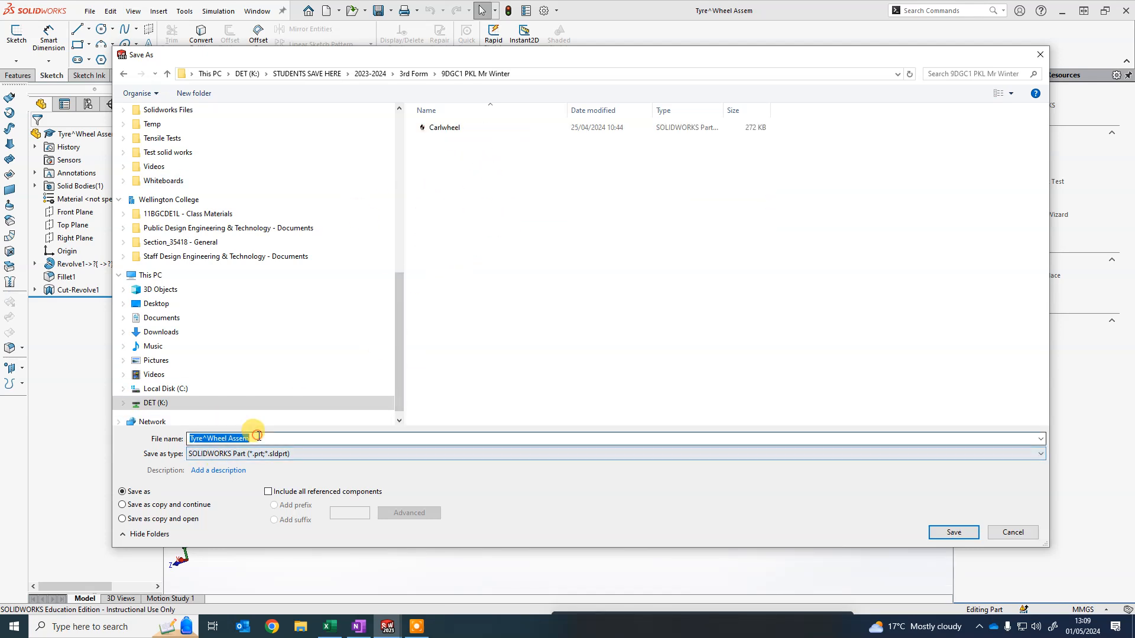
pyautogui.click(288, 453)
pyautogui.click(289, 453)
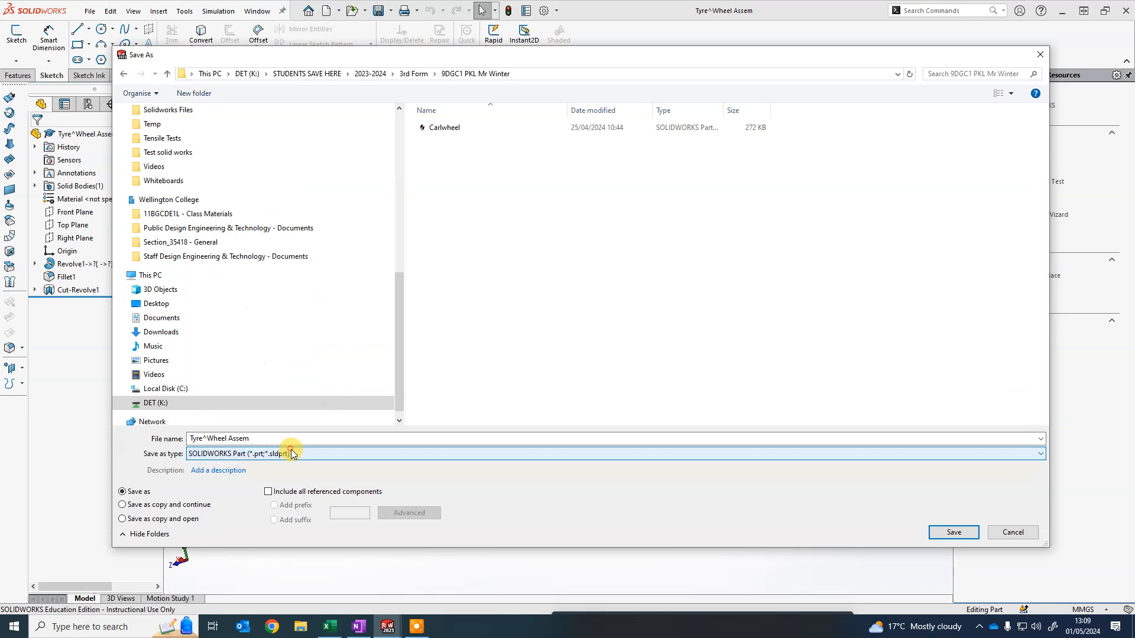
pyautogui.click(291, 453)
pyautogui.scroll(-3, 284, 414)
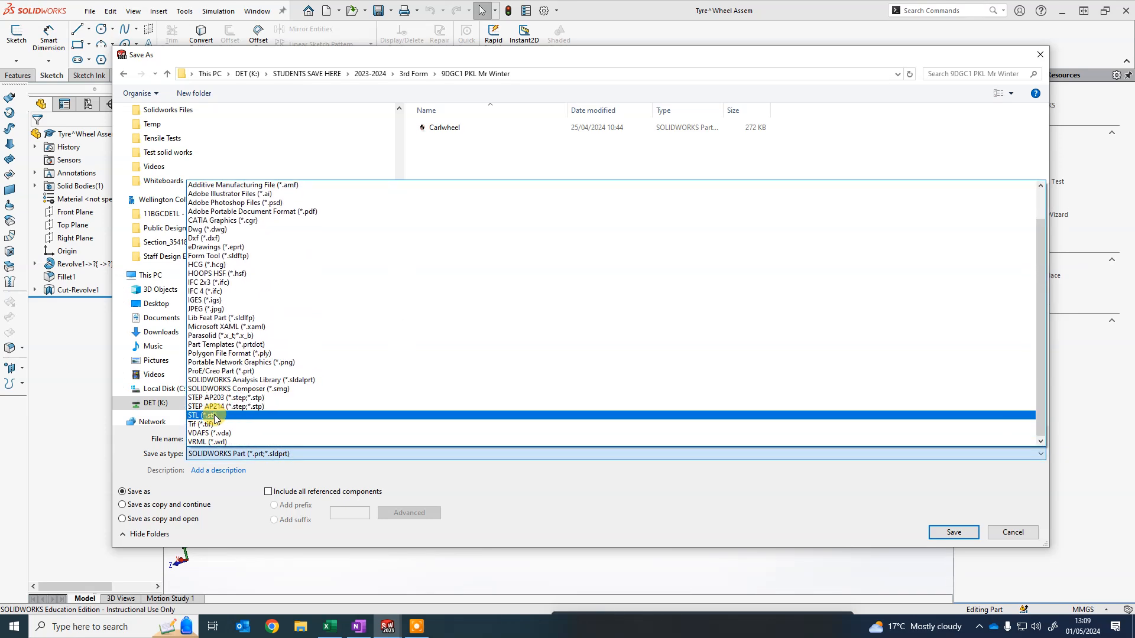
pyautogui.click(222, 416)
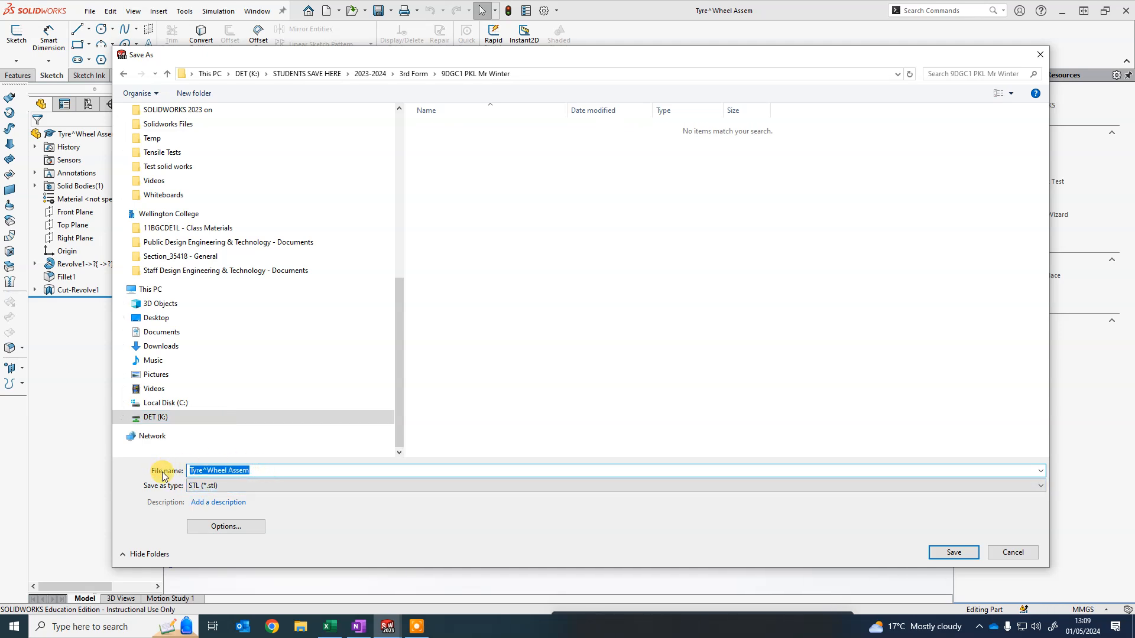
# - Name the STL file with the student's name followed by Tyre, and complete the export
pyautogui.write('Rob W Tyre')
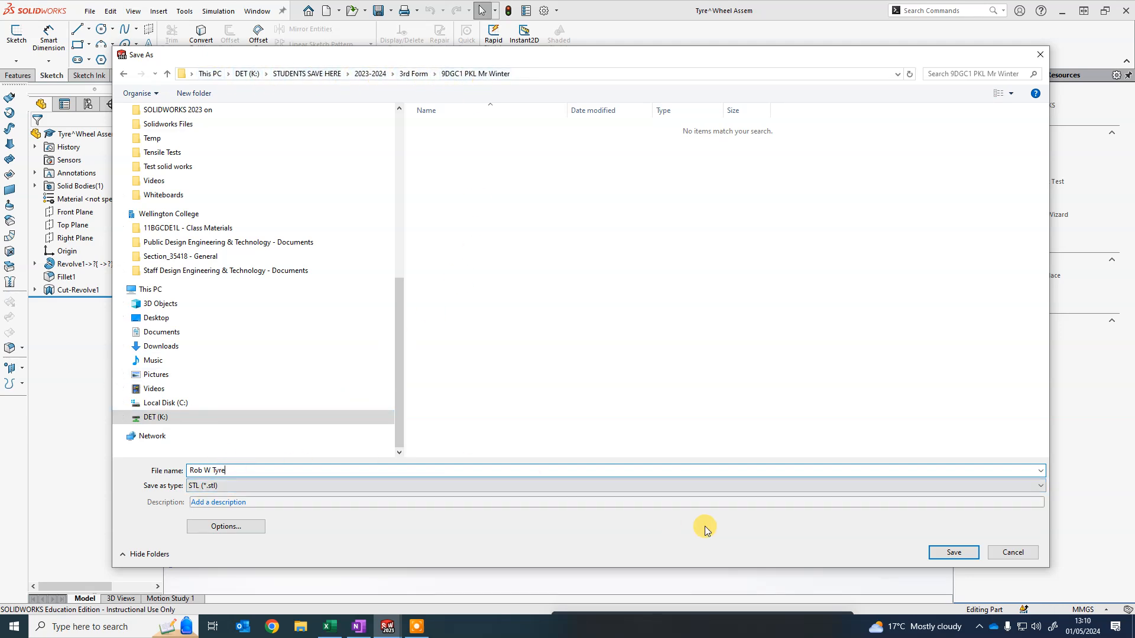
pyautogui.click(953, 552)
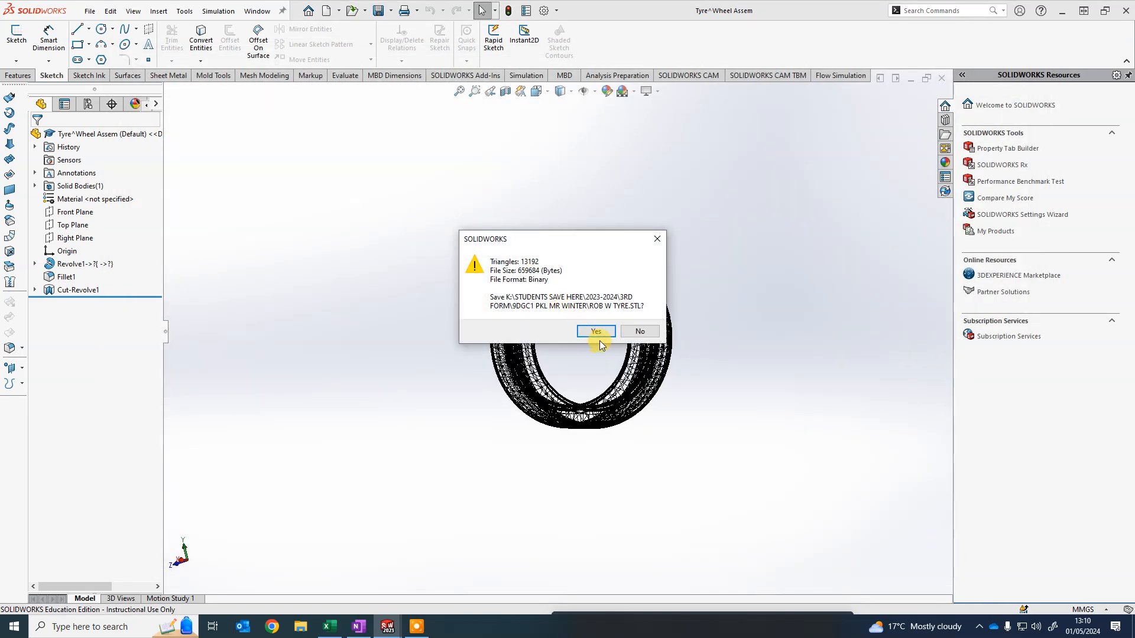
pyautogui.moveTo(593, 242); pyautogui.dragTo(449, 180)
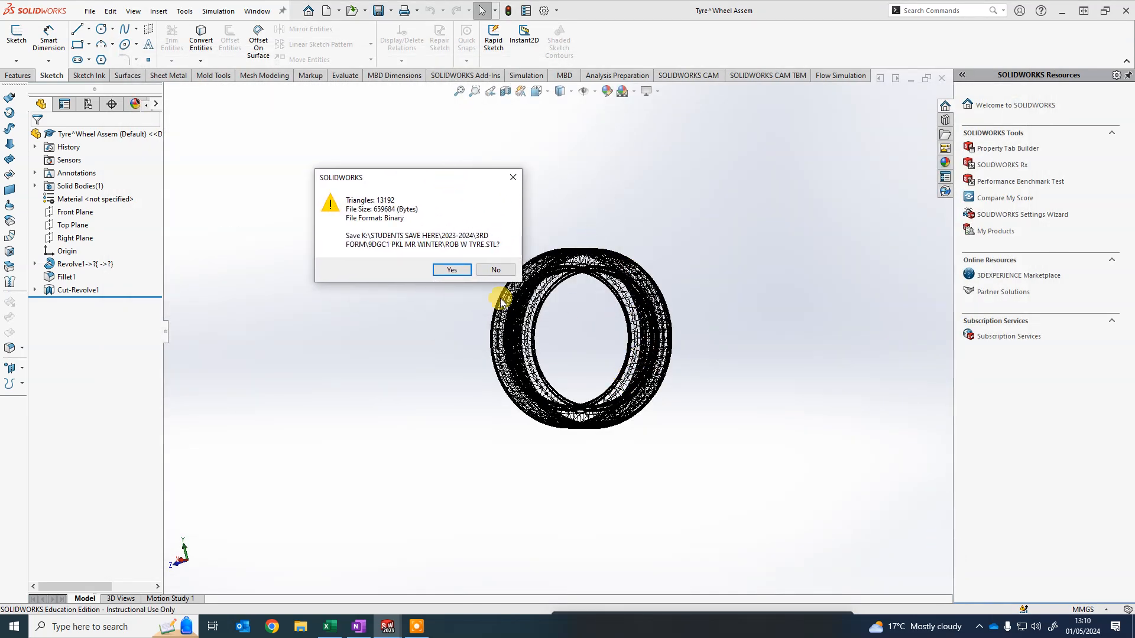
pyautogui.click(451, 272)
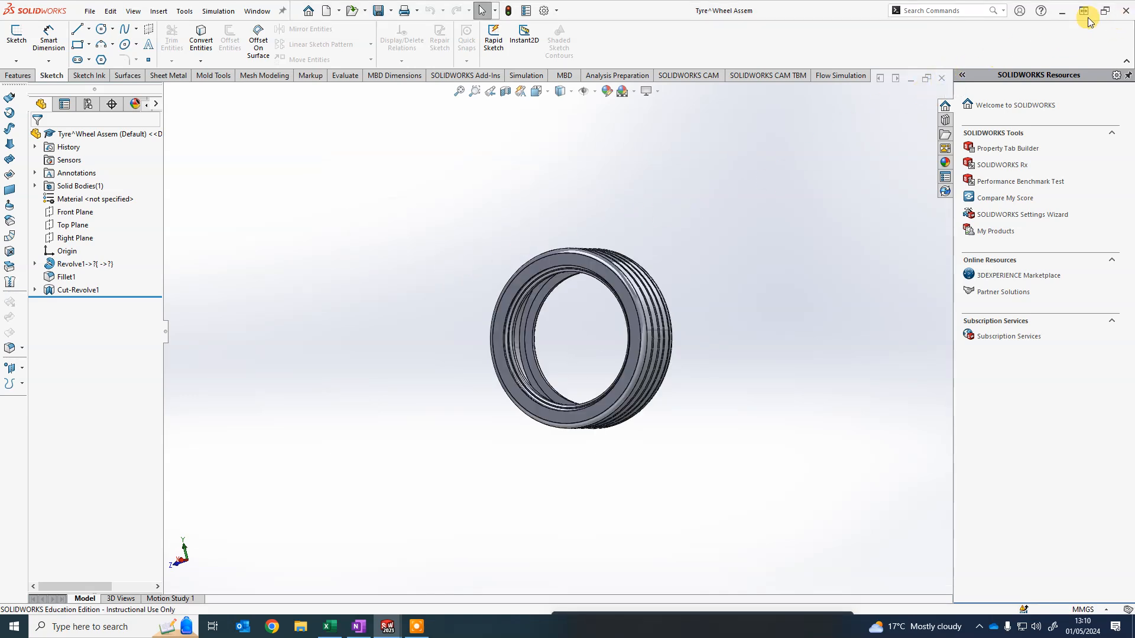
# - Close the tyre part and open the wheel part from the assembly
pyautogui.click(945, 79)
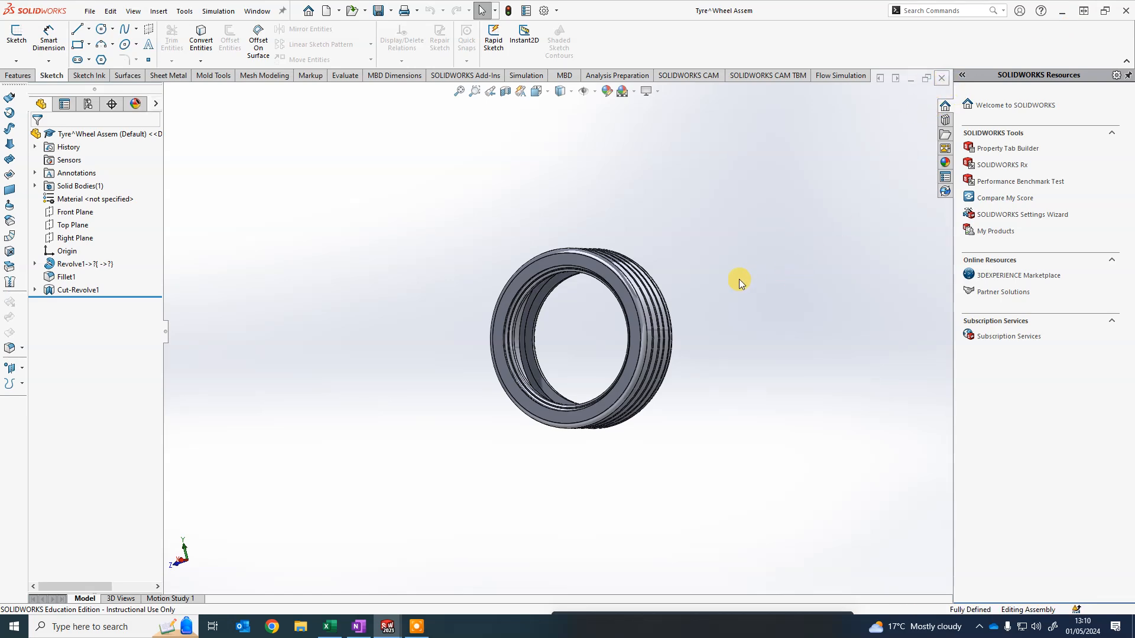
pyautogui.rightClick(513, 308)
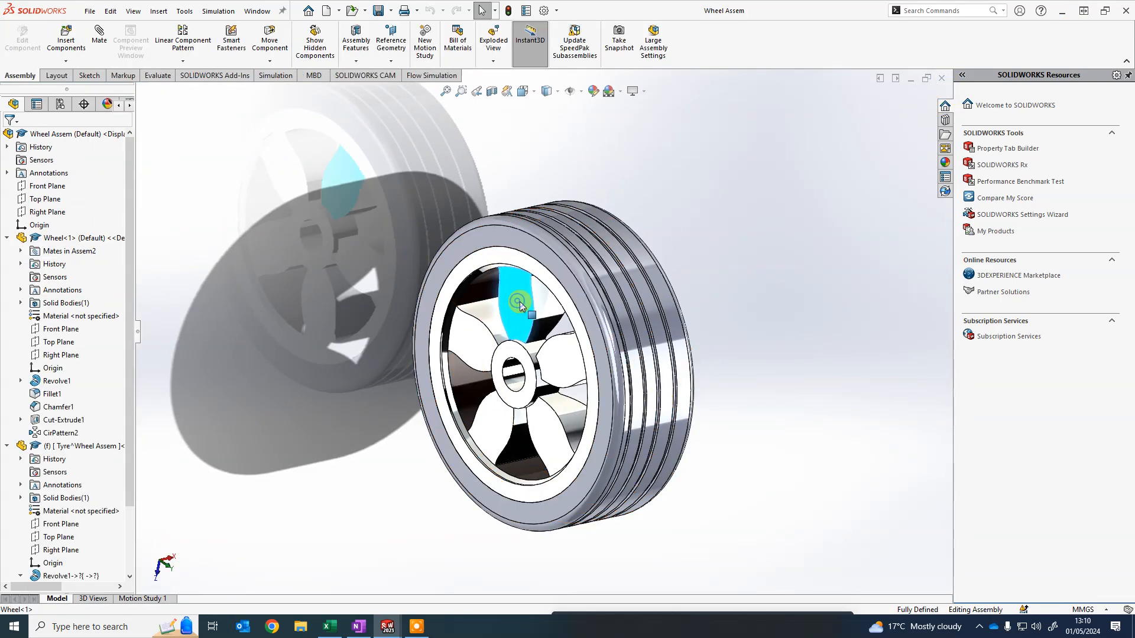
pyautogui.click(530, 135)
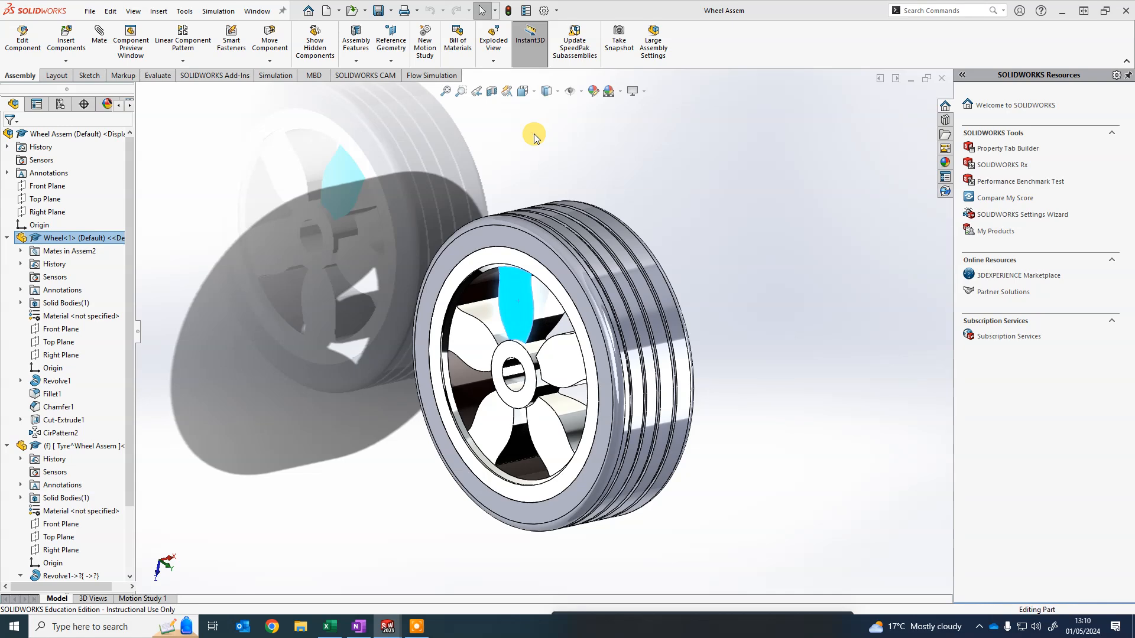
# - Start saving the wheel part under a new name and choose the DET (K:) drive as the location
pyautogui.click(90, 10)
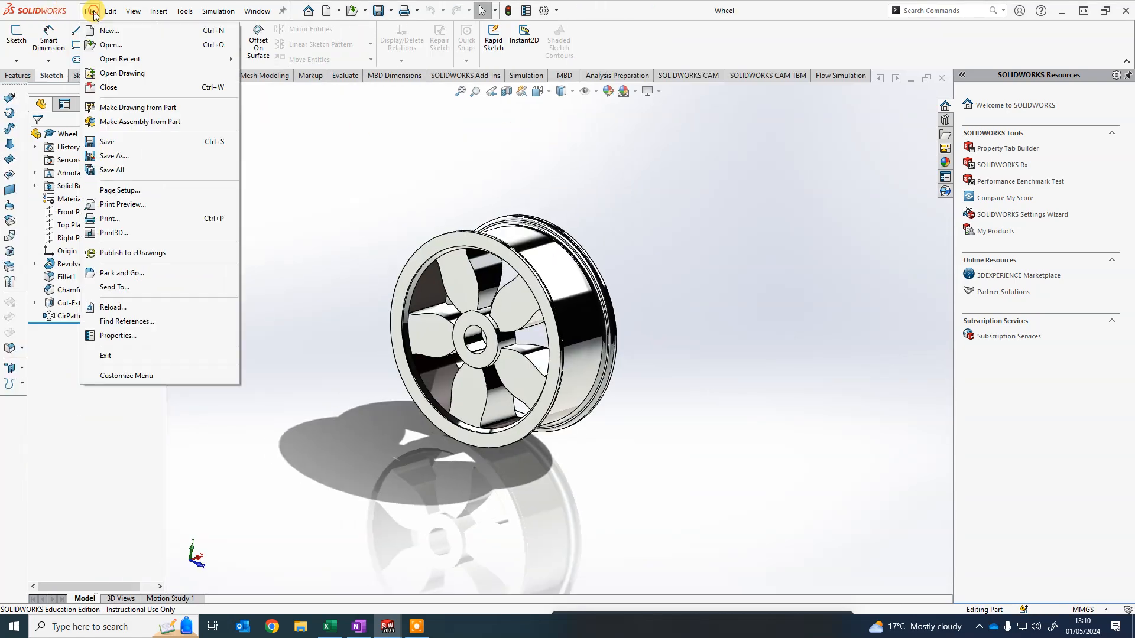
pyautogui.click(118, 152)
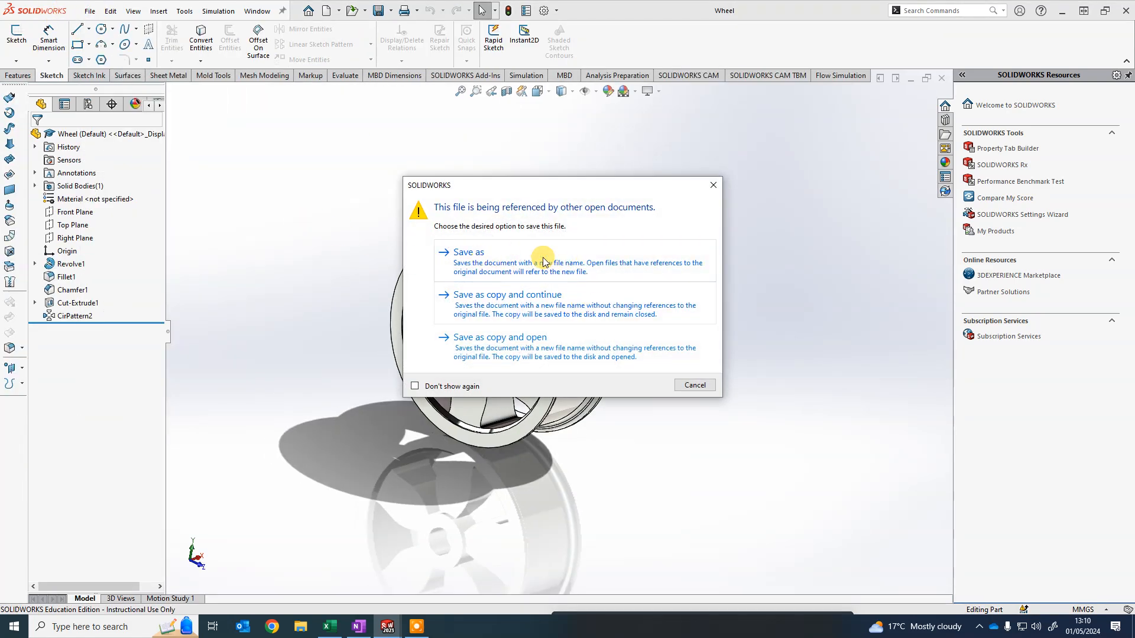
pyautogui.click(533, 276)
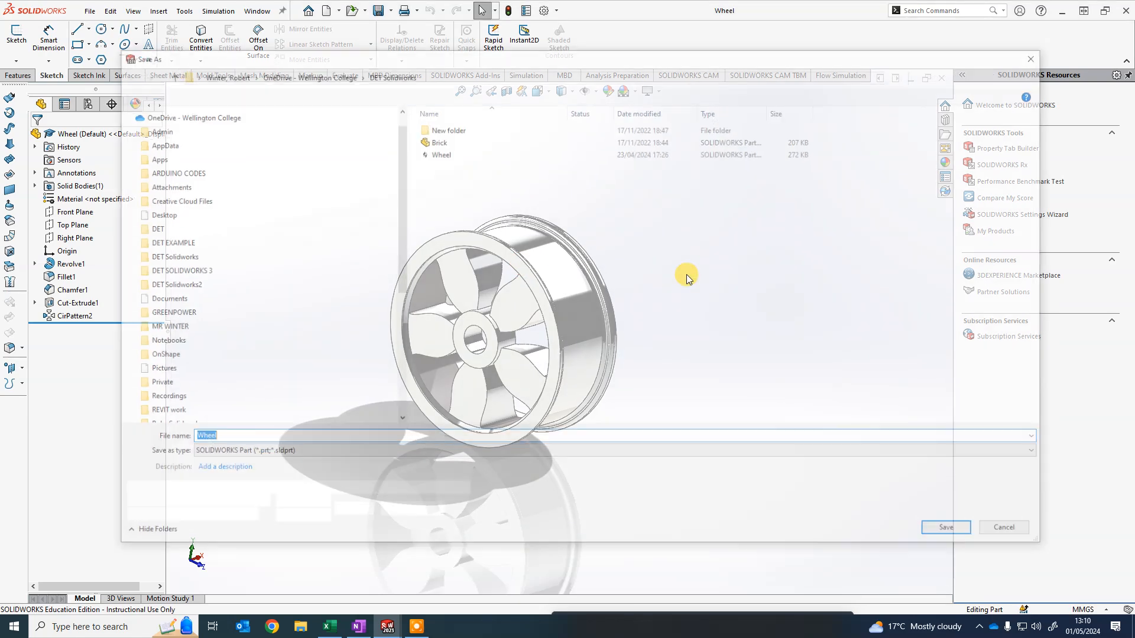
pyautogui.scroll(-1, 150, 355)
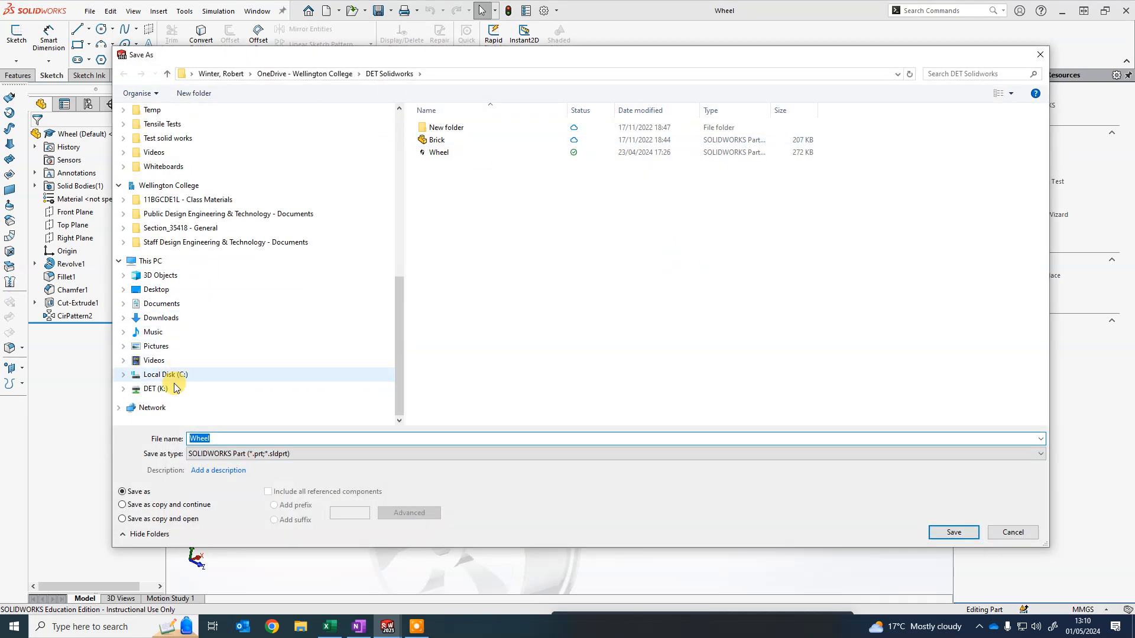
pyautogui.click(156, 391)
# - Go to the teacher's 9DGC1 PKL class folder inside STUDENTS SAVE HERE > 2023-2024 > 3rd Form
pyautogui.doubleClick(457, 140)
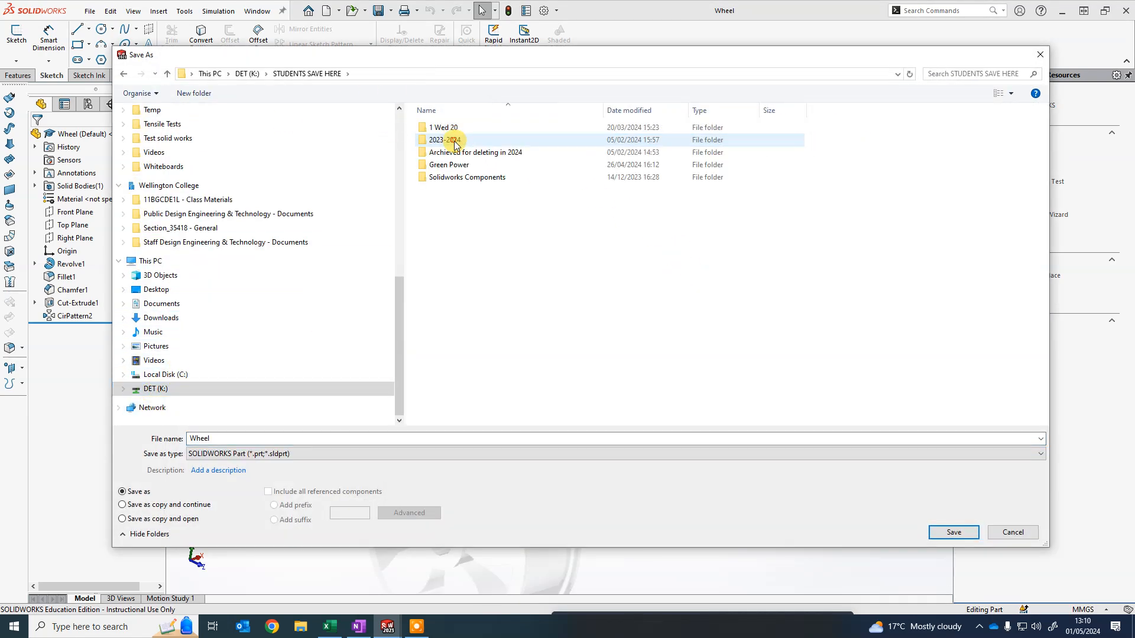
pyautogui.doubleClick(455, 140)
pyautogui.doubleClick(449, 128)
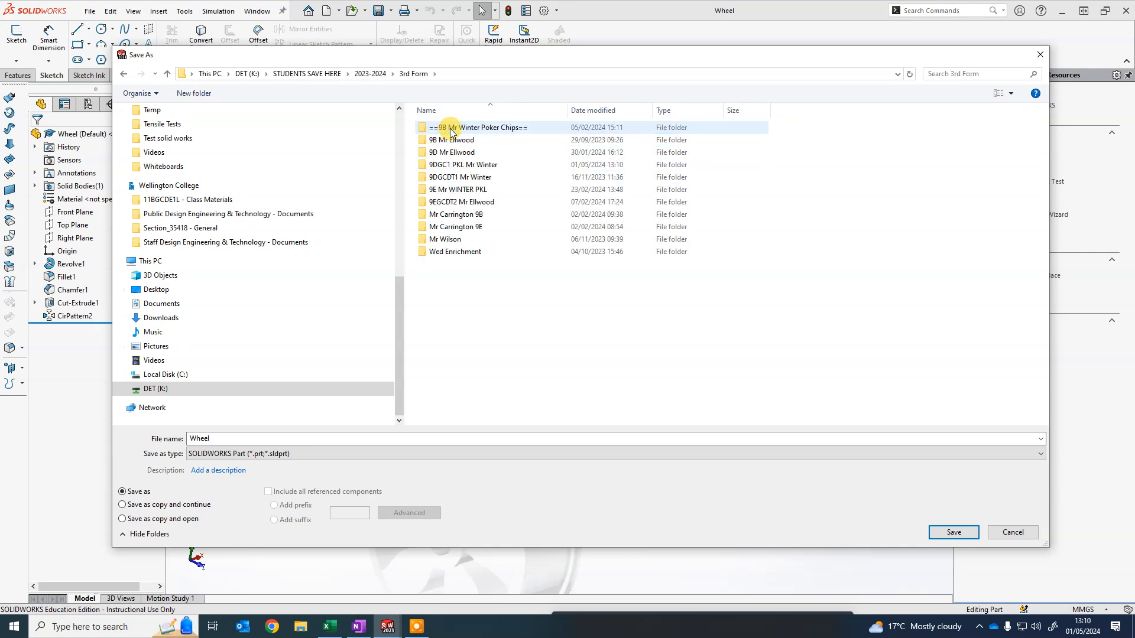
pyautogui.doubleClick(479, 165)
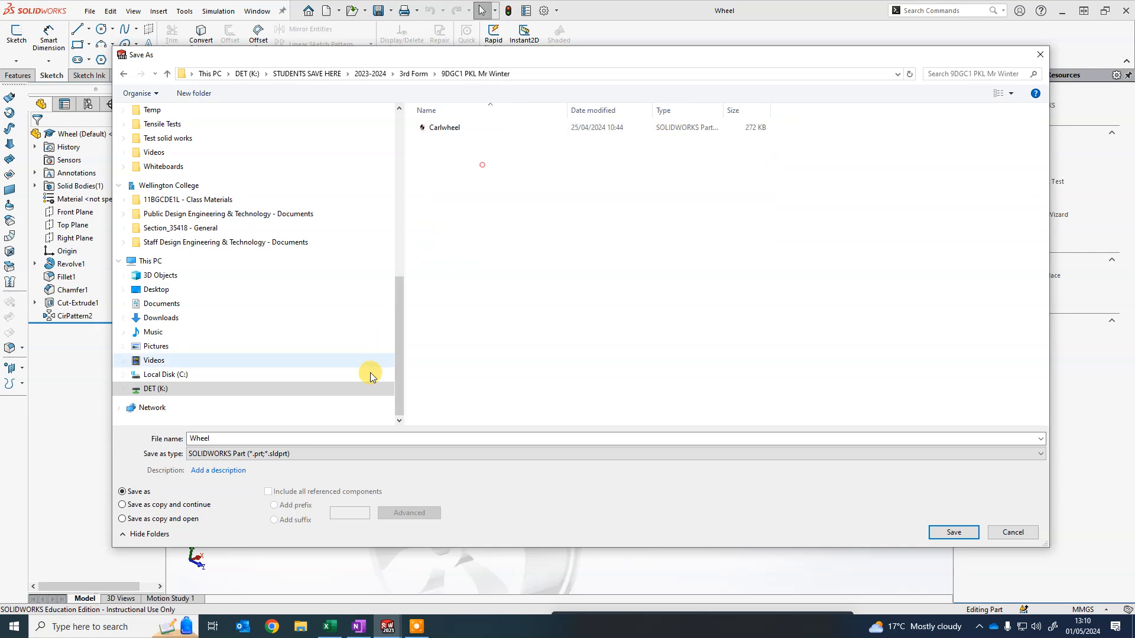
# - Set the wheel's save format to STL (*.stl)
pyautogui.click(287, 455)
pyautogui.scroll(1, 237, 425)
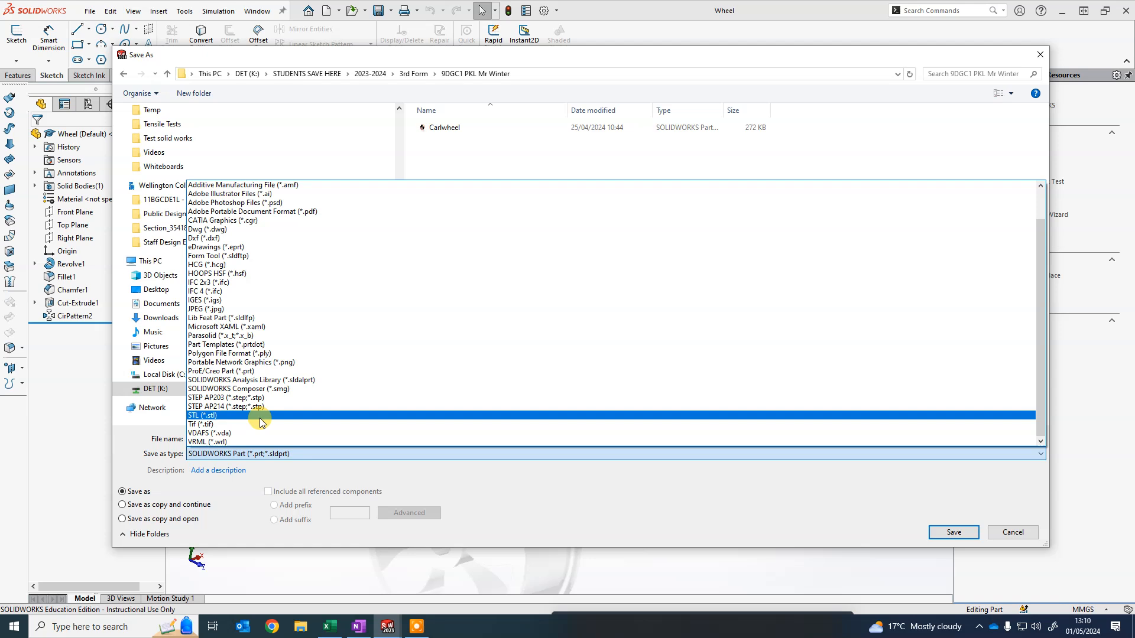
pyautogui.click(220, 415)
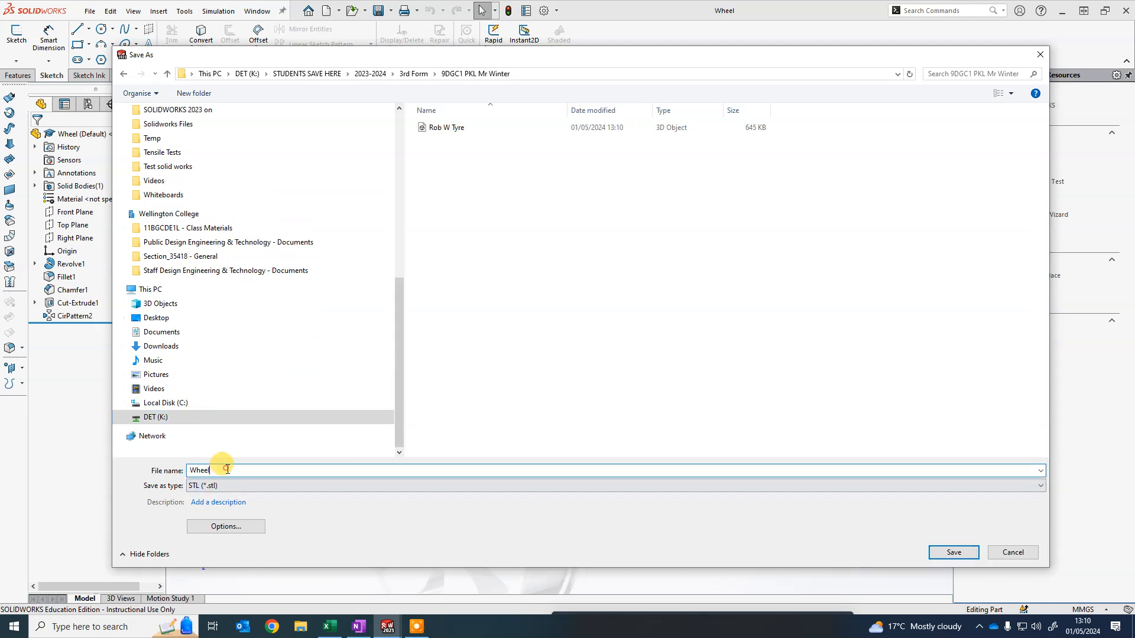
# - Name the STL file with the student's name followed by WHEEL, complete the export and close the wheel part
pyautogui.moveTo(227, 469); pyautogui.dragTo(149, 469)
pyautogui.write('Rob W ')
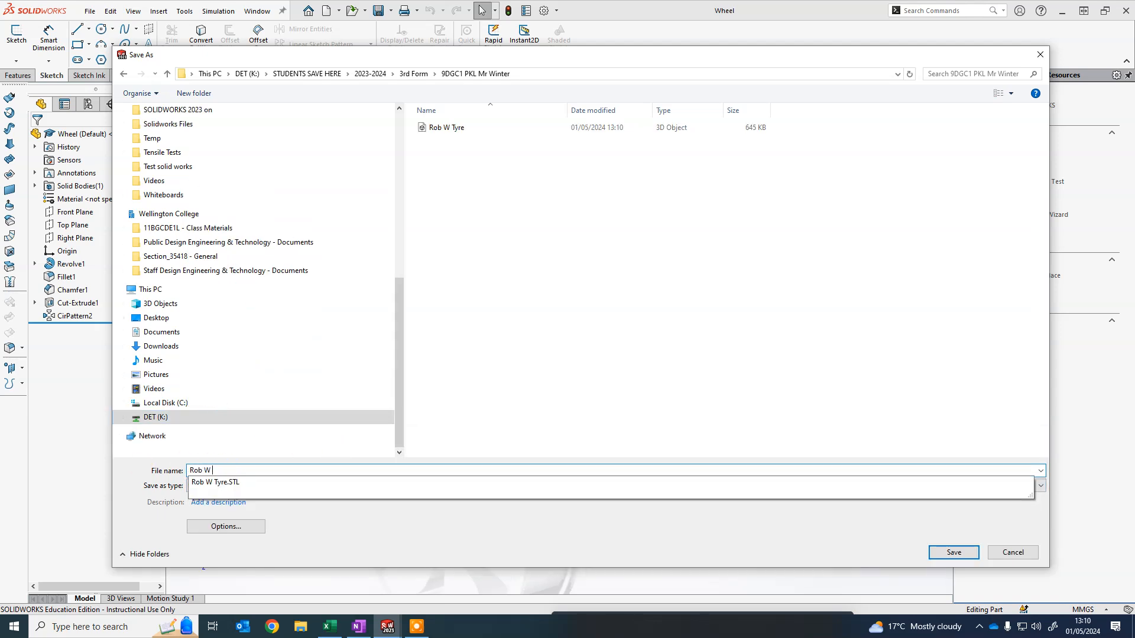
pyautogui.write('WHEEL')
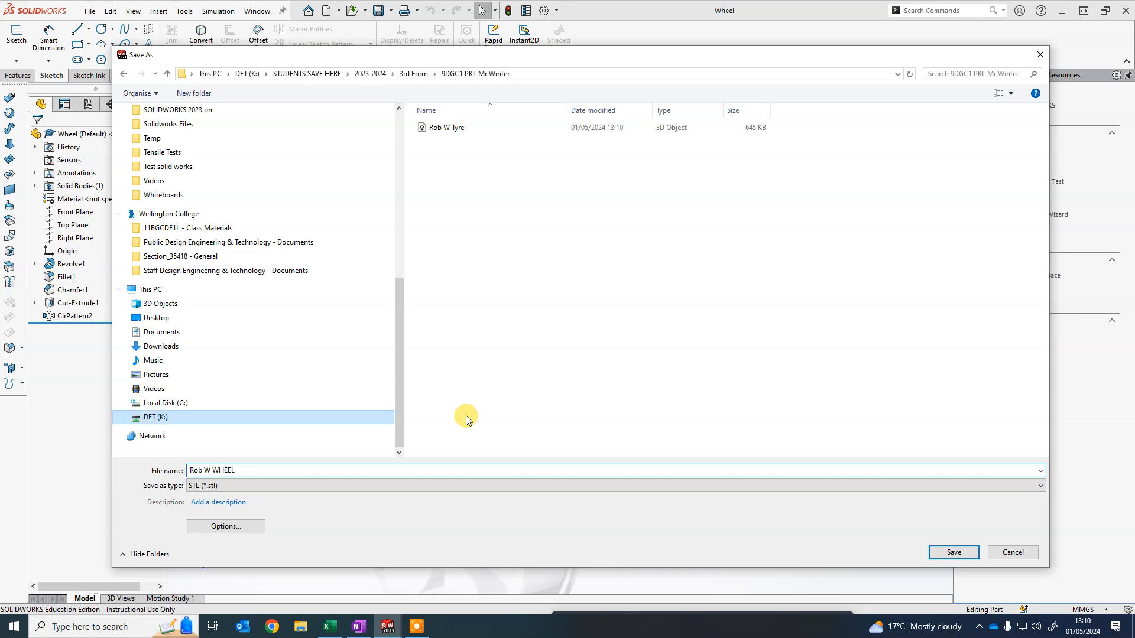
pyautogui.click(946, 554)
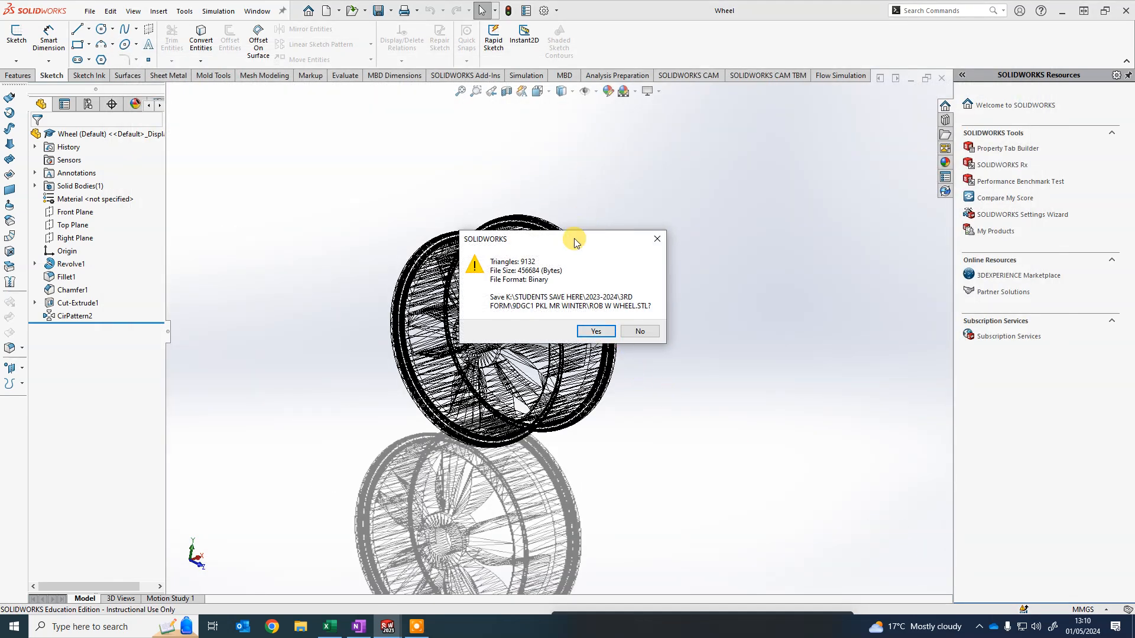
pyautogui.moveTo(574, 241); pyautogui.dragTo(699, 180)
pyautogui.click(720, 270)
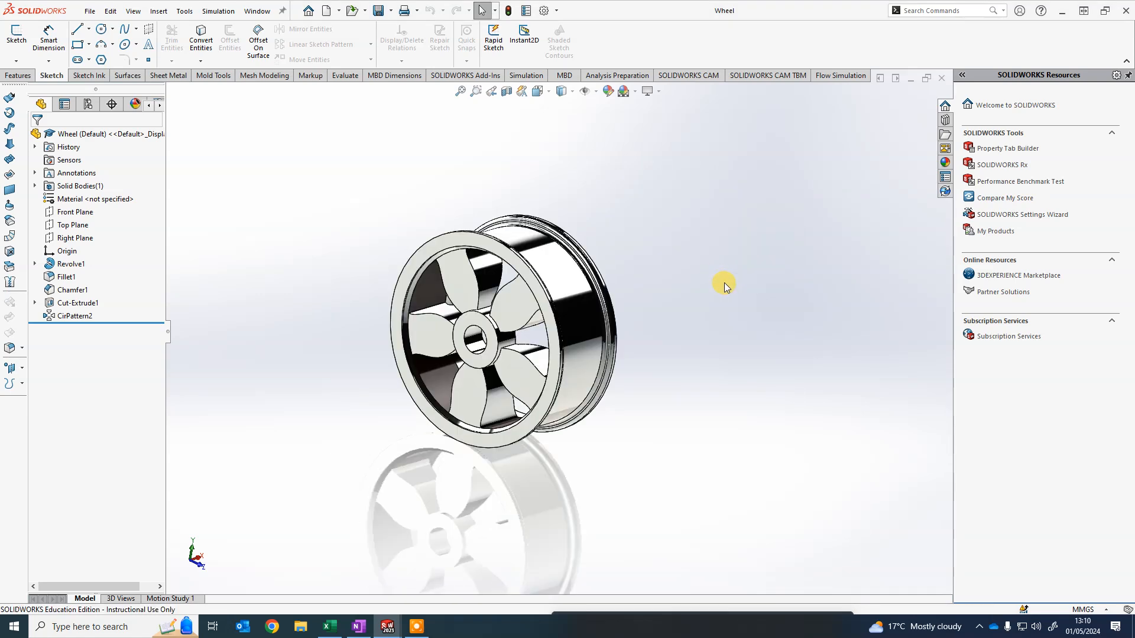
pyautogui.click(941, 78)
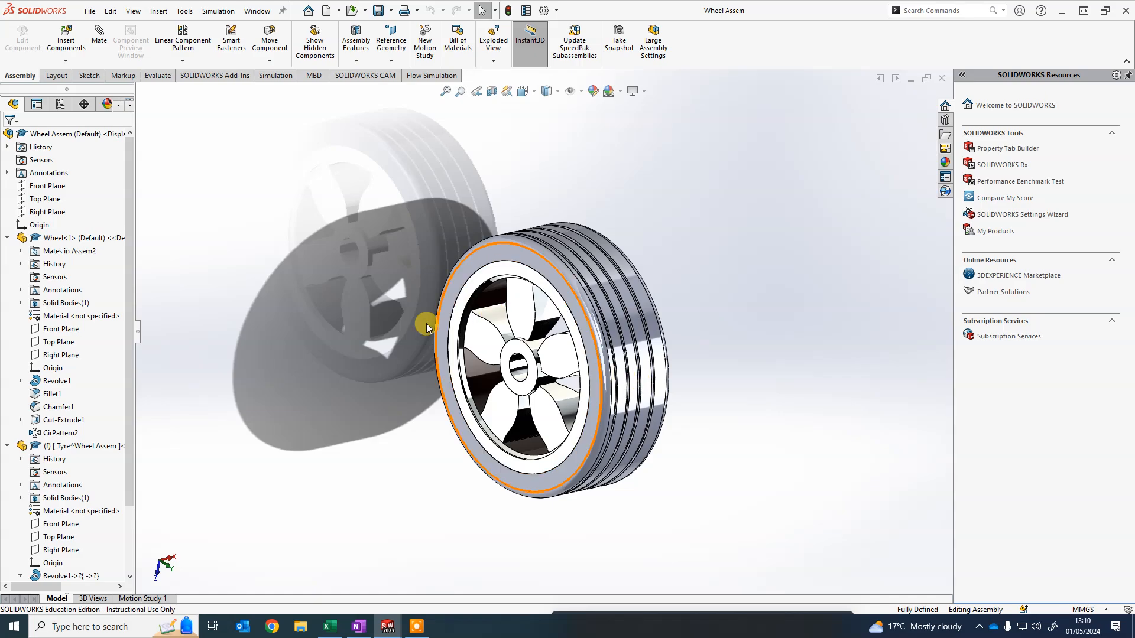
# - Make a drawing from the wheel assembly on an A4 (ANSI) Landscape sheet
pyautogui.moveTo(428, 322); pyautogui.dragTo(615, 299, button='middle')
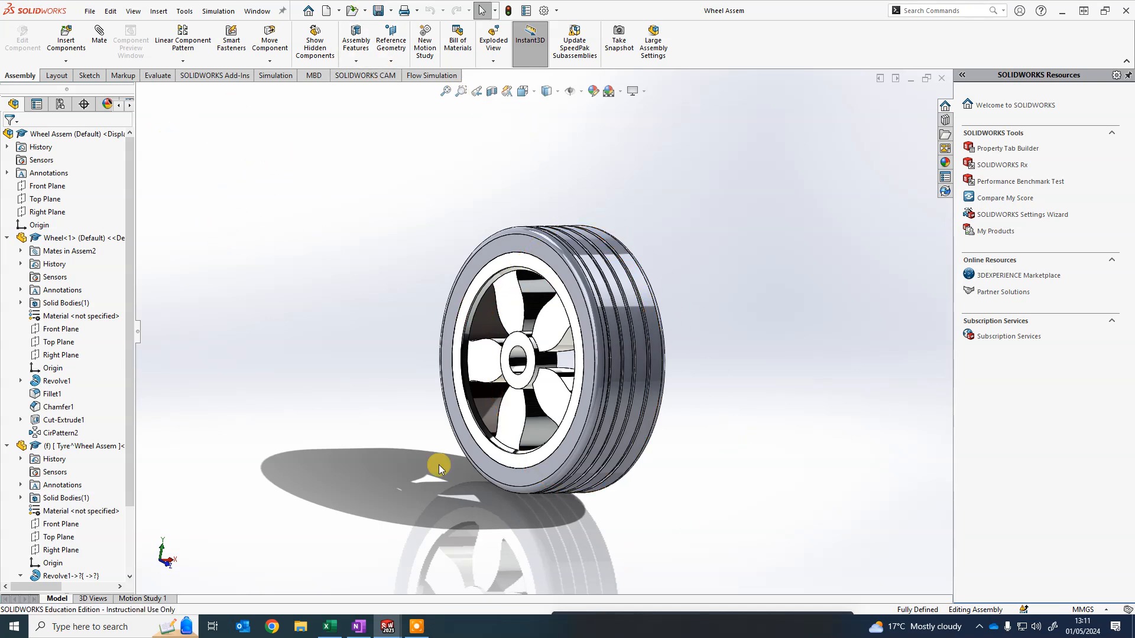
pyautogui.click(88, 11)
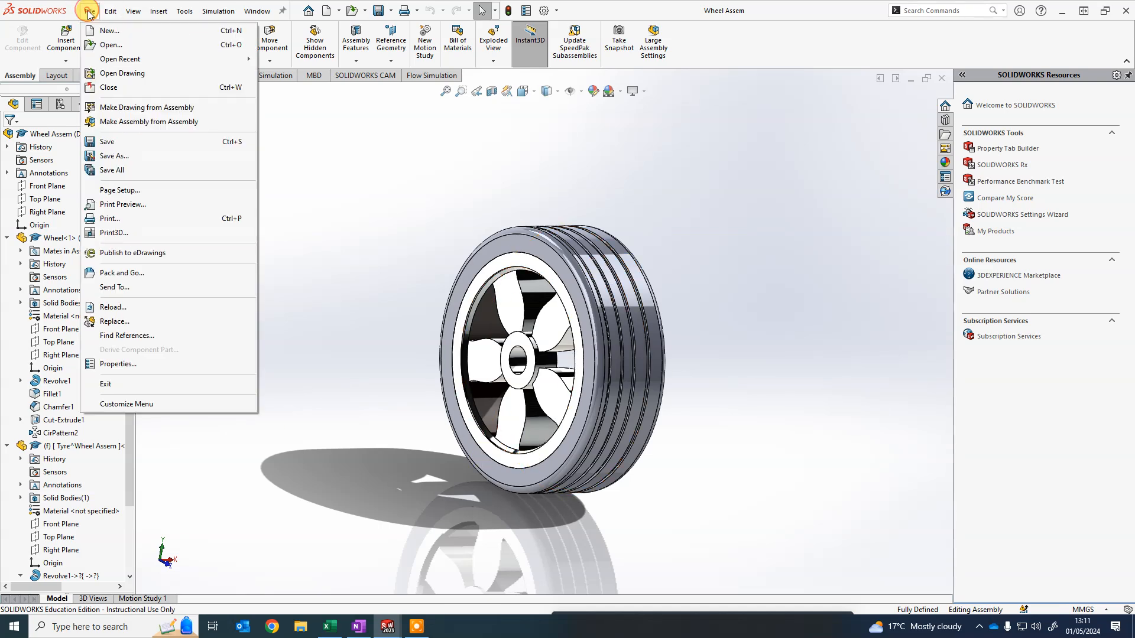
pyautogui.click(165, 108)
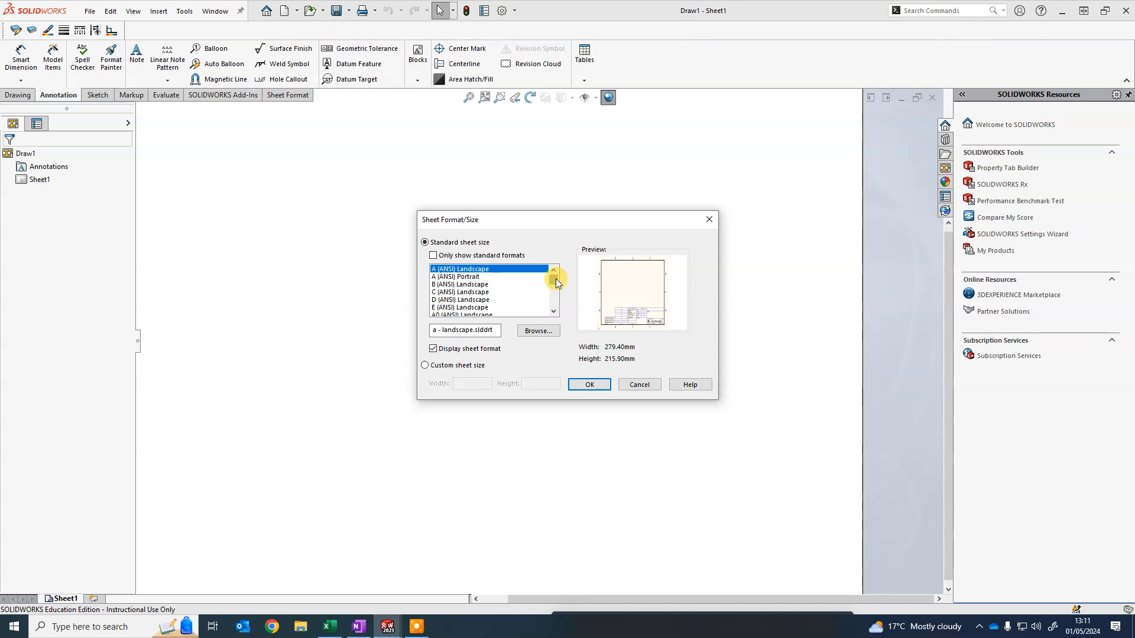
pyautogui.click(554, 311)
pyautogui.click(554, 310)
pyautogui.click(554, 310)
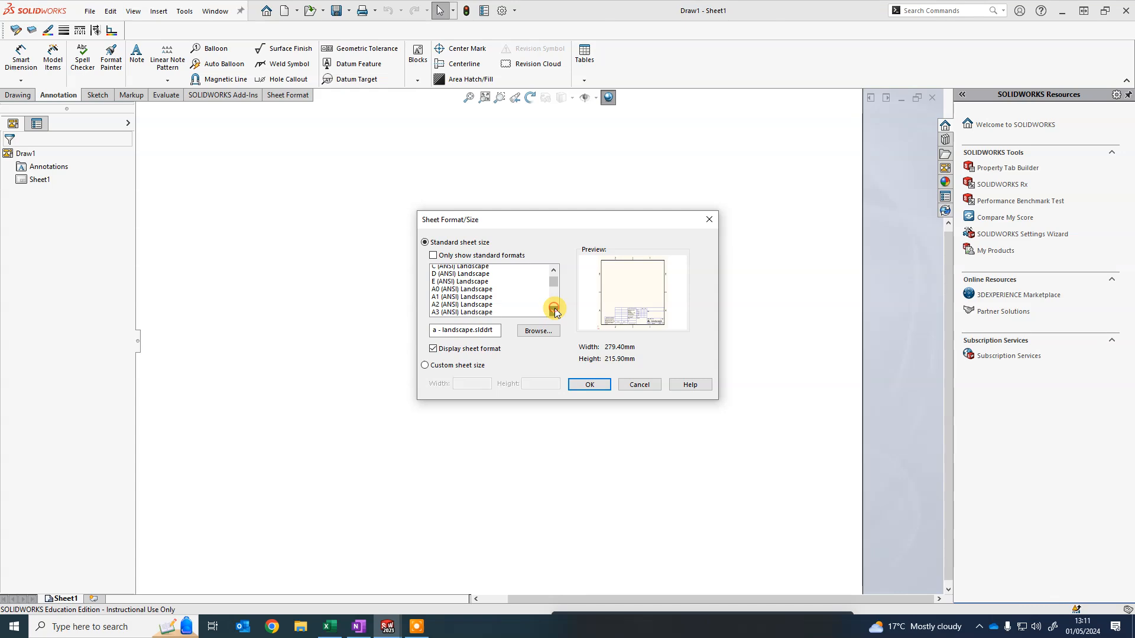
pyautogui.click(555, 310)
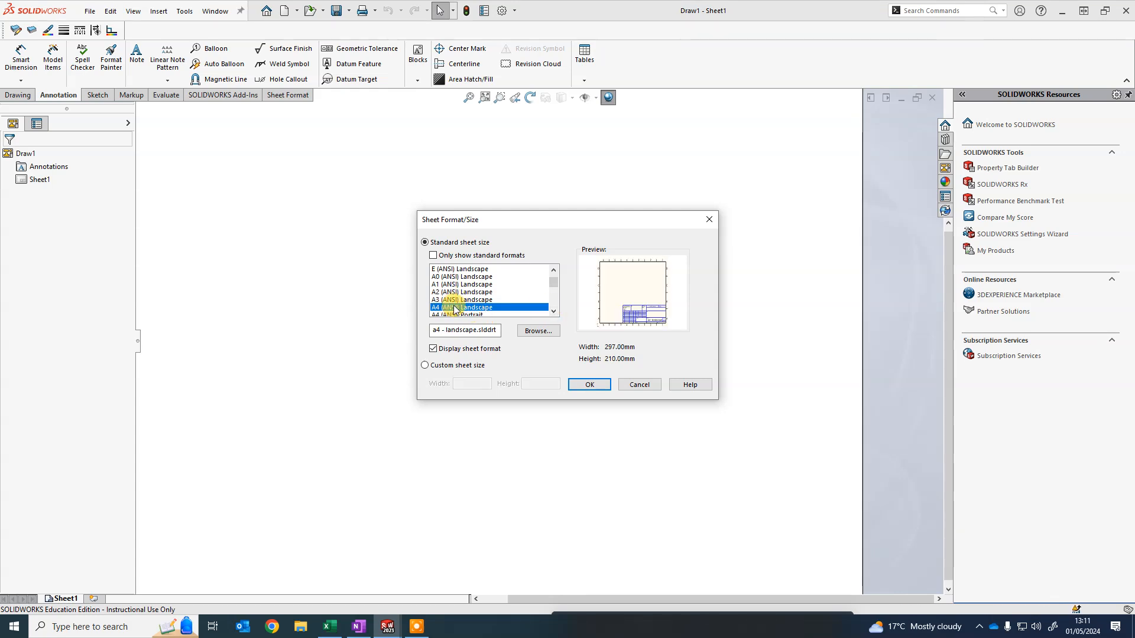
pyautogui.click(587, 385)
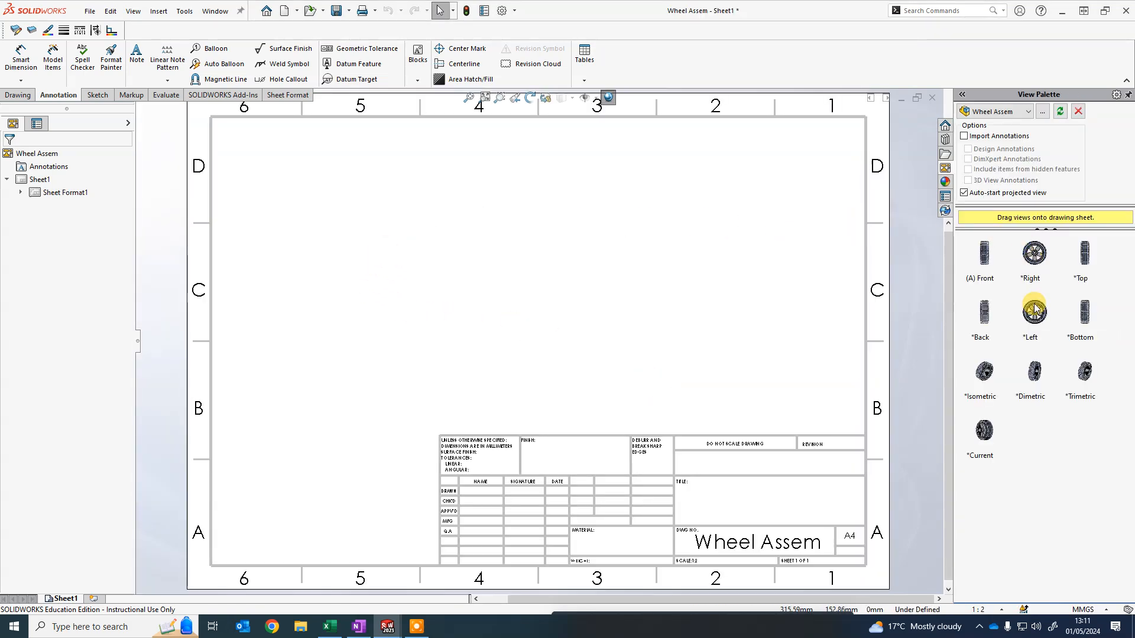
# - Place the assembly's Right view in the sheet's upper left, with projected views beside it and below it
pyautogui.click(1039, 259)
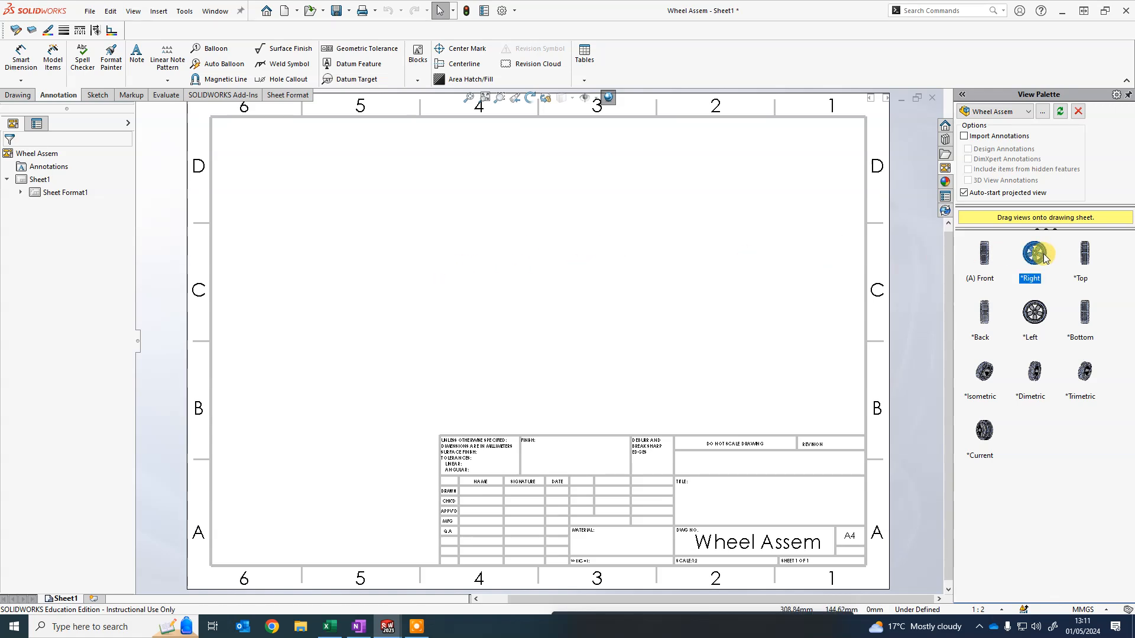
pyautogui.moveTo(1043, 258)
pyautogui.mouseDown()
pyautogui.moveTo(532, 226)
pyautogui.moveTo(342, 246)
pyautogui.mouseUp()
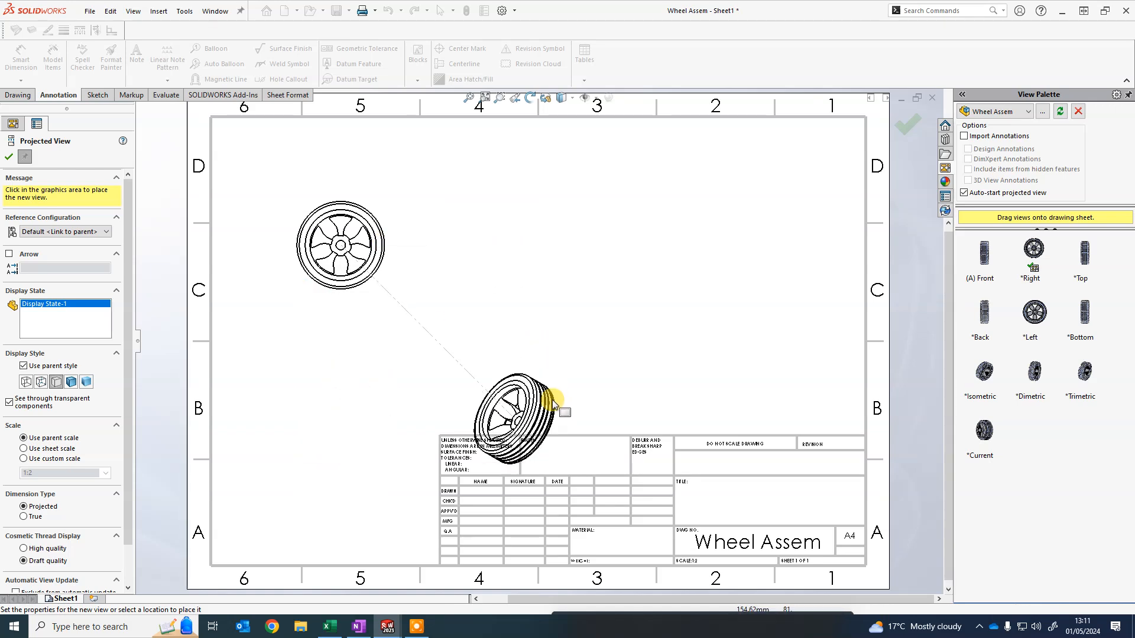
pyautogui.click(340, 173)
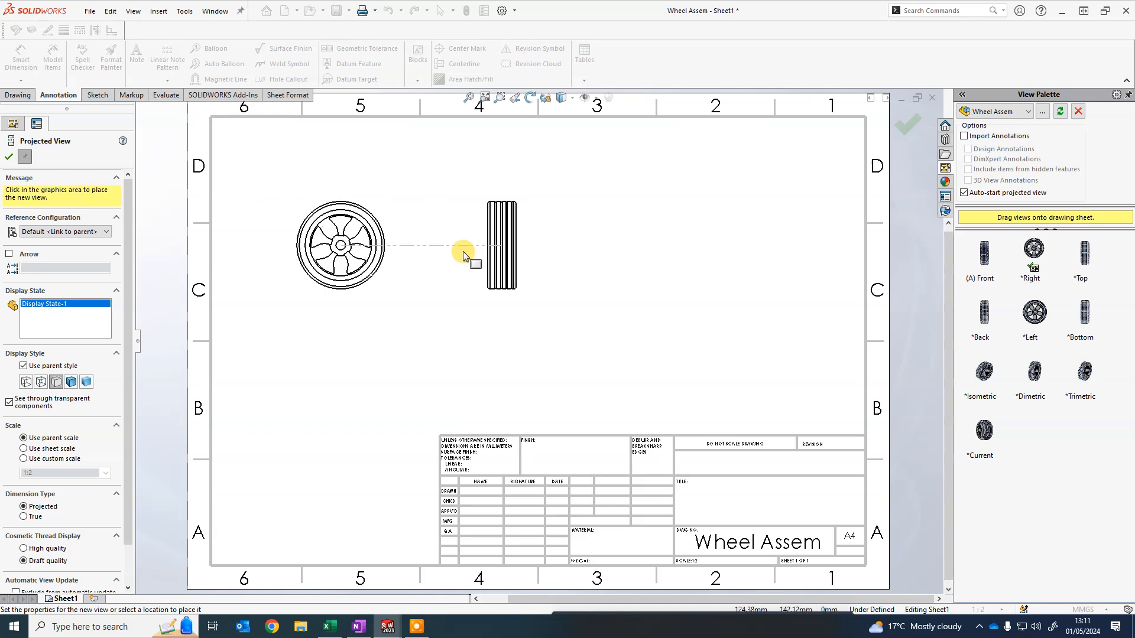
pyautogui.click(504, 254)
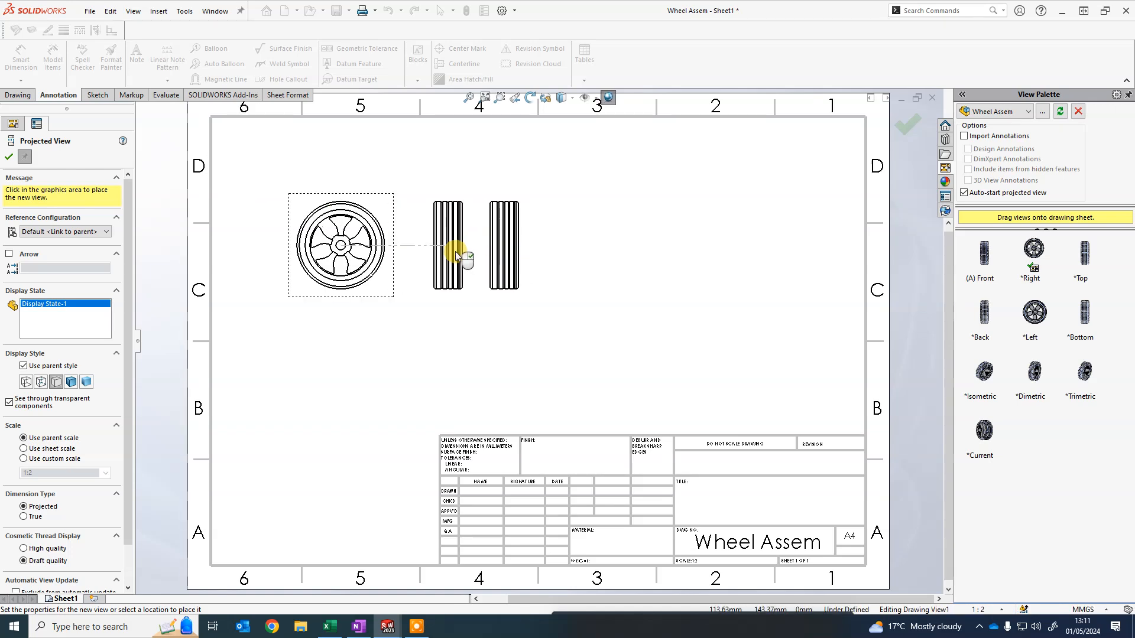
pyautogui.click(329, 445)
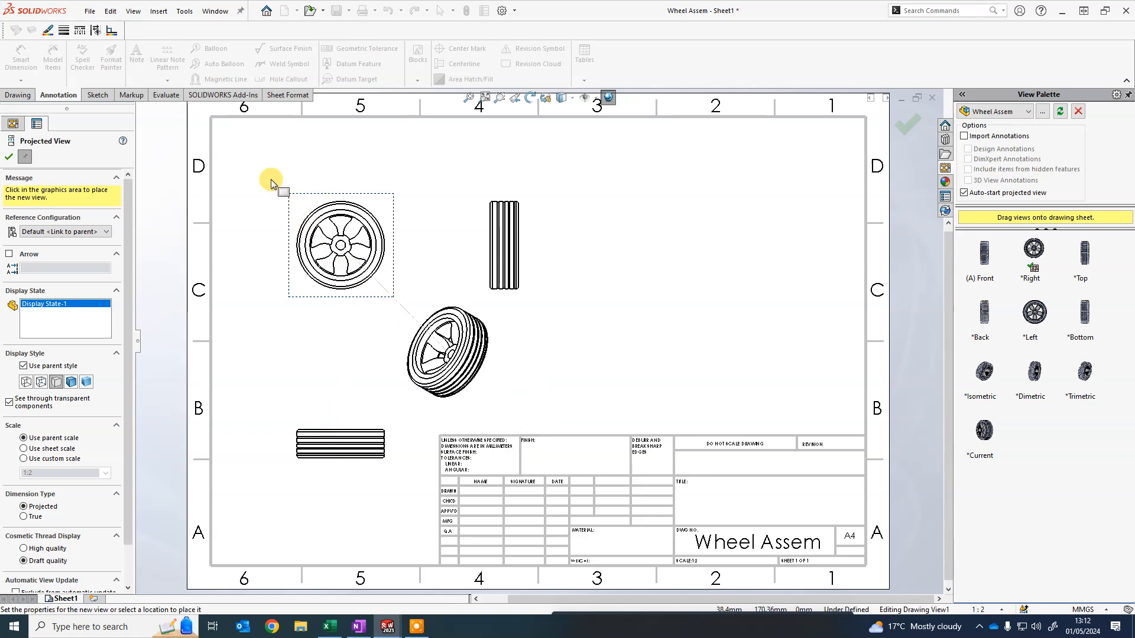
# - Add a diagonally projected pictorial view and move it inside the sheet, to the right of the side view
pyautogui.click(502, 165)
pyautogui.press('f')
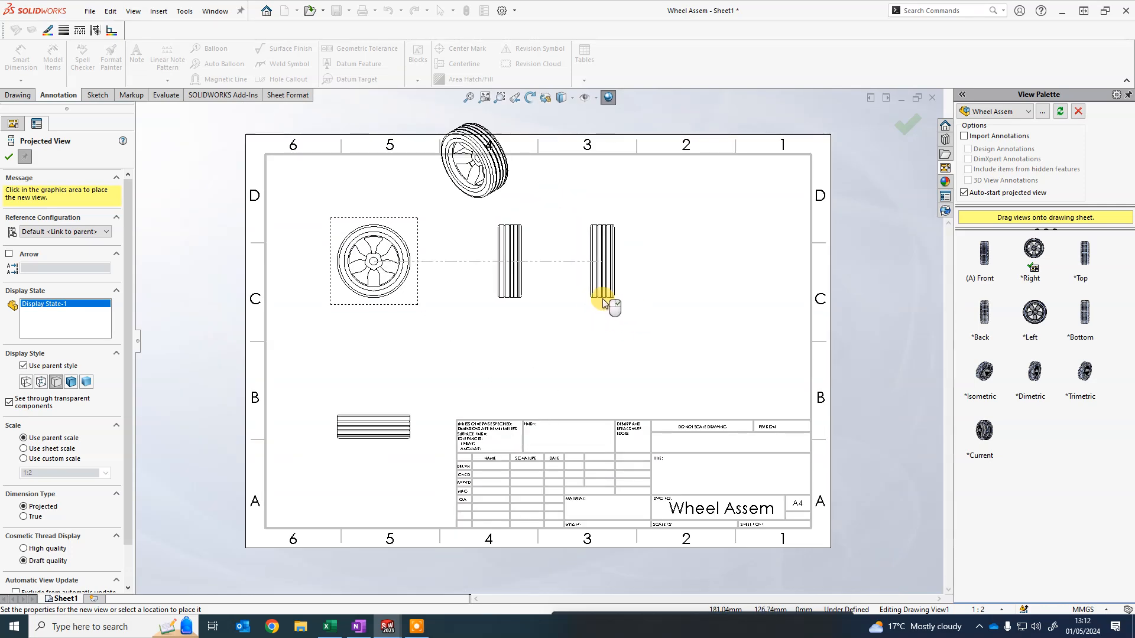
pyautogui.click(604, 302)
pyautogui.click(10, 157)
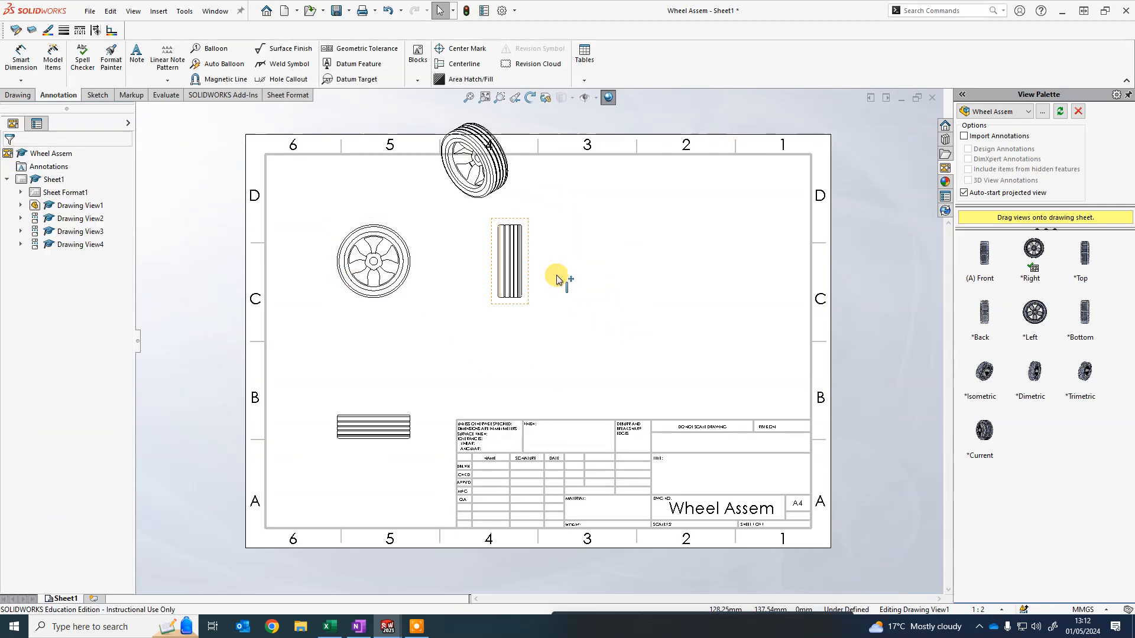
pyautogui.moveTo(519, 190)
pyautogui.mouseDown()
pyautogui.moveTo(644, 235)
pyautogui.moveTo(699, 240)
pyautogui.moveTo(548, 192)
pyautogui.moveTo(737, 309)
pyautogui.moveTo(751, 330)
pyautogui.moveTo(742, 337)
pyautogui.mouseUp()
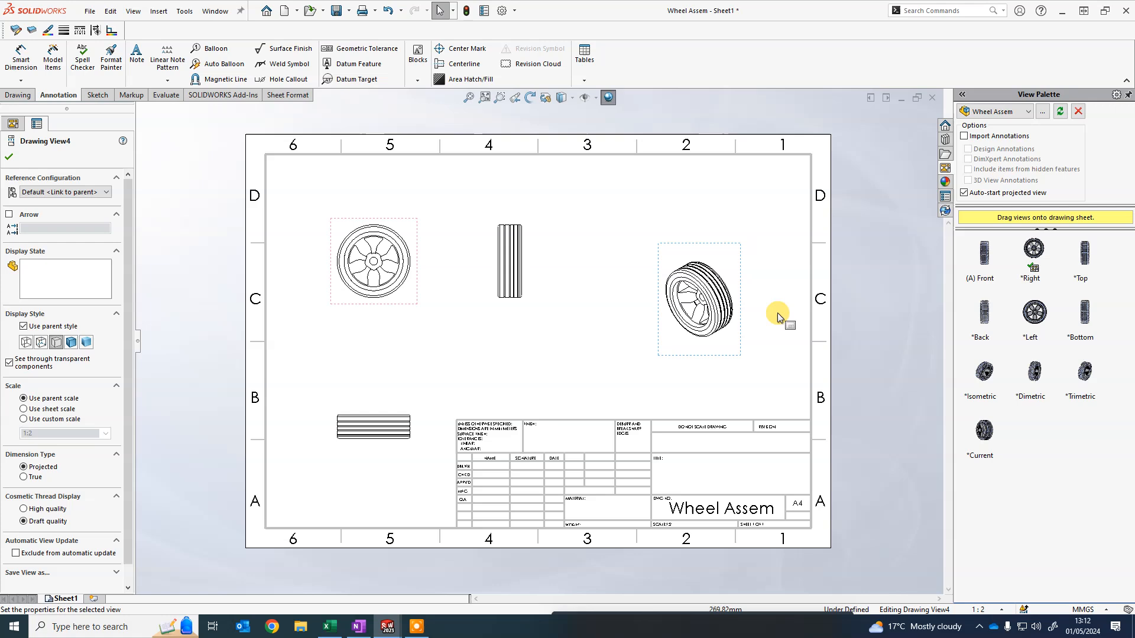
pyautogui.click(566, 339)
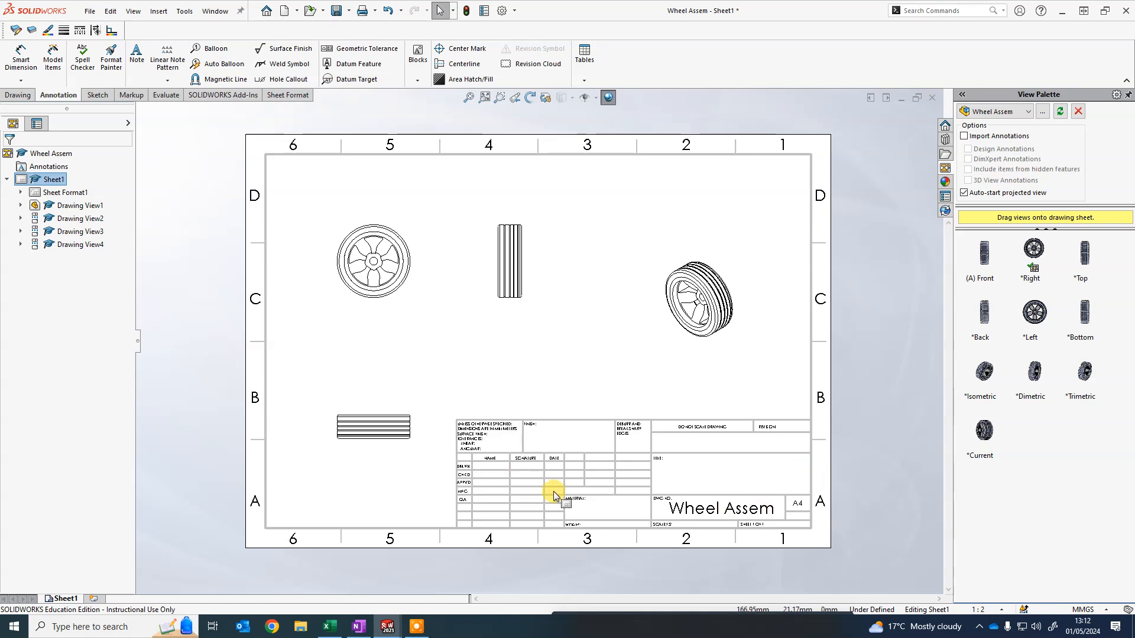
# - Delete the border and title block sheet format from the drawing sheet
pyautogui.rightClick(71, 195)
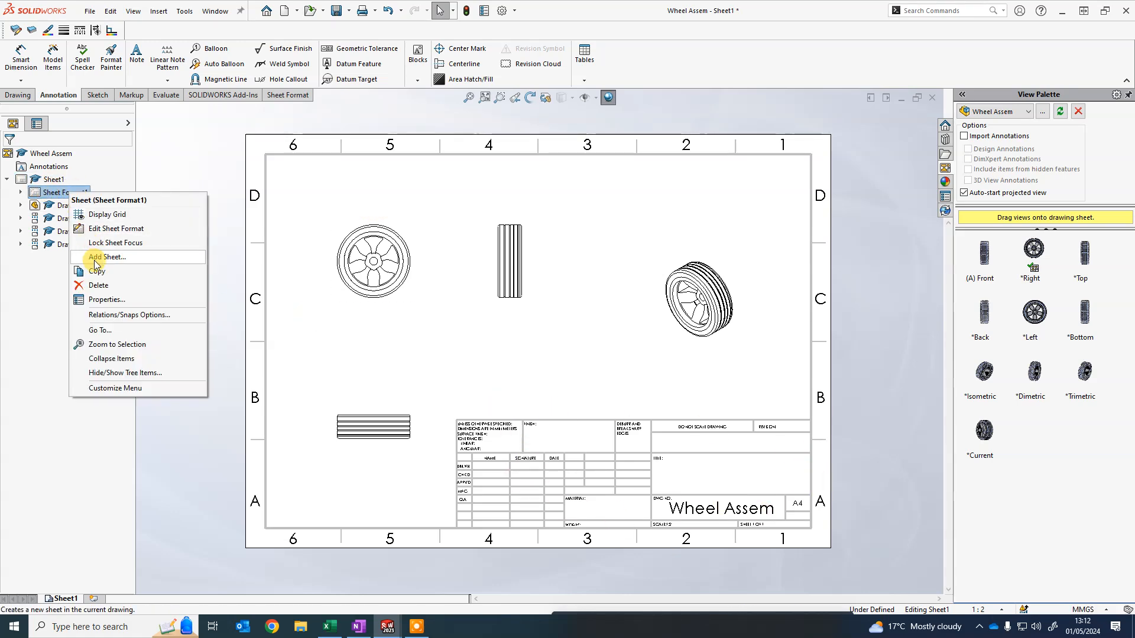
pyautogui.click(99, 285)
pyautogui.click(661, 275)
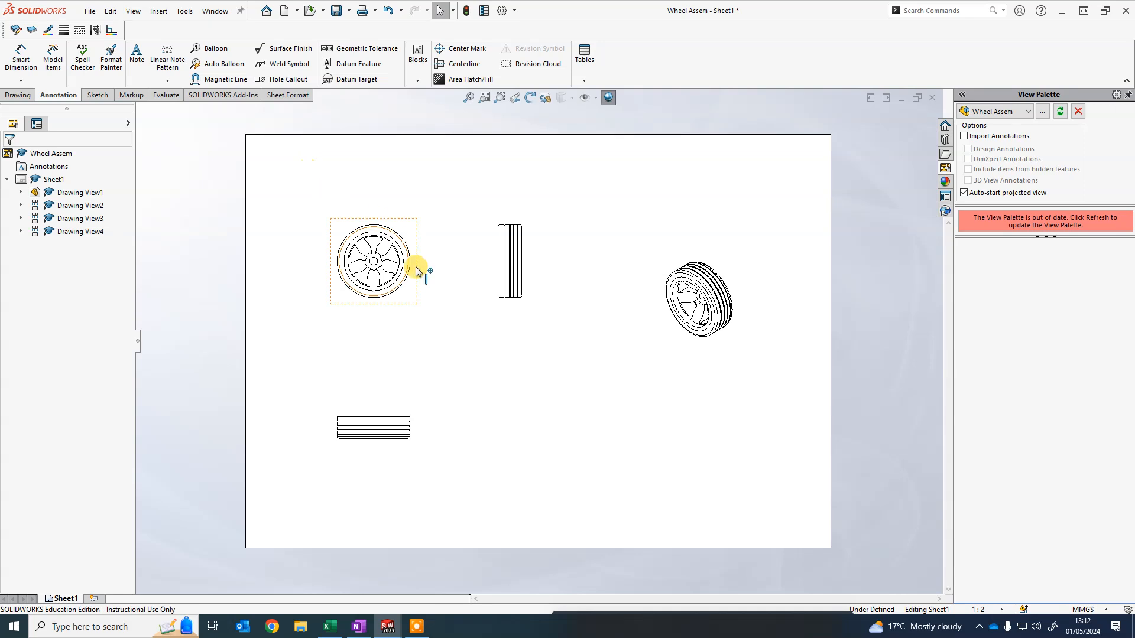
# - Move the projected side view further right, away from the spoked wheel view and closer to the pictorial view
pyautogui.moveTo(530, 288); pyautogui.dragTo(585, 288)
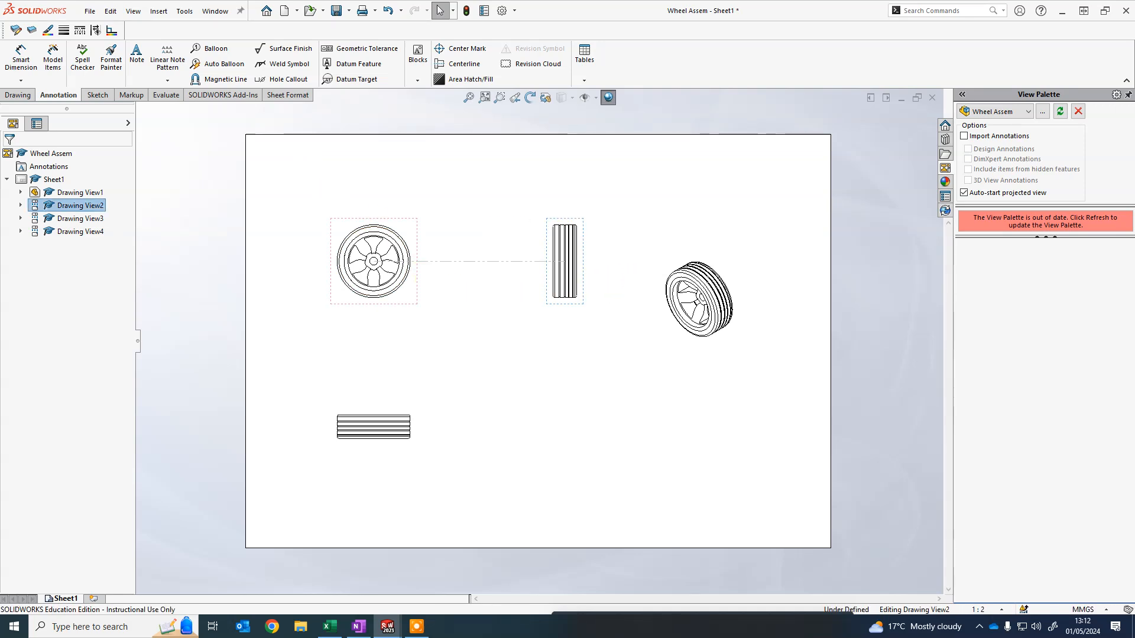
# - Give the spoked wheel view a custom scale of 1:1
pyautogui.click(458, 214)
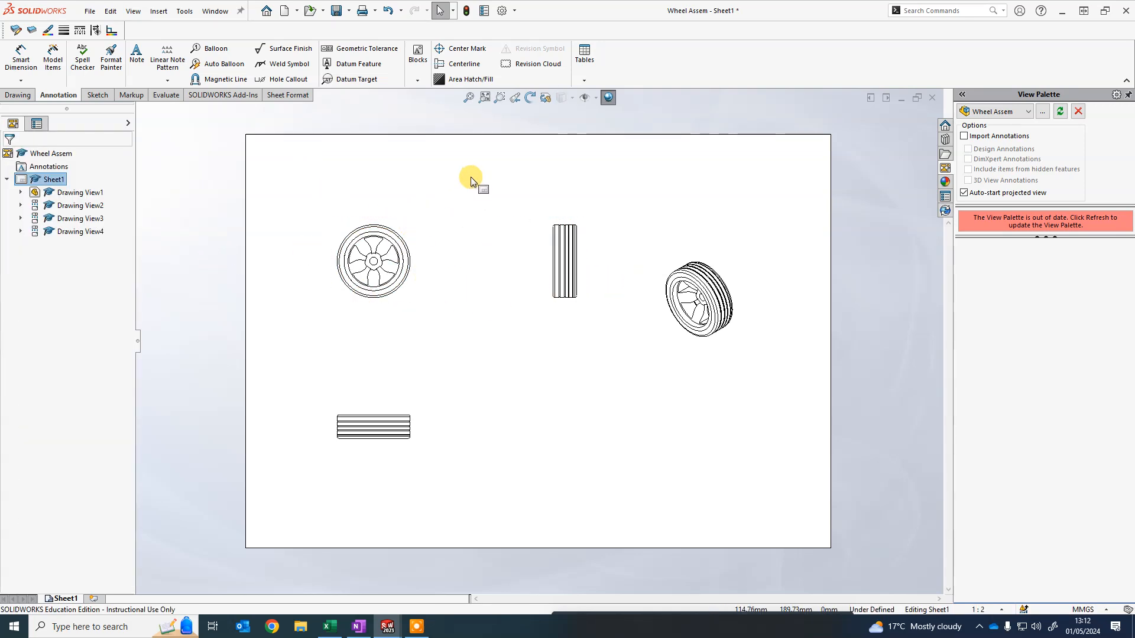
pyautogui.click(412, 224)
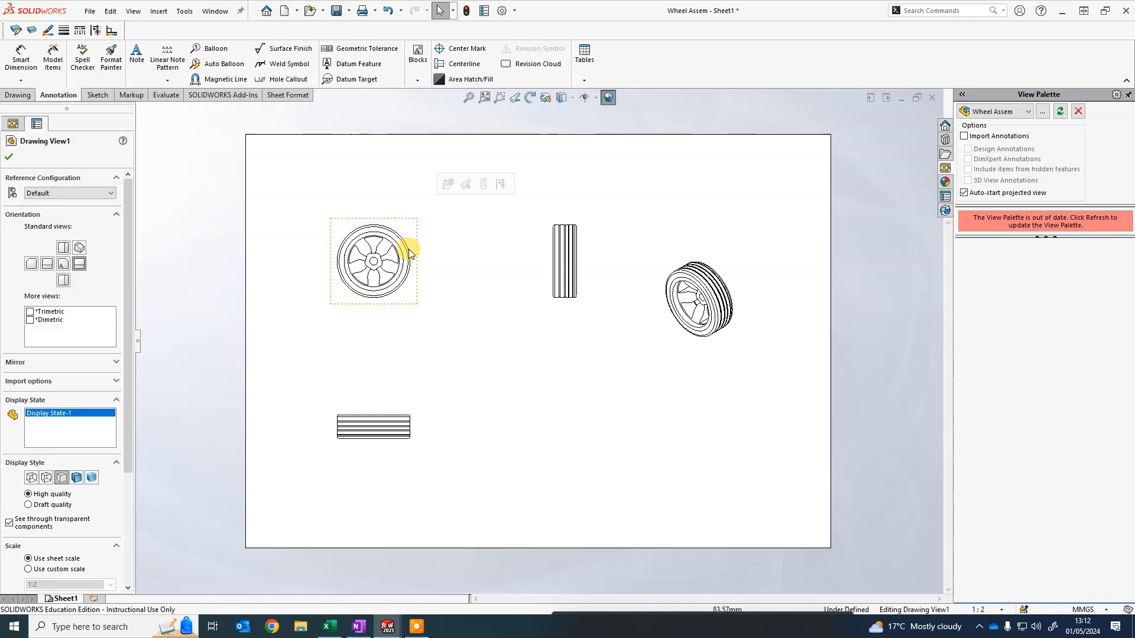
pyautogui.moveTo(127, 400); pyautogui.dragTo(125, 453)
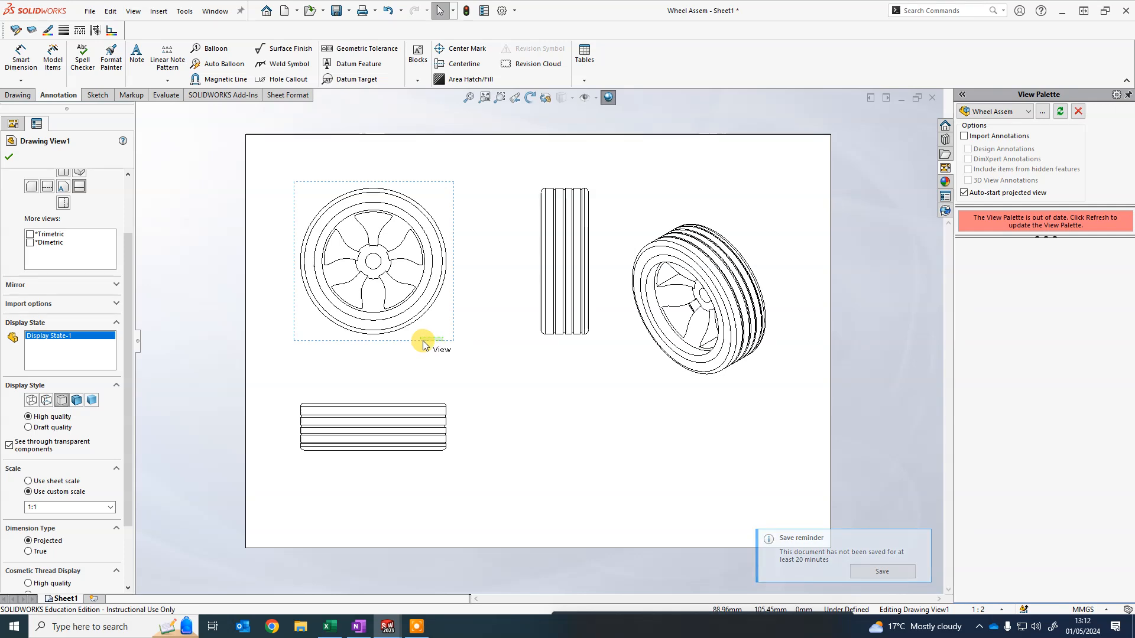
# - Move the pictorial view down into the lower right area of the sheet, below the level of the side view
pyautogui.moveTo(439, 342)
pyautogui.mouseDown()
pyautogui.moveTo(463, 392)
pyautogui.moveTo(531, 400)
pyautogui.mouseUp()
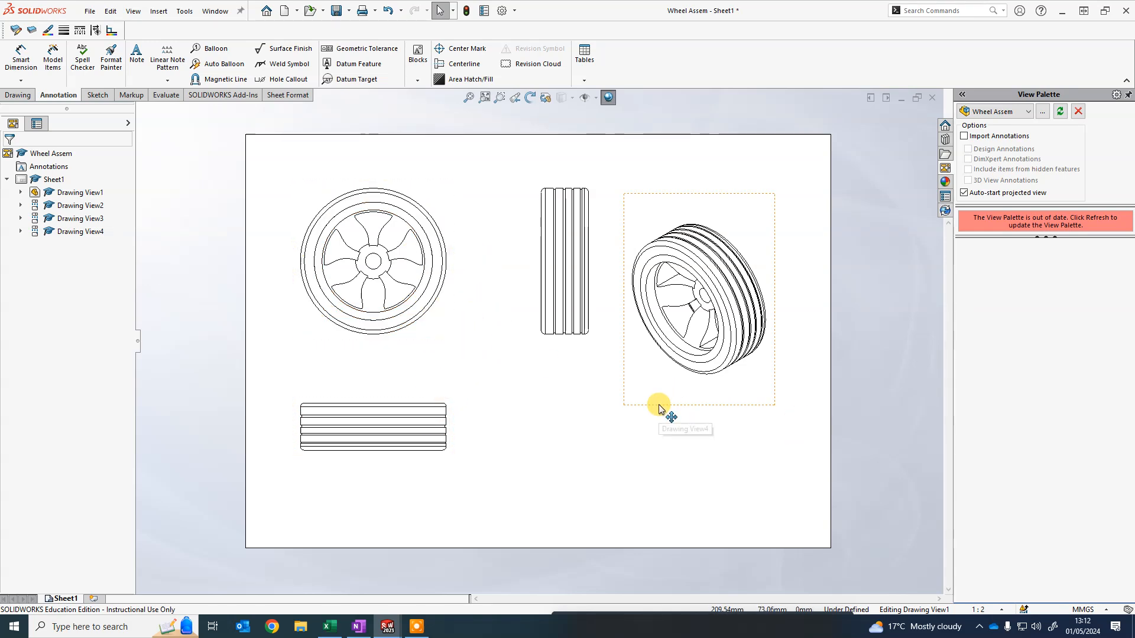
pyautogui.moveTo(660, 408)
pyautogui.mouseDown()
pyautogui.moveTo(671, 463)
pyautogui.moveTo(659, 508)
pyautogui.mouseUp()
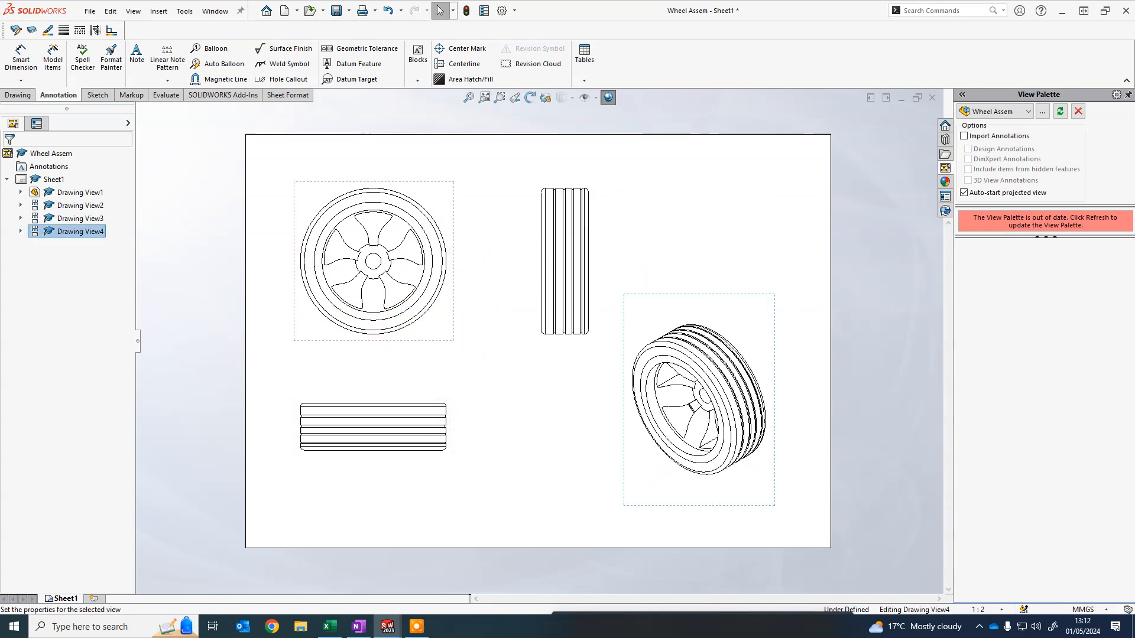
pyautogui.click(696, 222)
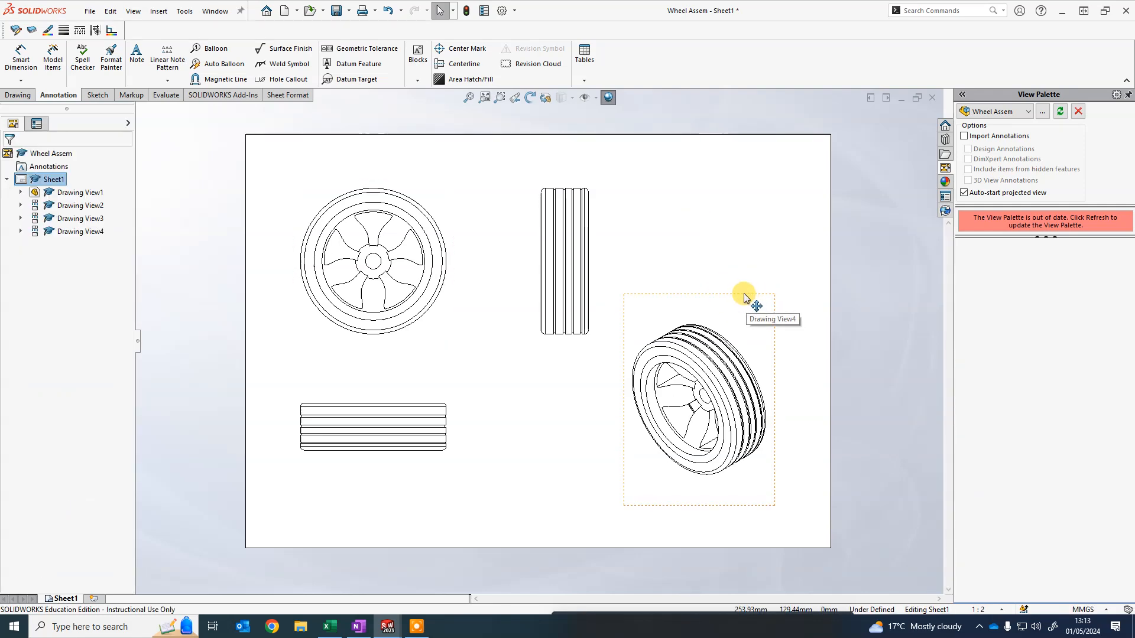
# - Compare the available display styles on the pictorial view and set it to Shaded With Edges
pyautogui.click(739, 298)
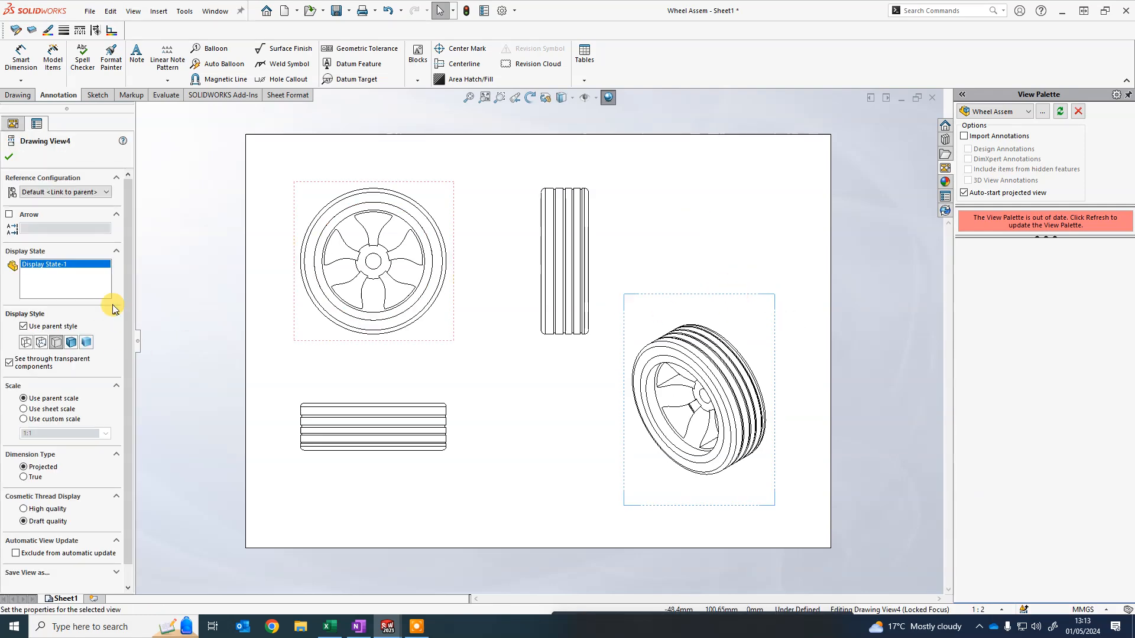
pyautogui.click(26, 343)
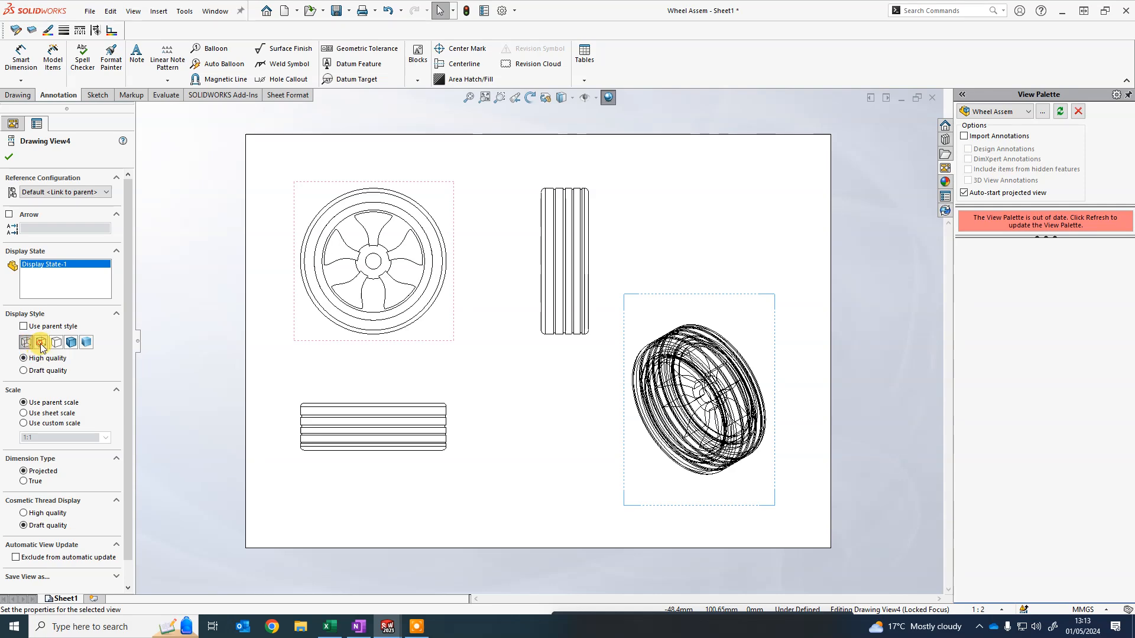
pyautogui.click(41, 344)
pyautogui.click(41, 343)
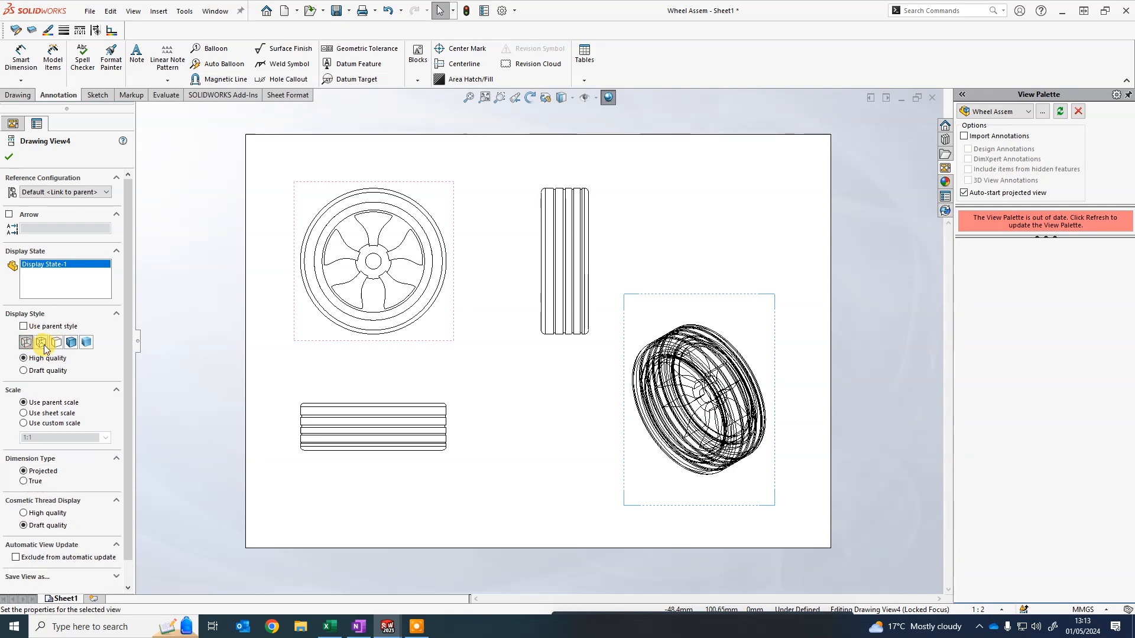
pyautogui.click(62, 348)
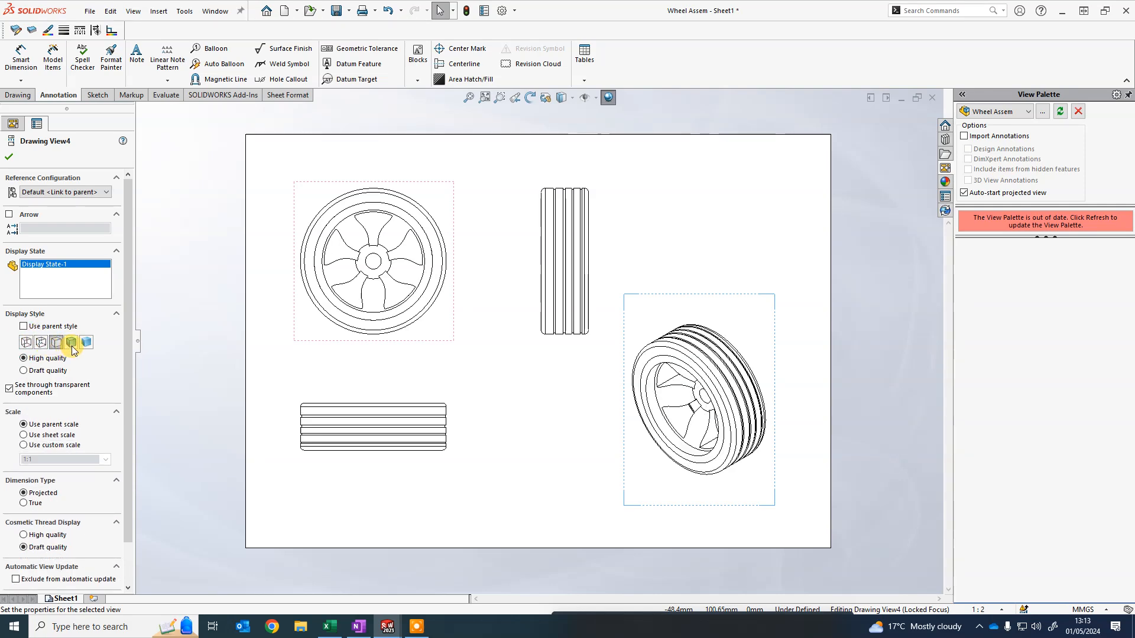
pyautogui.click(72, 346)
pyautogui.click(86, 343)
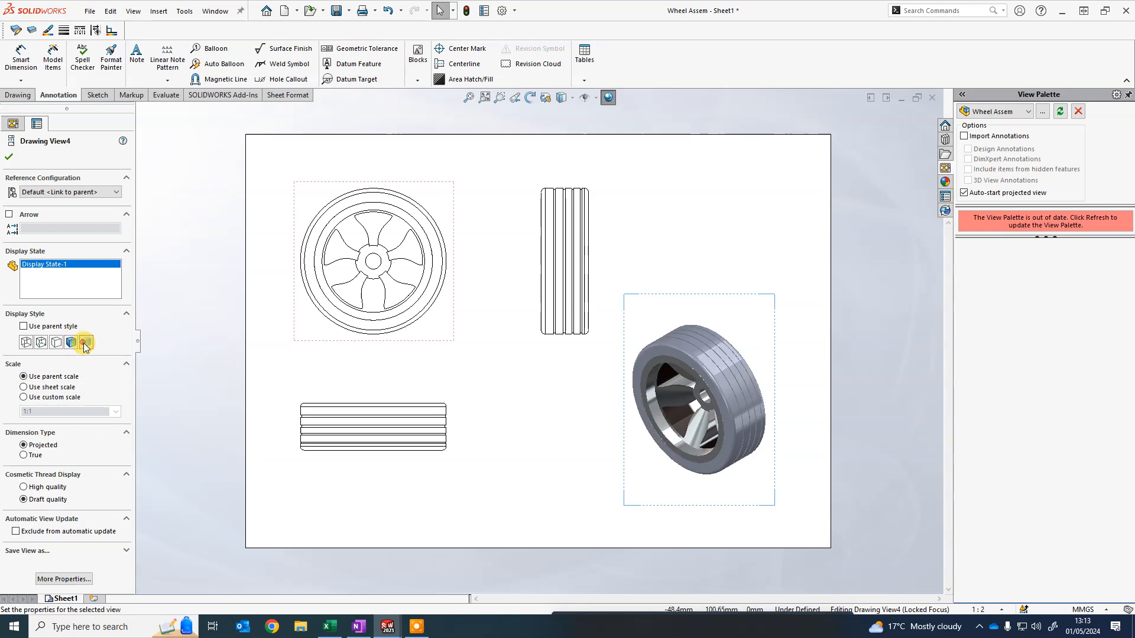
pyautogui.click(71, 341)
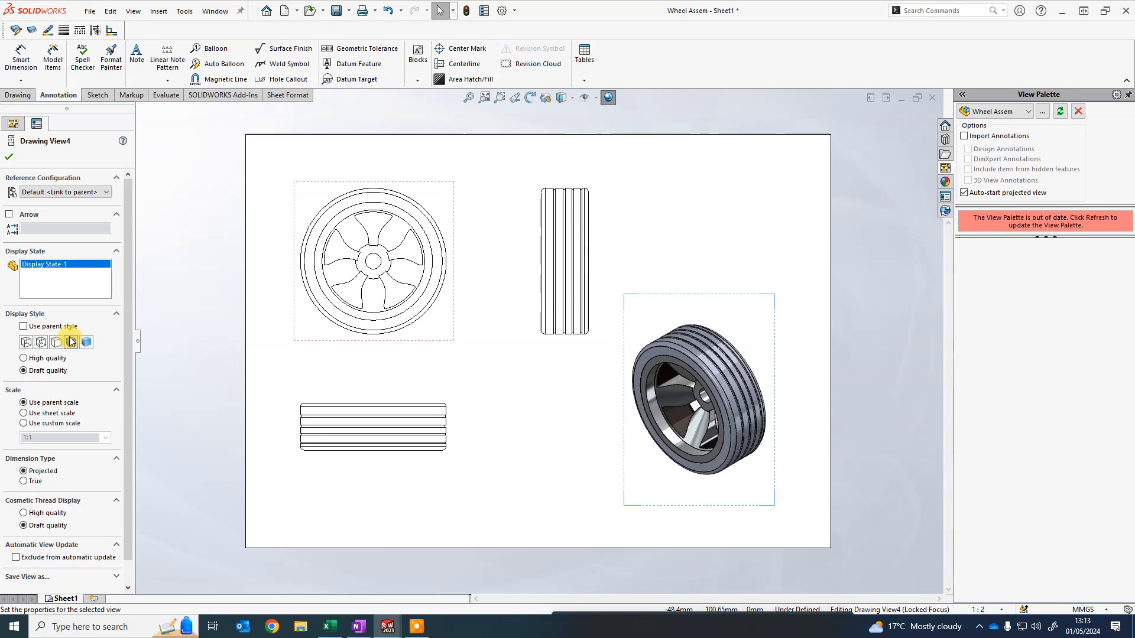
pyautogui.click(8, 159)
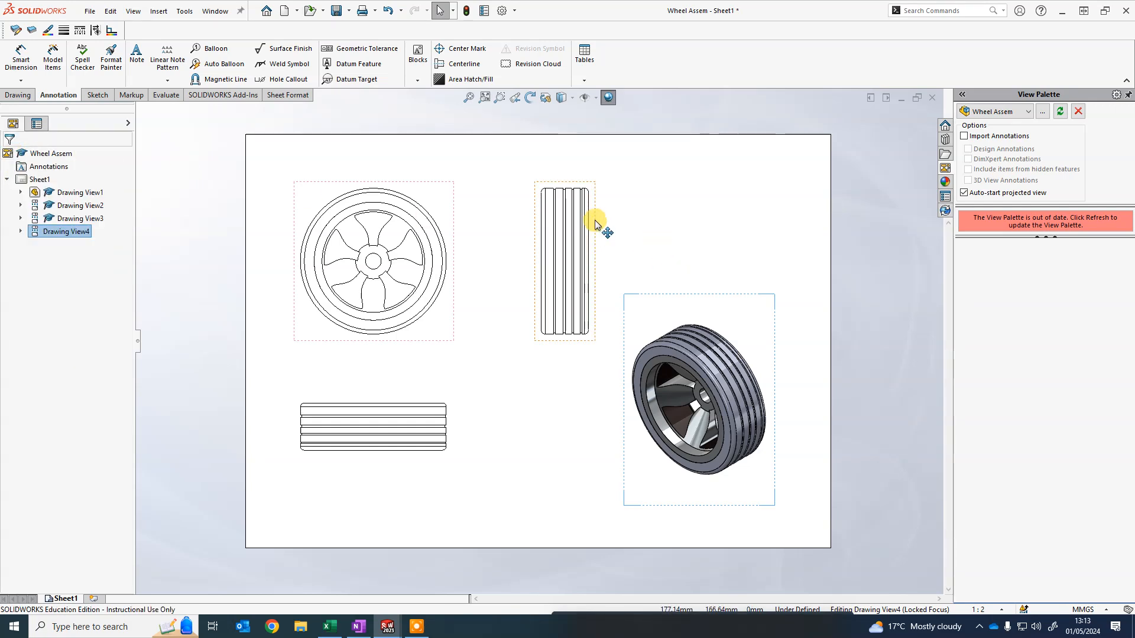
# - Set the display style of the projected view below the spoked wheel to Hidden Lines Visible
pyautogui.click(451, 434)
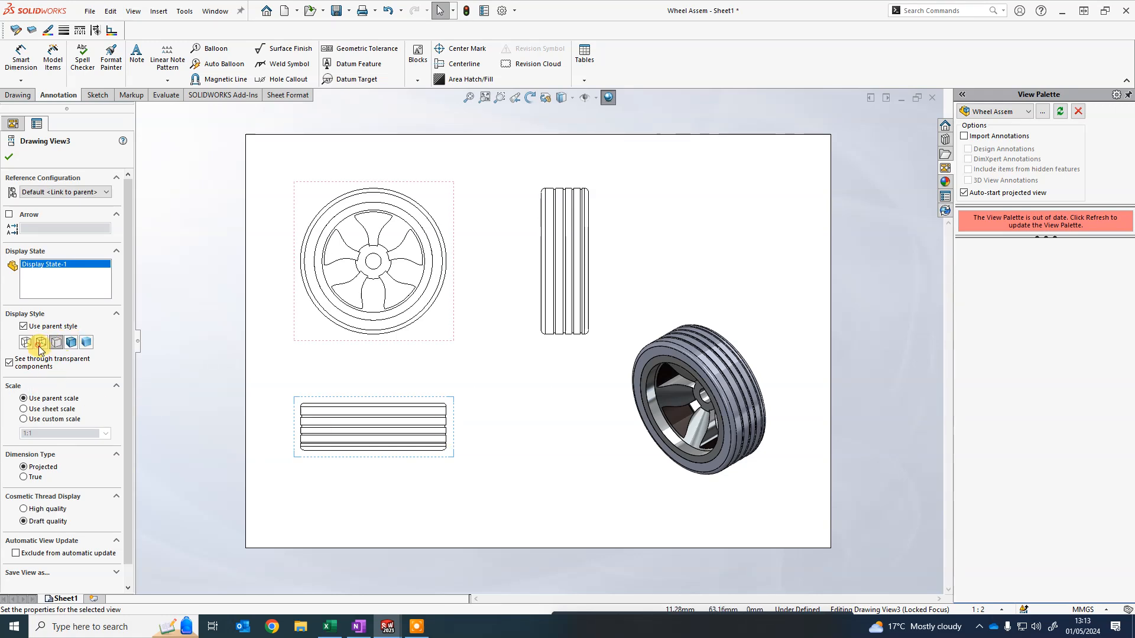
pyautogui.click(40, 342)
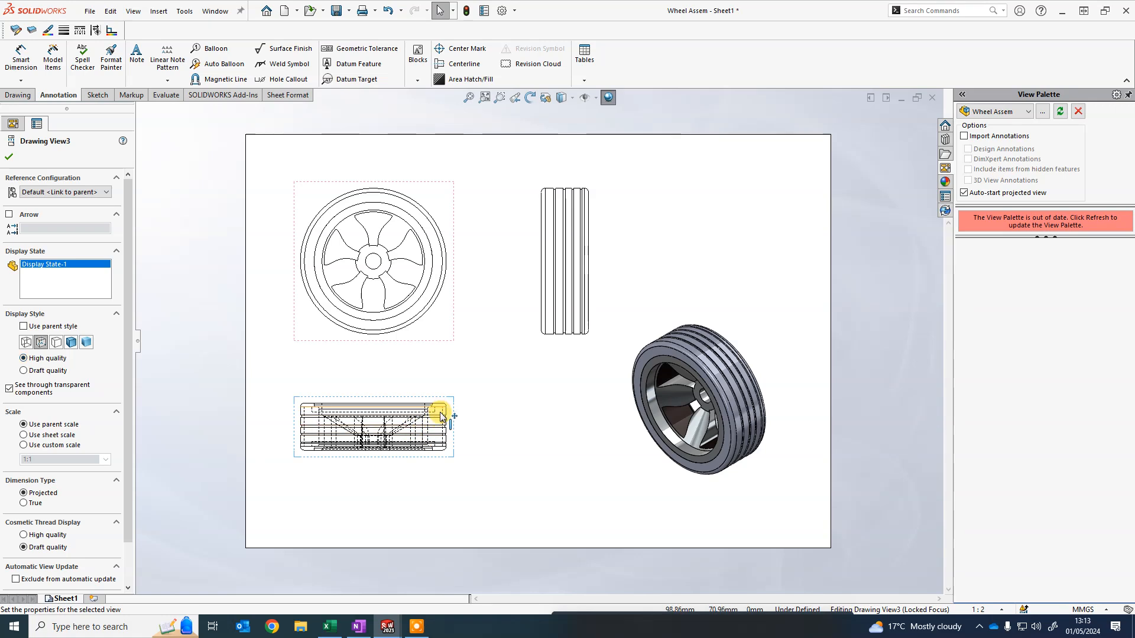
pyautogui.click(9, 157)
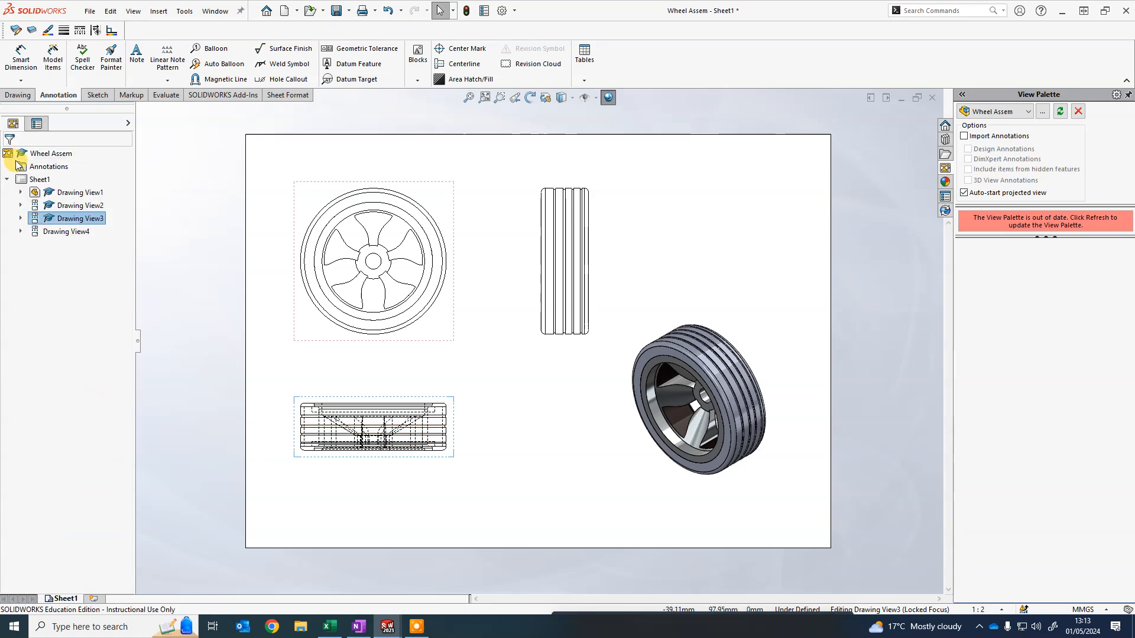
pyautogui.click(536, 394)
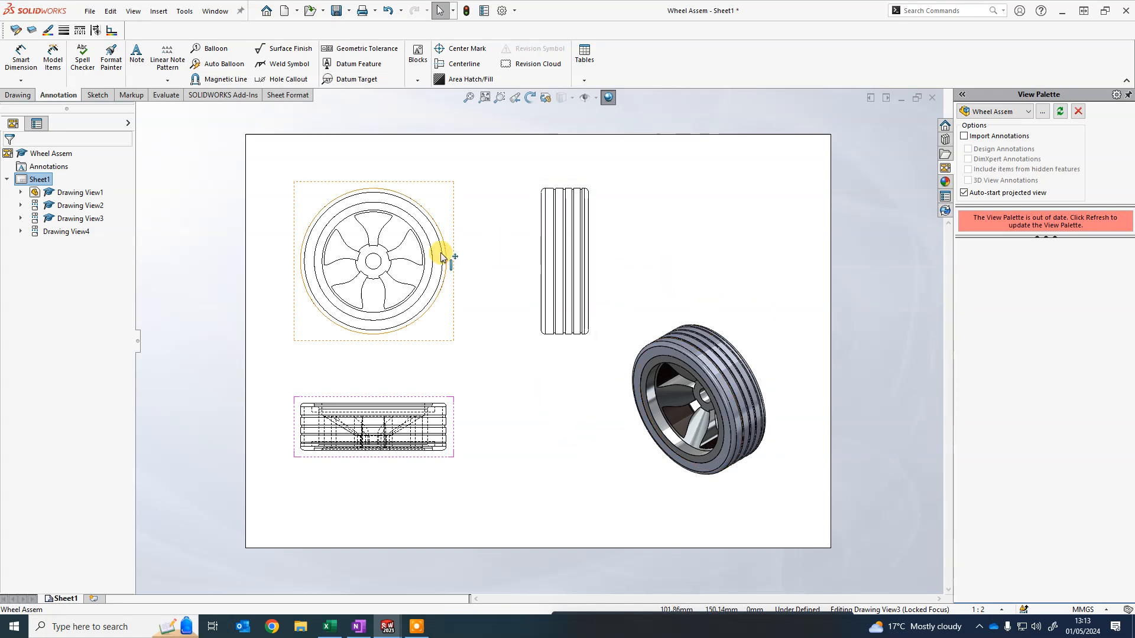
# - Shift the spoked wheel view slightly right and down, and move the side view slightly further right
pyautogui.moveTo(454, 243)
pyautogui.mouseDown()
pyautogui.moveTo(476, 260)
pyautogui.moveTo(472, 249)
pyautogui.mouseUp()
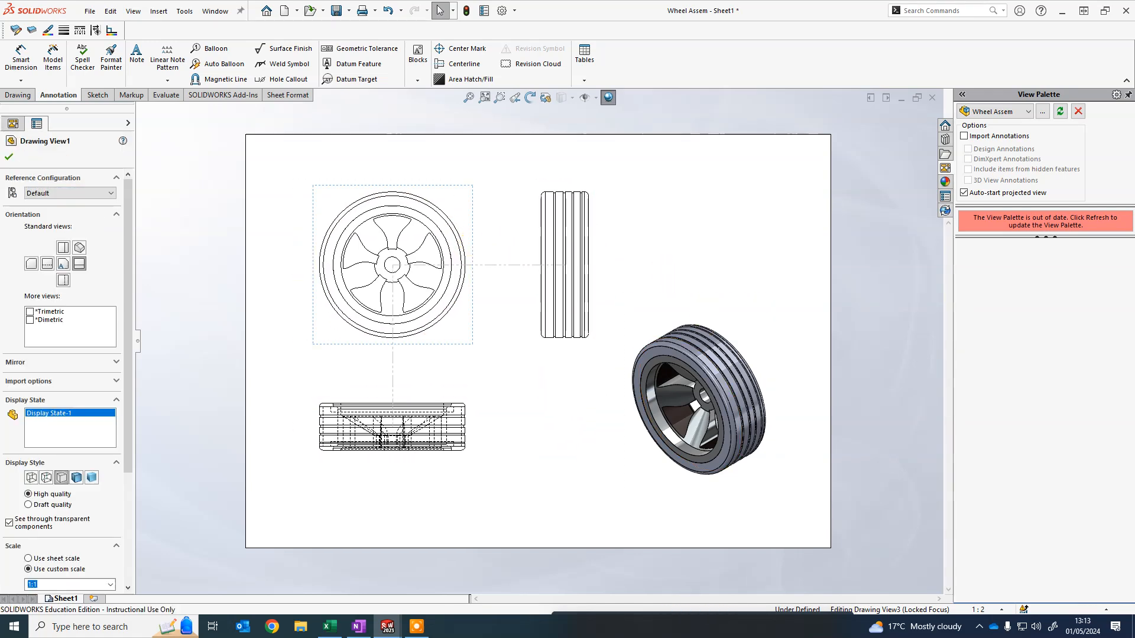
pyautogui.moveTo(595, 241); pyautogui.dragTo(605, 241)
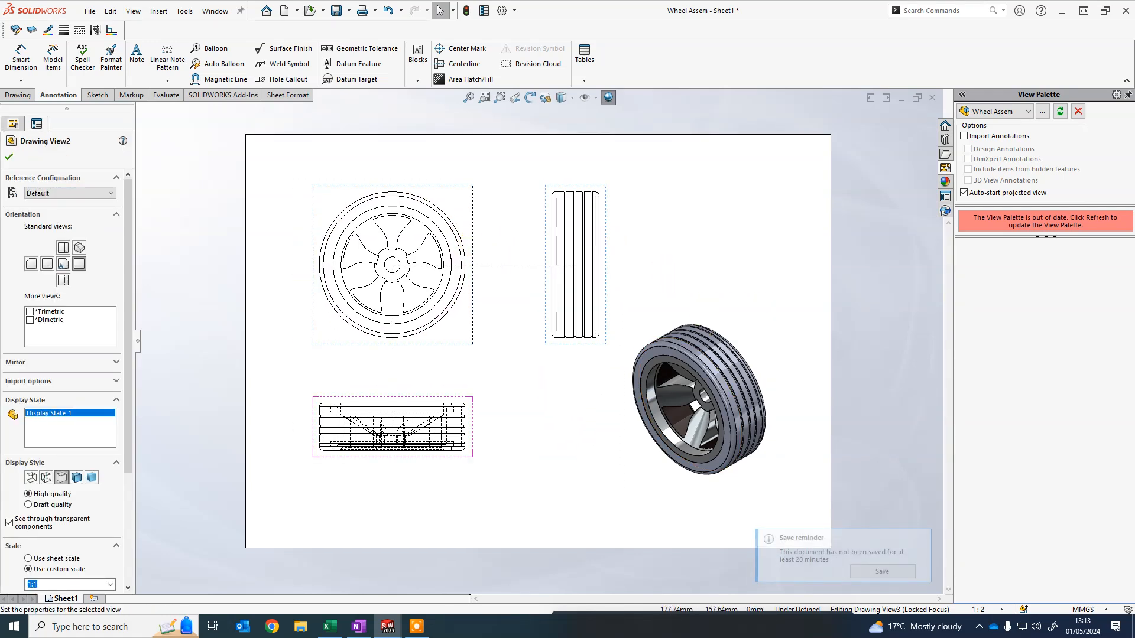
pyautogui.moveTo(481, 253); pyautogui.dragTo(491, 266)
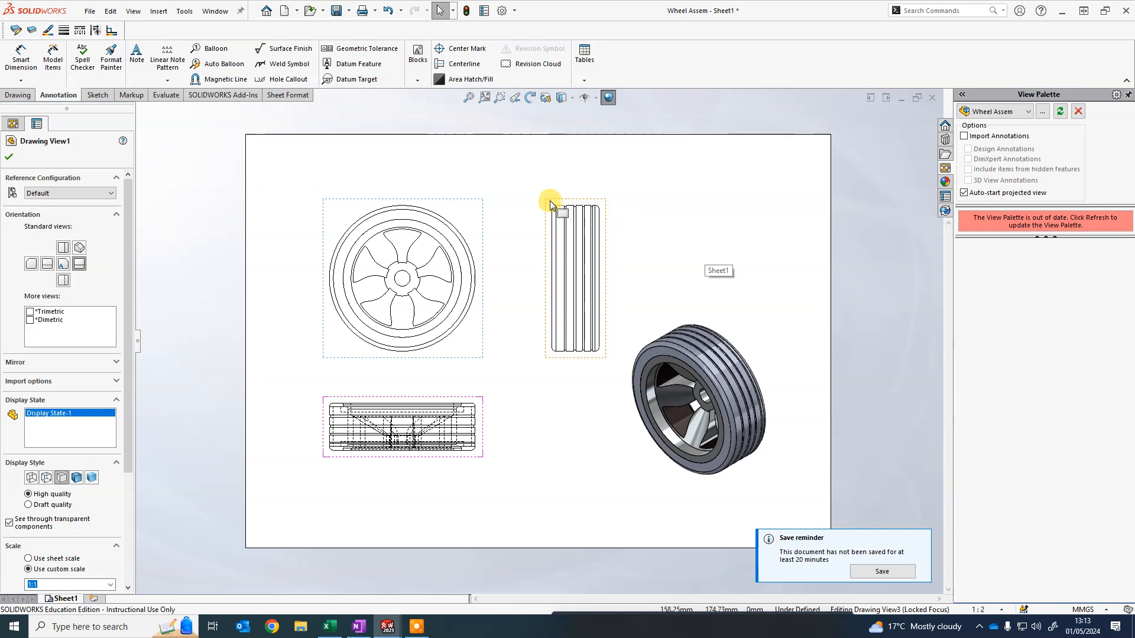
# - Dimension the diameters of the rim circle, the centre bore and the outer tyre edge in the spoked wheel view
pyautogui.click(19, 61)
pyautogui.scroll(-1, 479, 221)
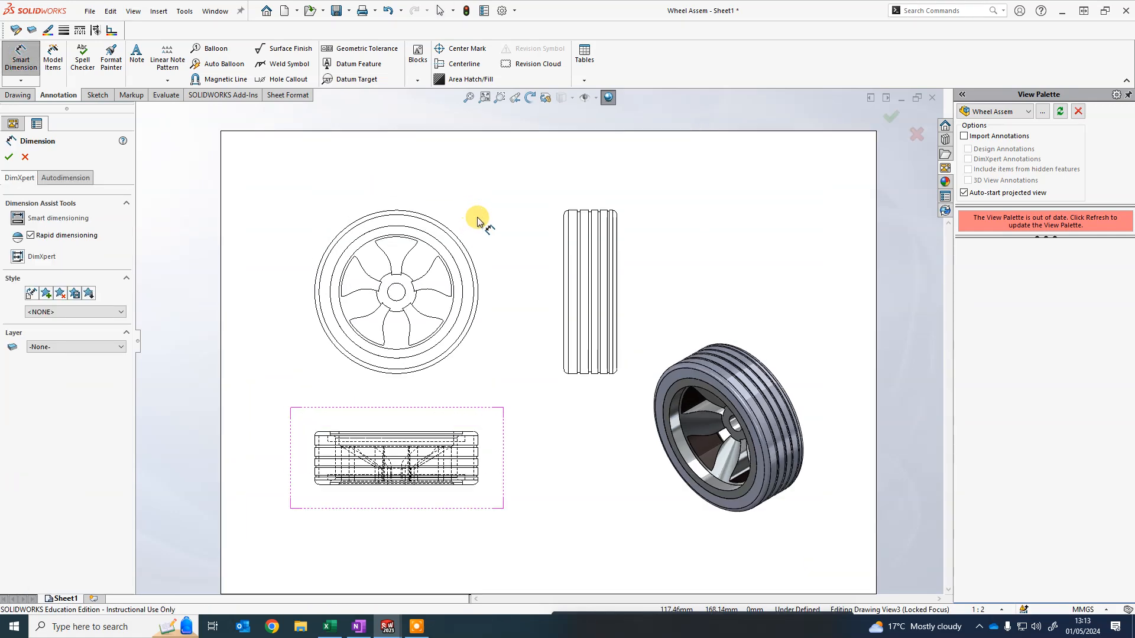
pyautogui.click(330, 299)
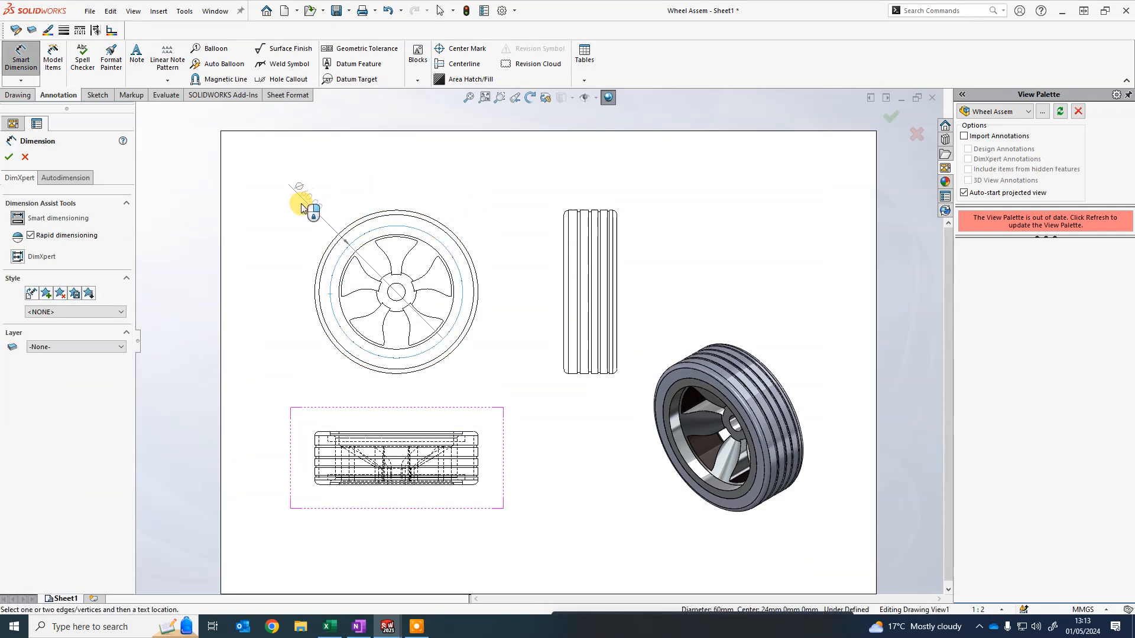
pyautogui.click(300, 203)
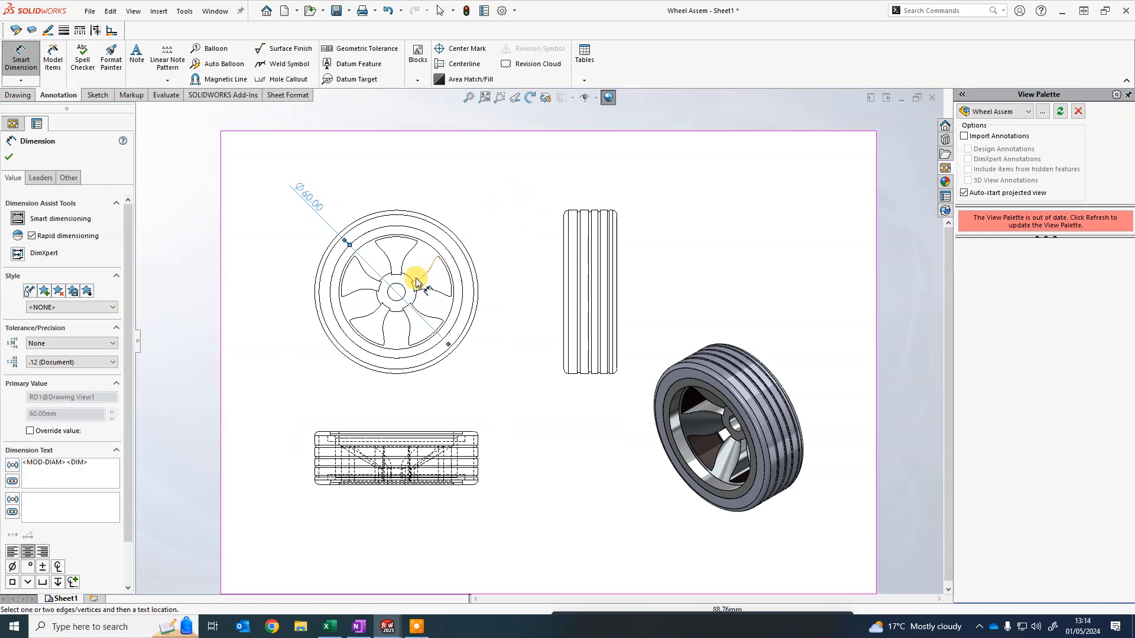
pyautogui.click(390, 300)
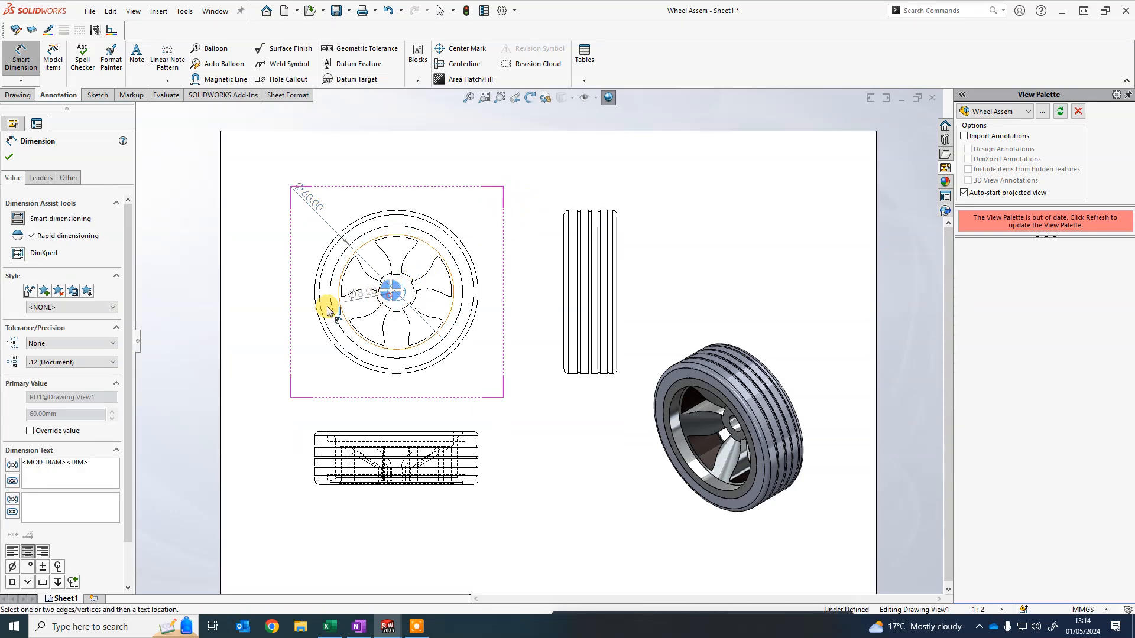
pyautogui.click(286, 331)
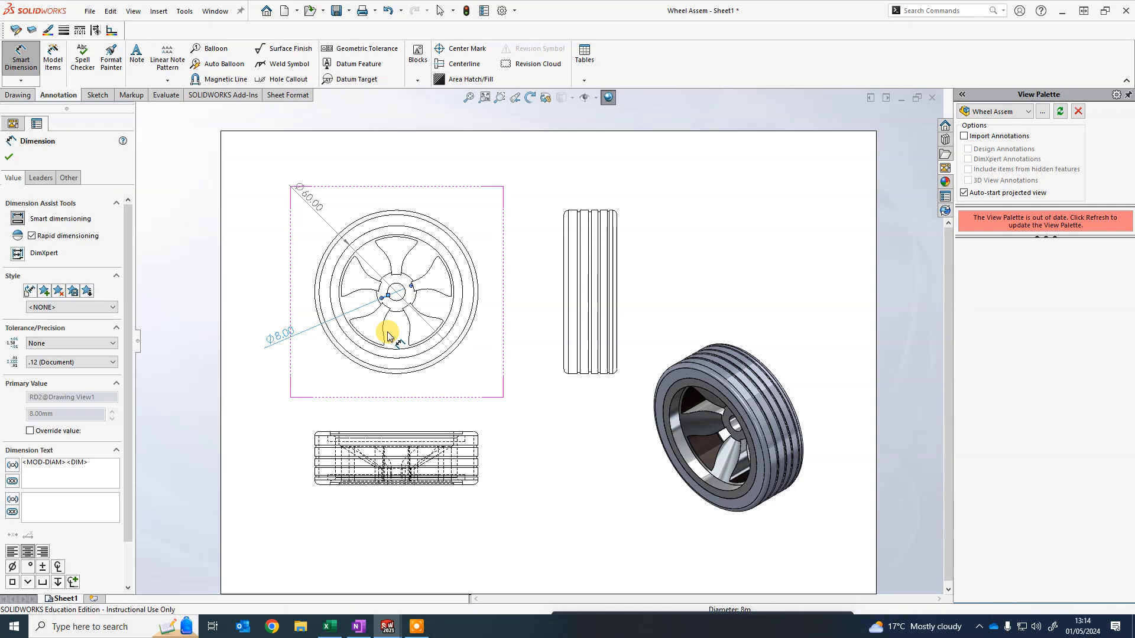
pyautogui.click(408, 212)
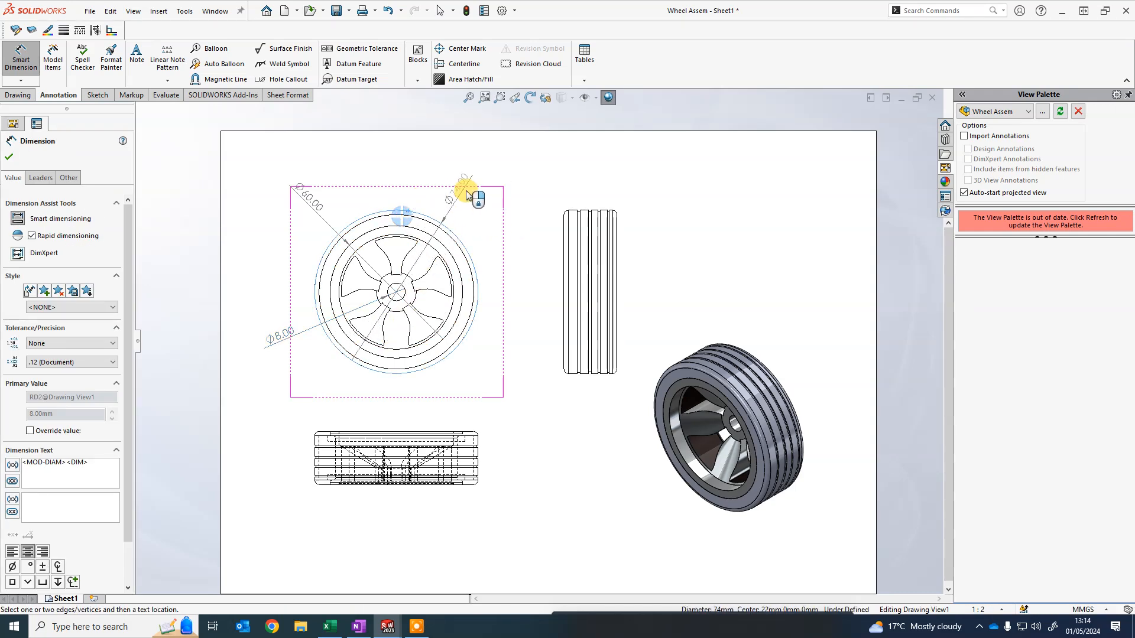
pyautogui.click(480, 187)
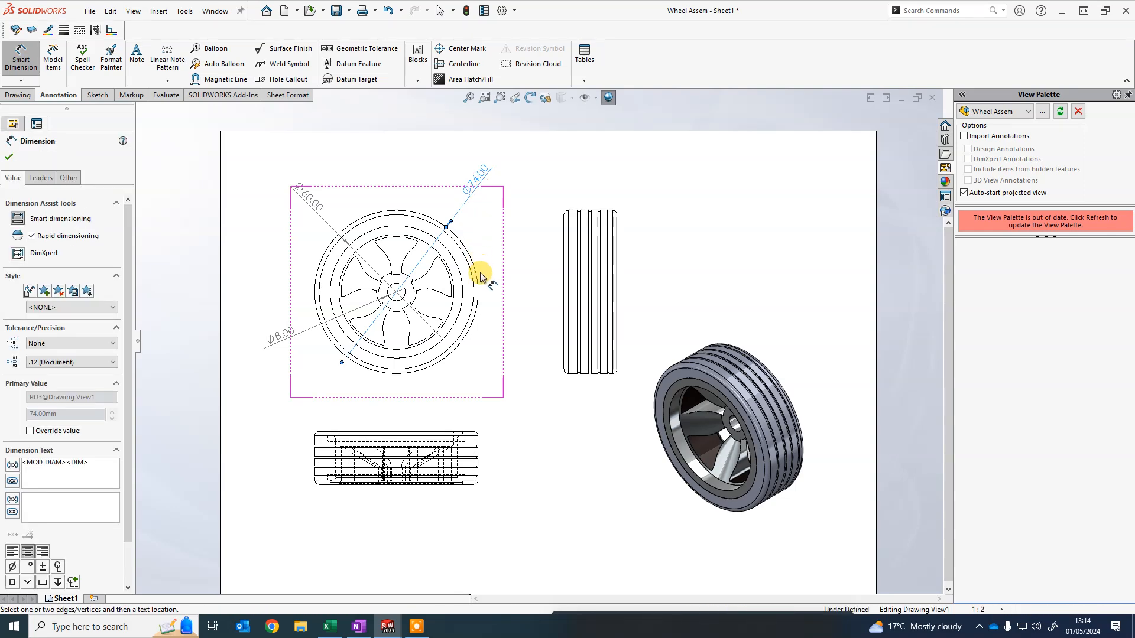
# - Dimension the hub-side width of the right-hand spoke opening between its two inner corners, placing the dimension outside the wheel
pyautogui.scroll(3, 411, 293)
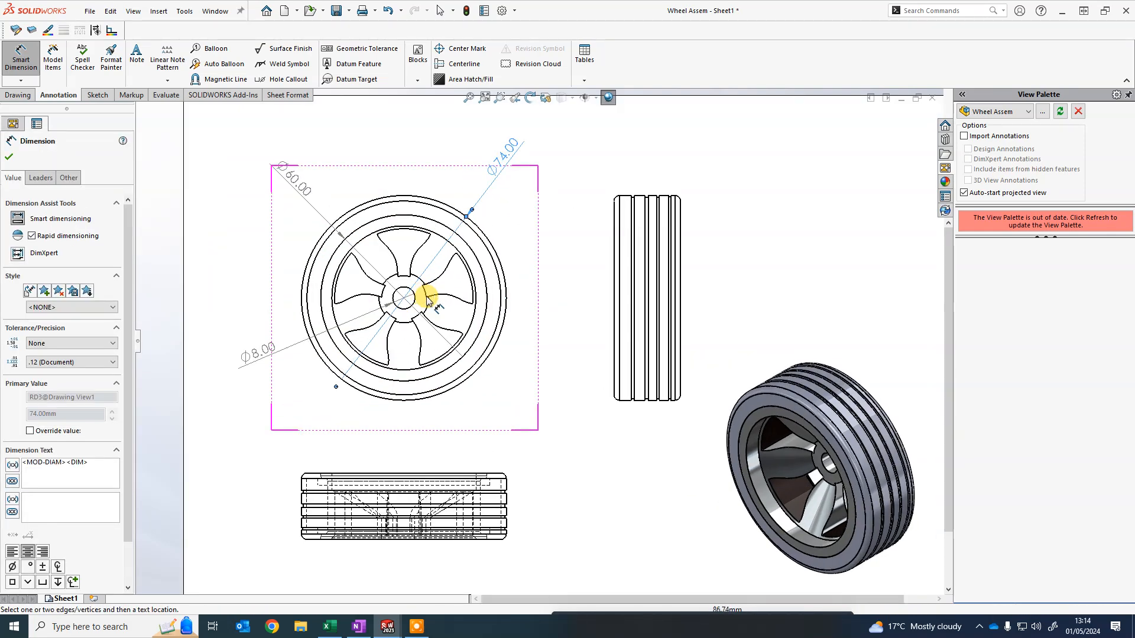
pyautogui.scroll(2, 438, 305)
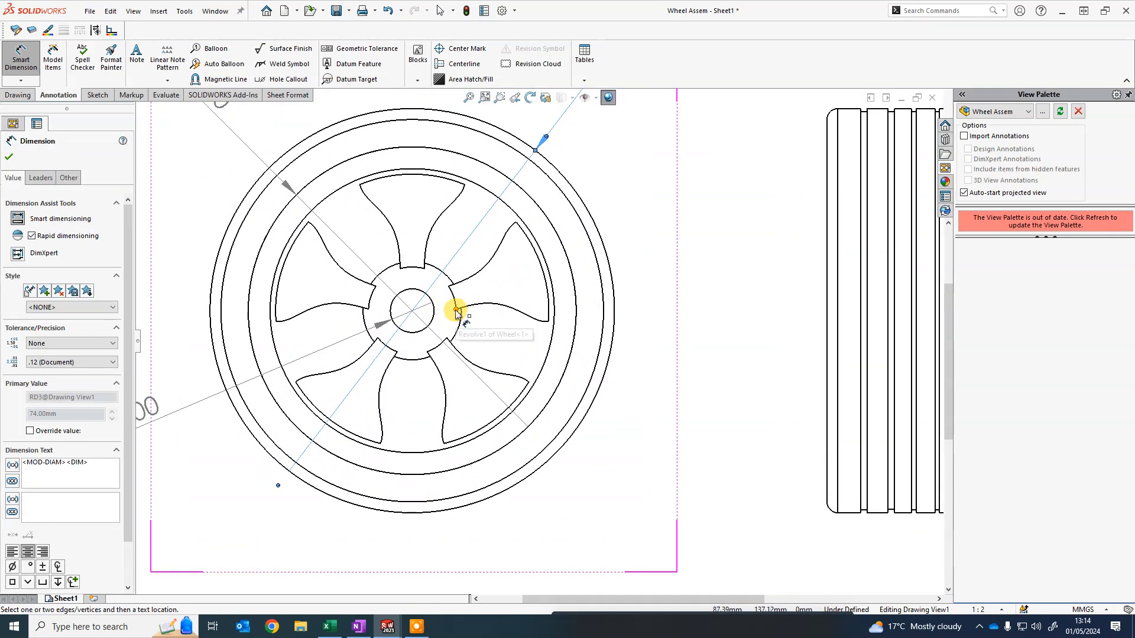
pyautogui.click(457, 311)
pyautogui.click(450, 287)
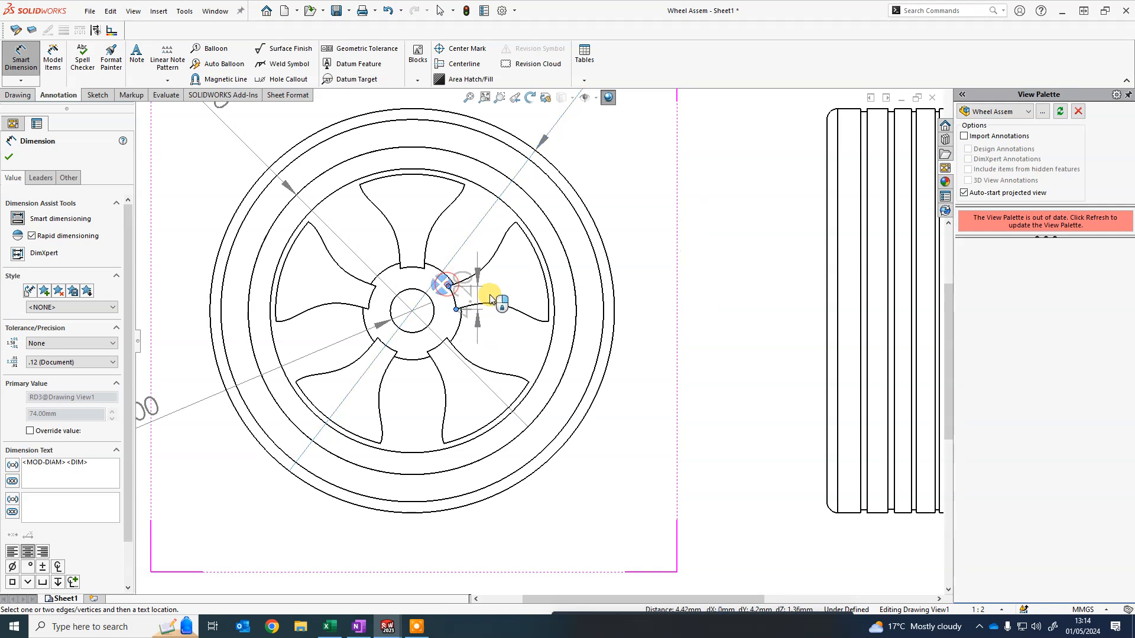
pyautogui.click(718, 213)
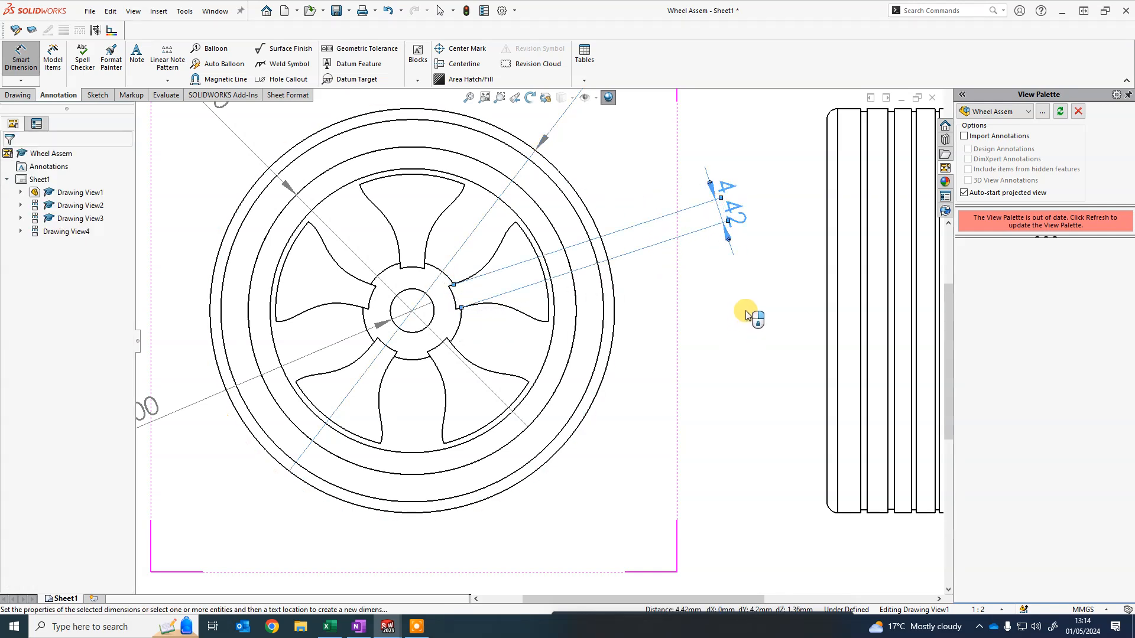
# - Dimension the rim-side width of the right-hand spoke opening between its outer corners, placing it beyond the hub-side width dimension
pyautogui.click(516, 221)
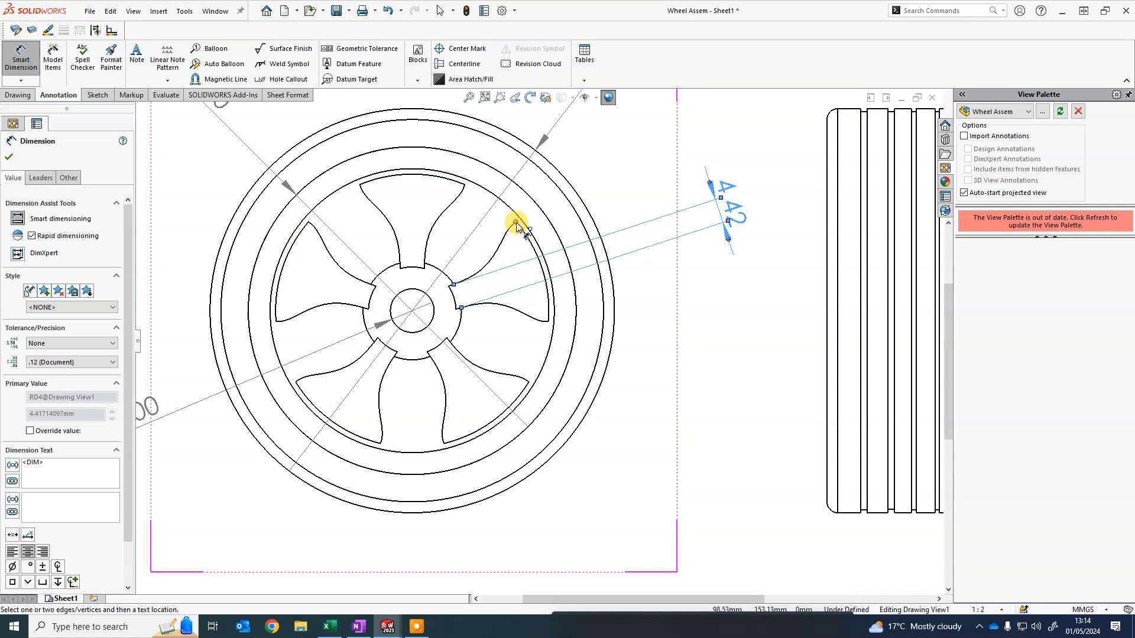
pyautogui.click(548, 324)
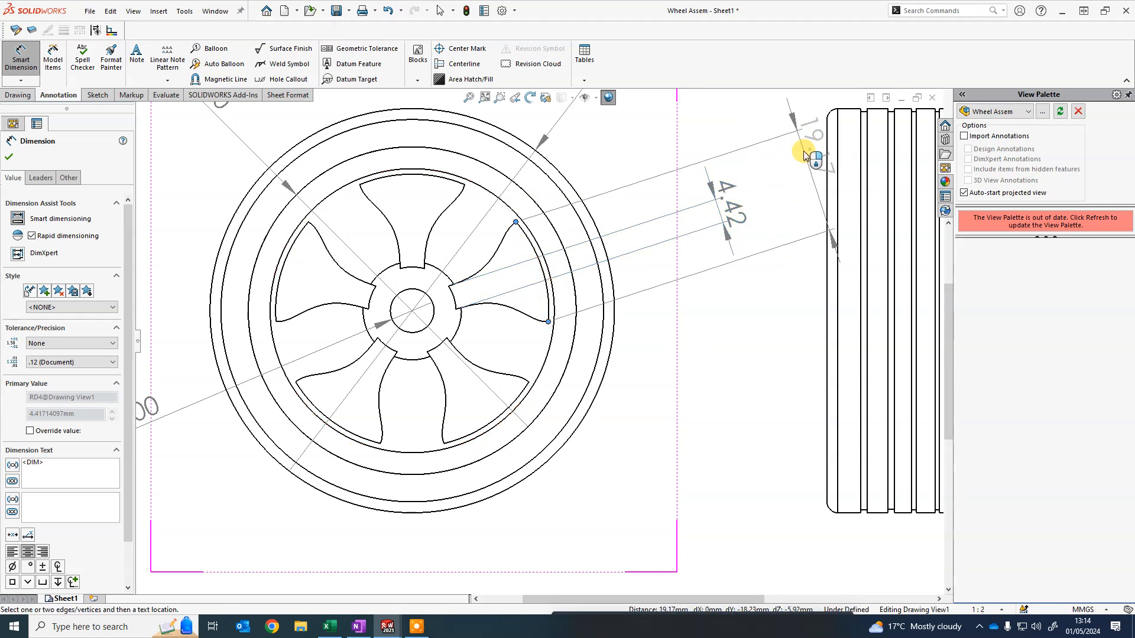
pyautogui.click(790, 203)
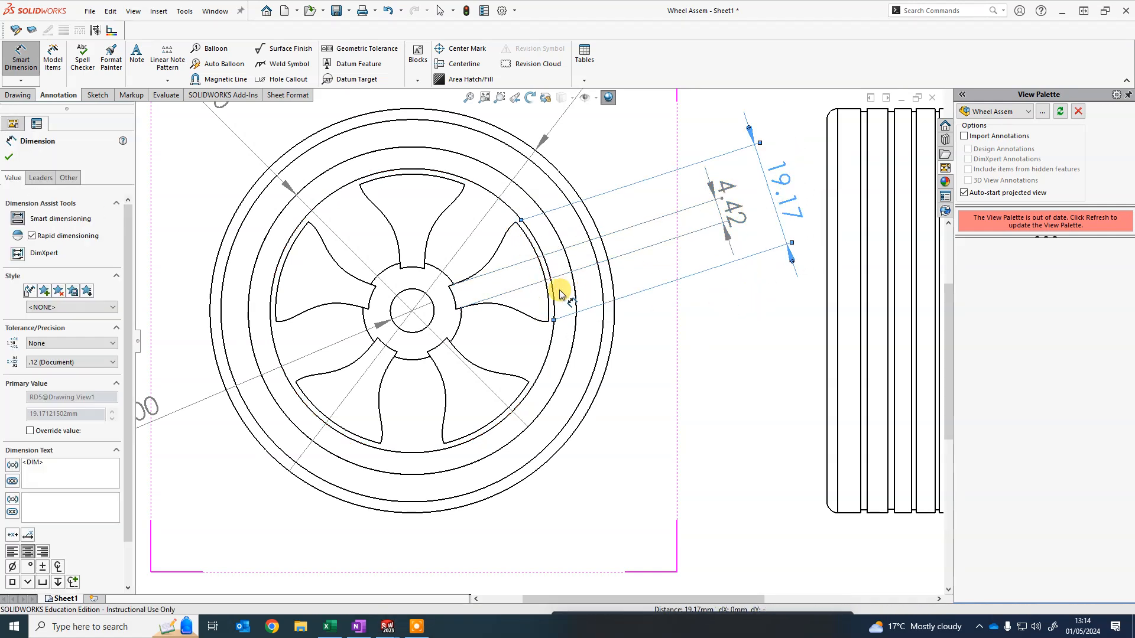
# - Dimension the horizontal distance between the lower hub-side and rim-side corners of the right-hand spoke opening, placing it below the wheel
pyautogui.click(456, 308)
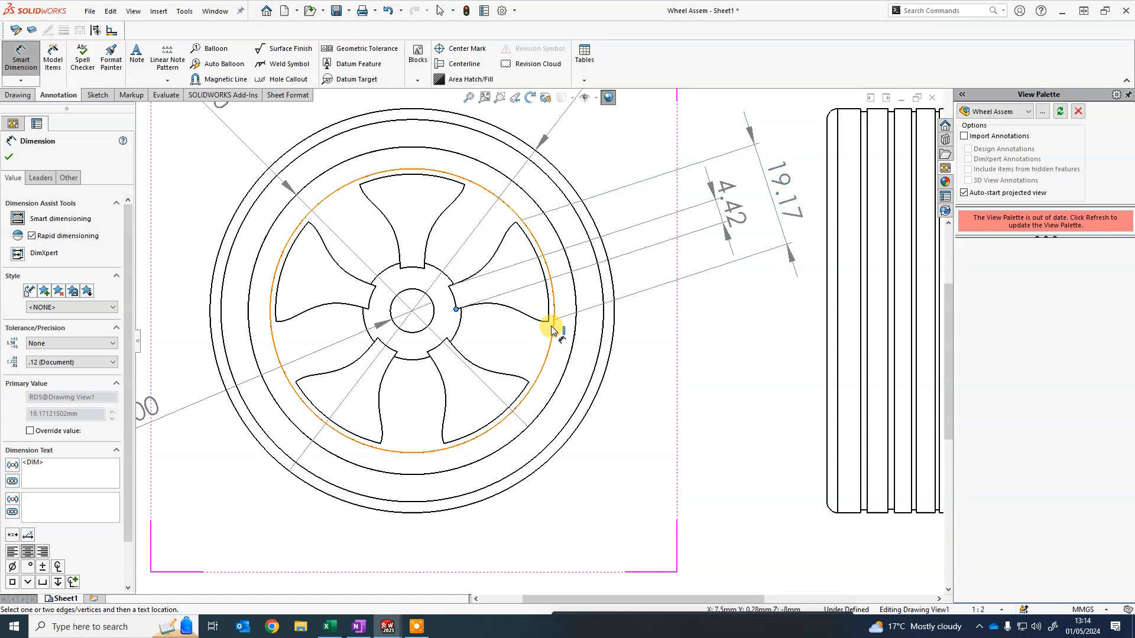
pyautogui.click(549, 321)
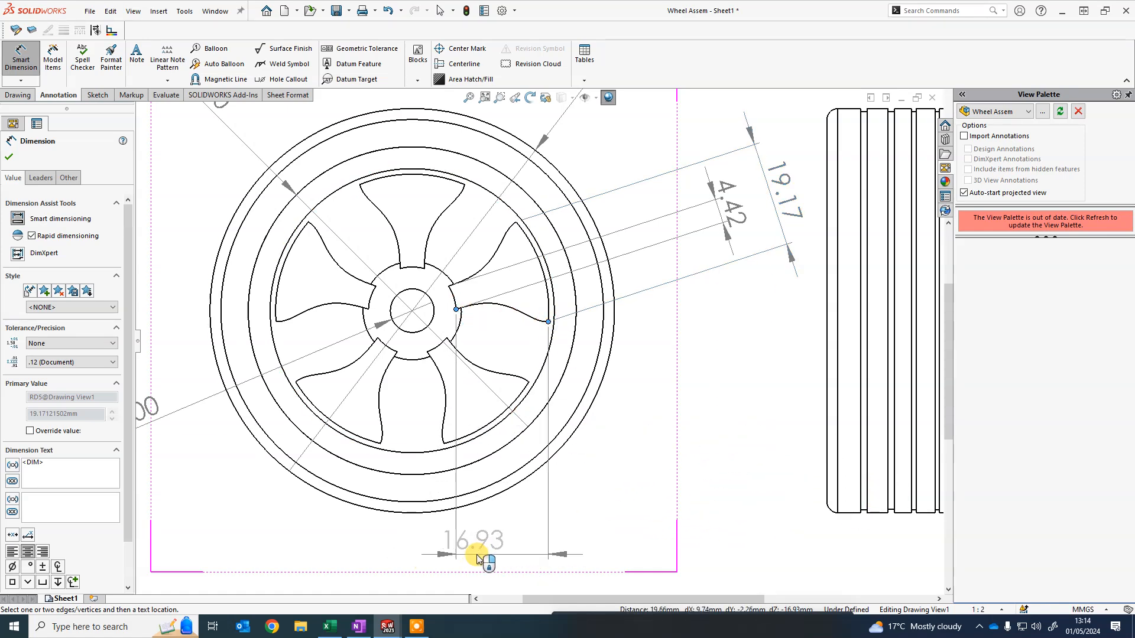
pyautogui.click(508, 556)
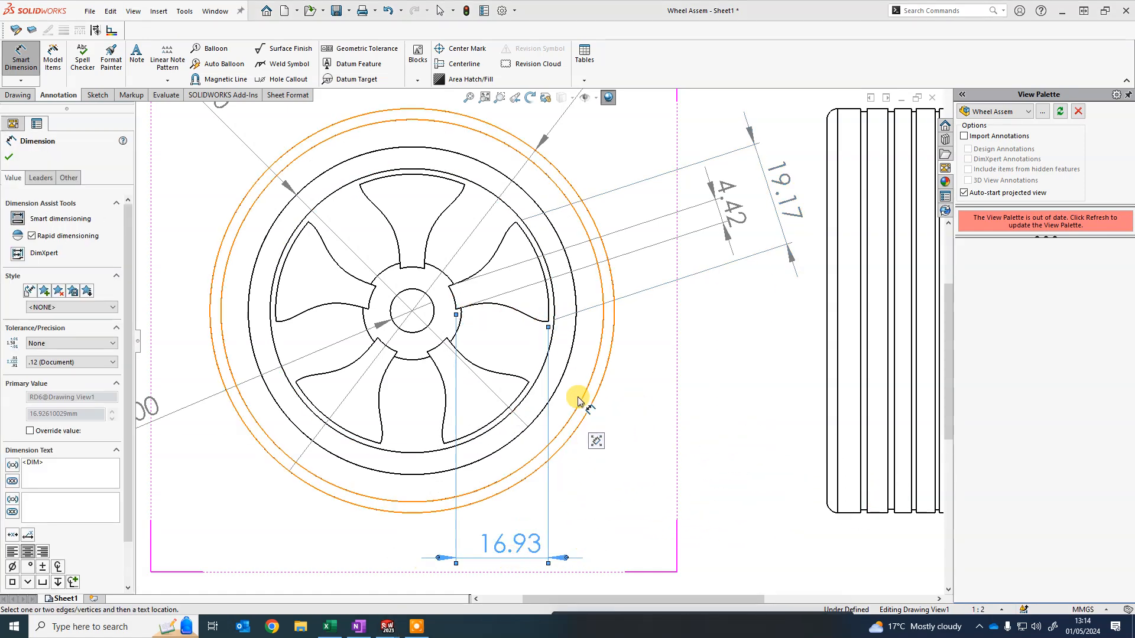
pyautogui.scroll(4, 619, 407)
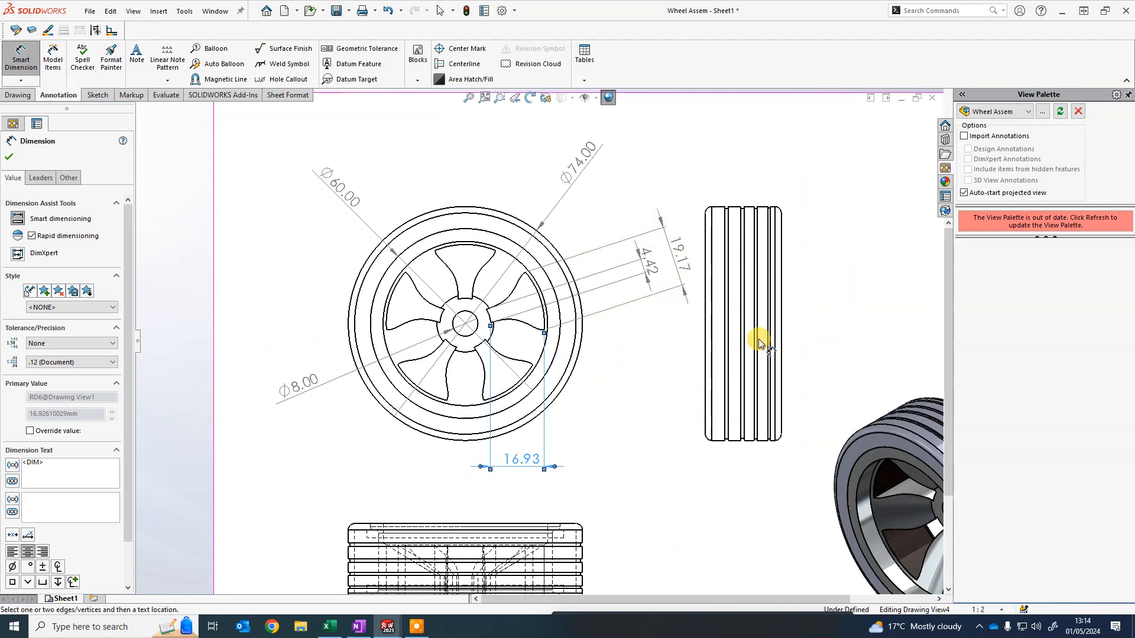
pyautogui.scroll(2, 827, 263)
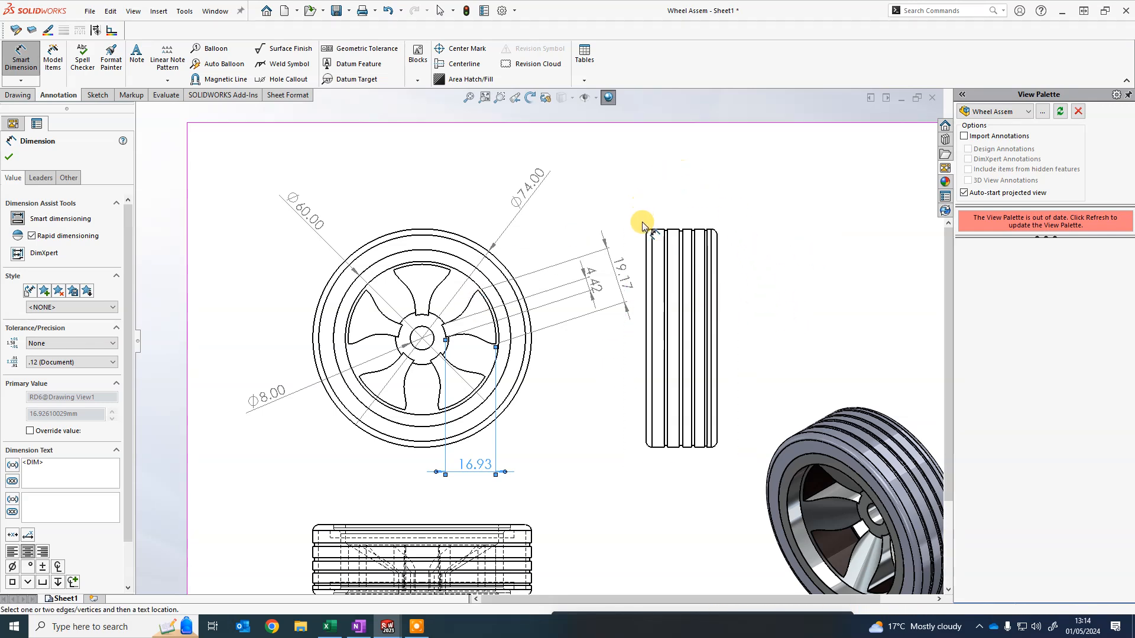
pyautogui.click(647, 244)
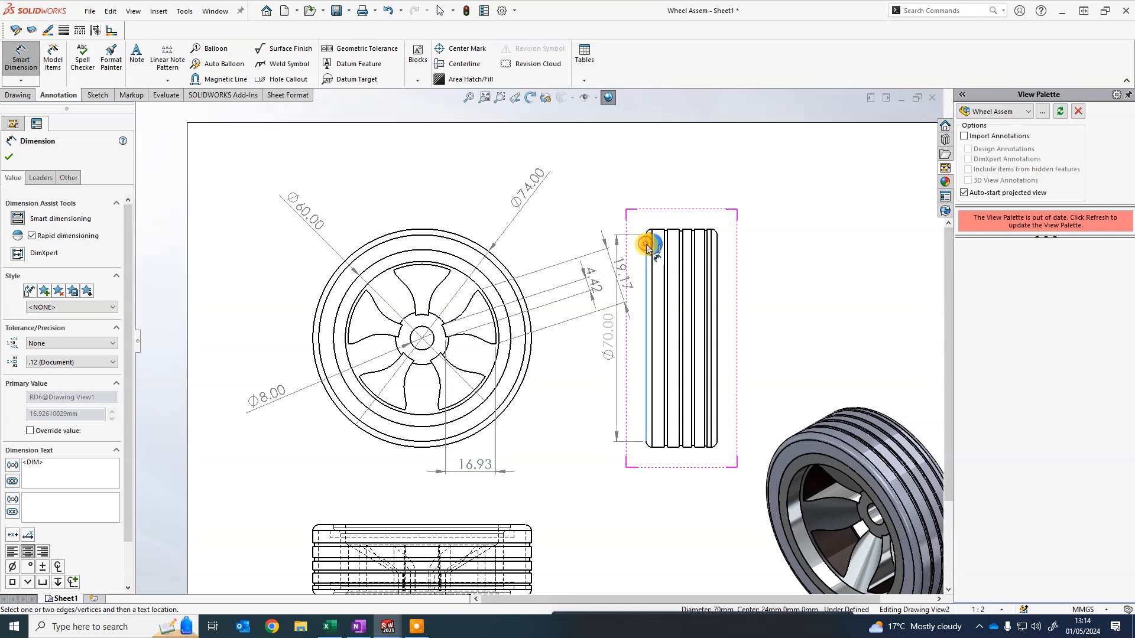
pyautogui.click(718, 261)
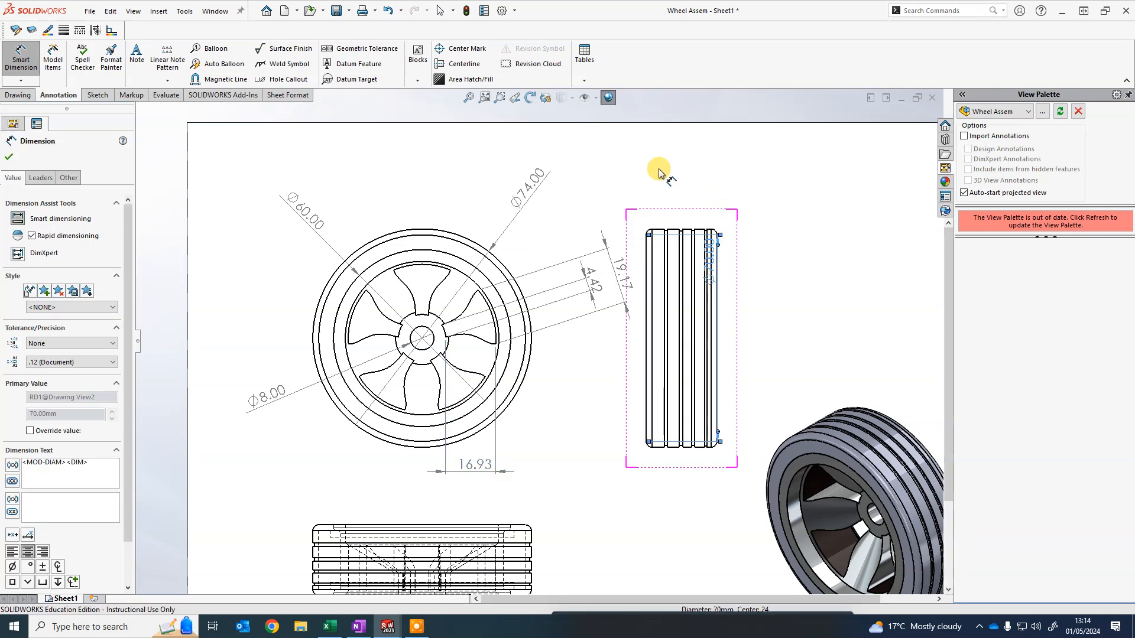
pyautogui.press('Escape')
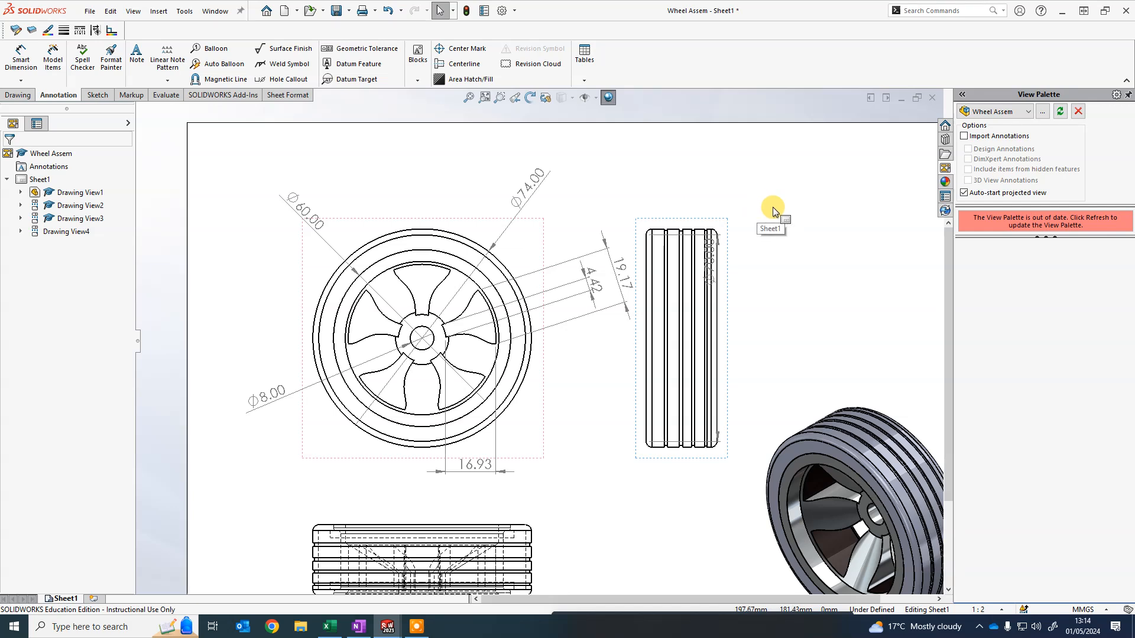
# - Dimension the overall tyre width between the two outer vertical edges of the side view, placing the dimension above the view
pyautogui.click(21, 55)
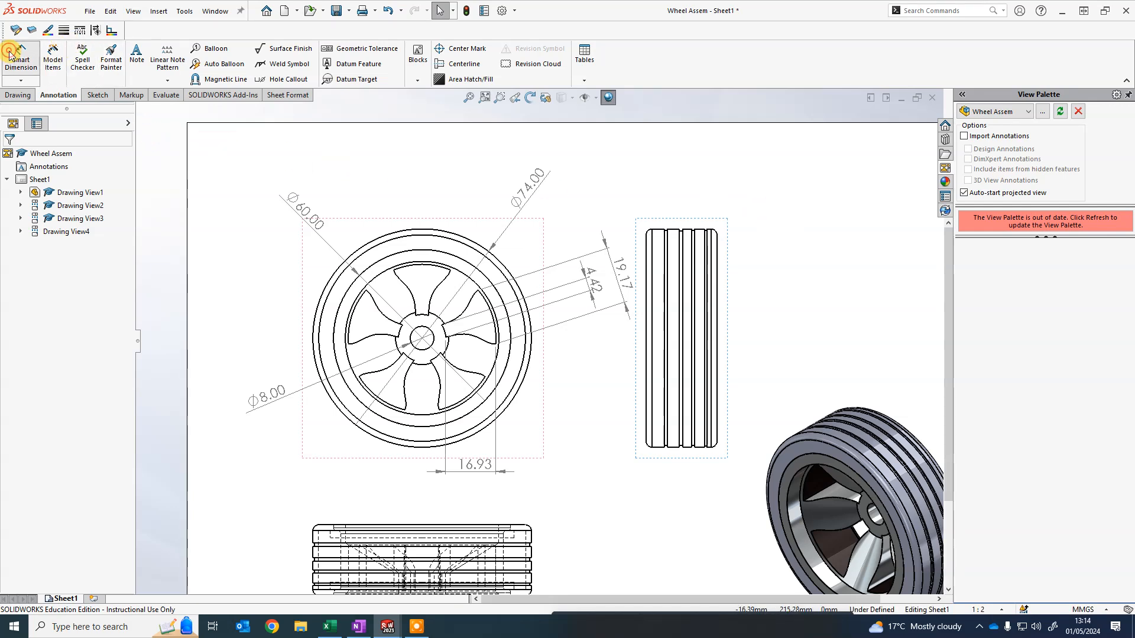
pyautogui.click(650, 251)
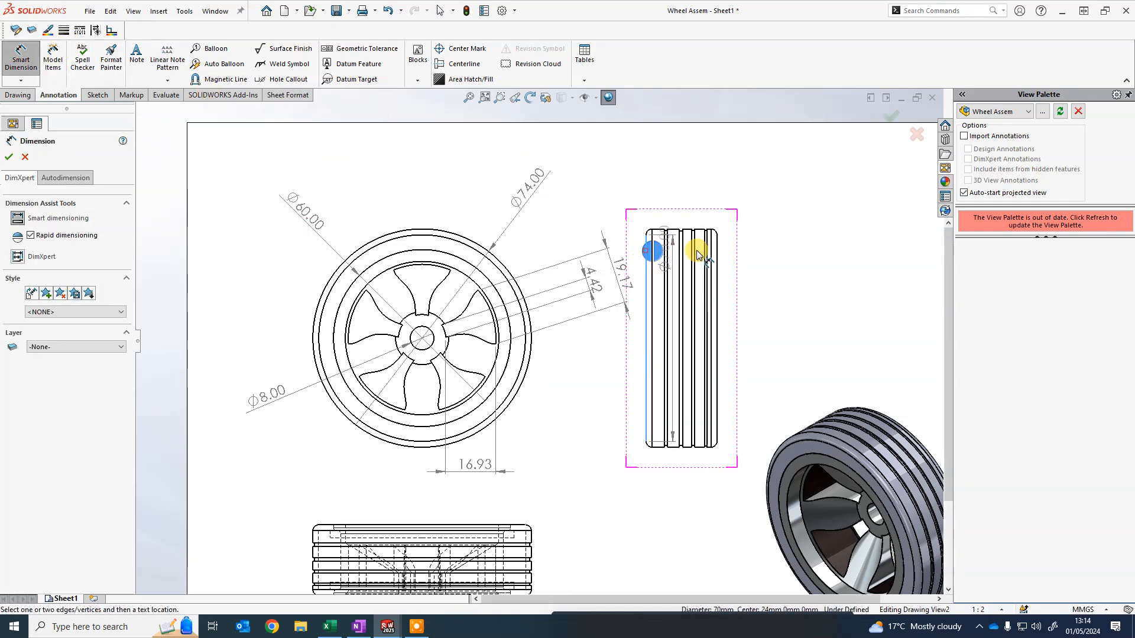
pyautogui.click(717, 255)
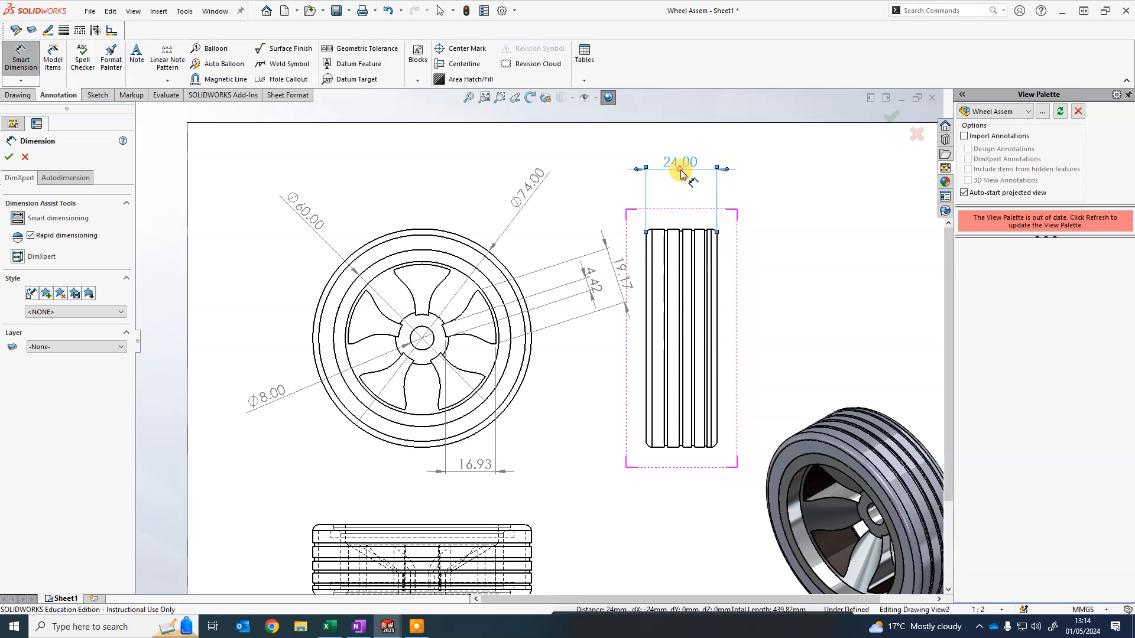
pyautogui.click(681, 173)
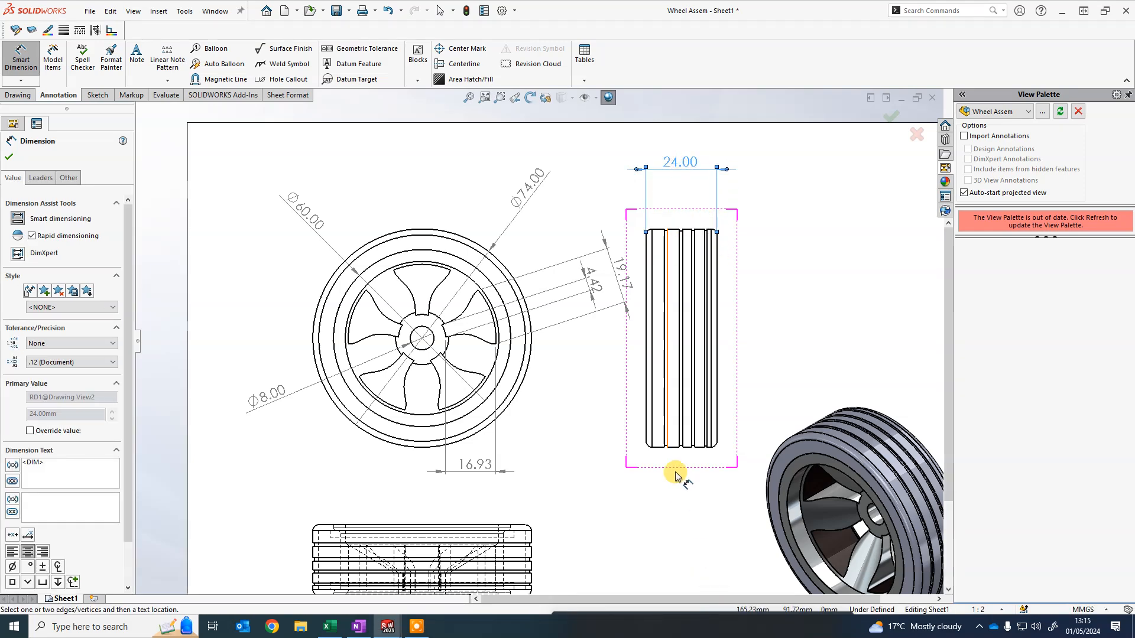
pyautogui.scroll(-2, 674, 467)
pyautogui.click(639, 411)
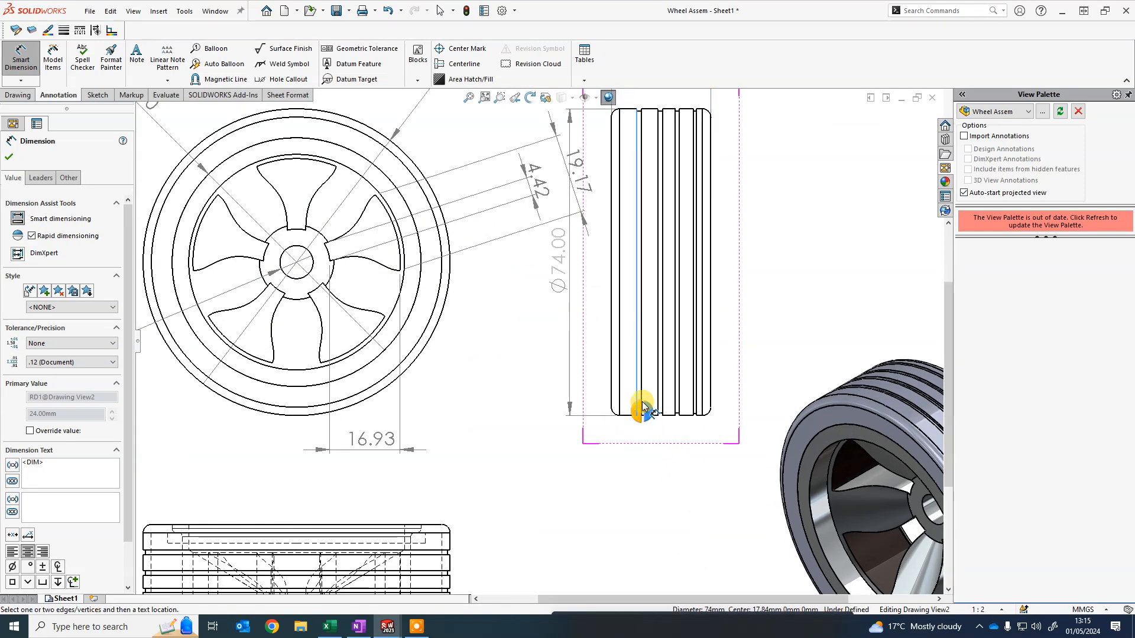
pyautogui.click(642, 390)
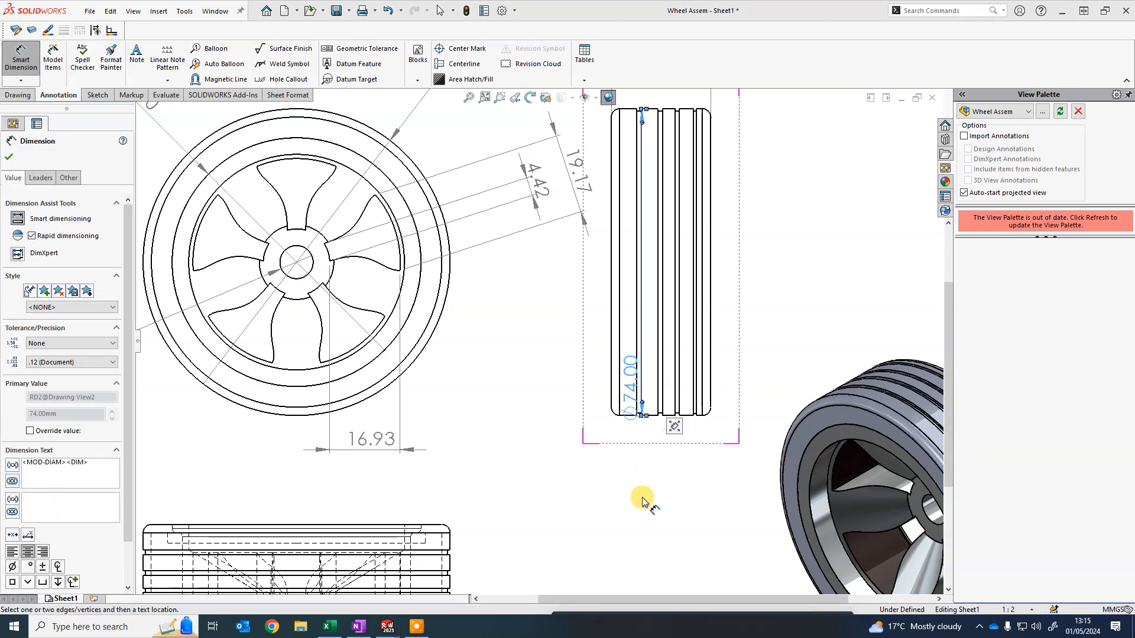
pyautogui.press('Escape')
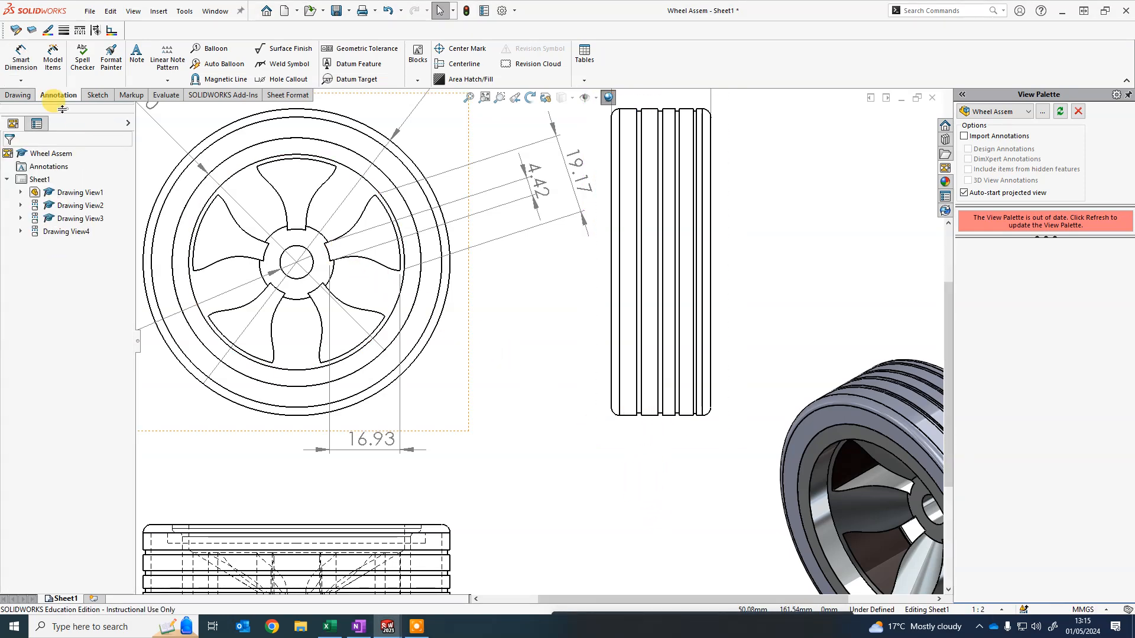
# - Dimension the width of the leftmost tread groove in the side view, placing the dimension below the tyre
pyautogui.click(29, 62)
pyautogui.scroll(-5, 650, 408)
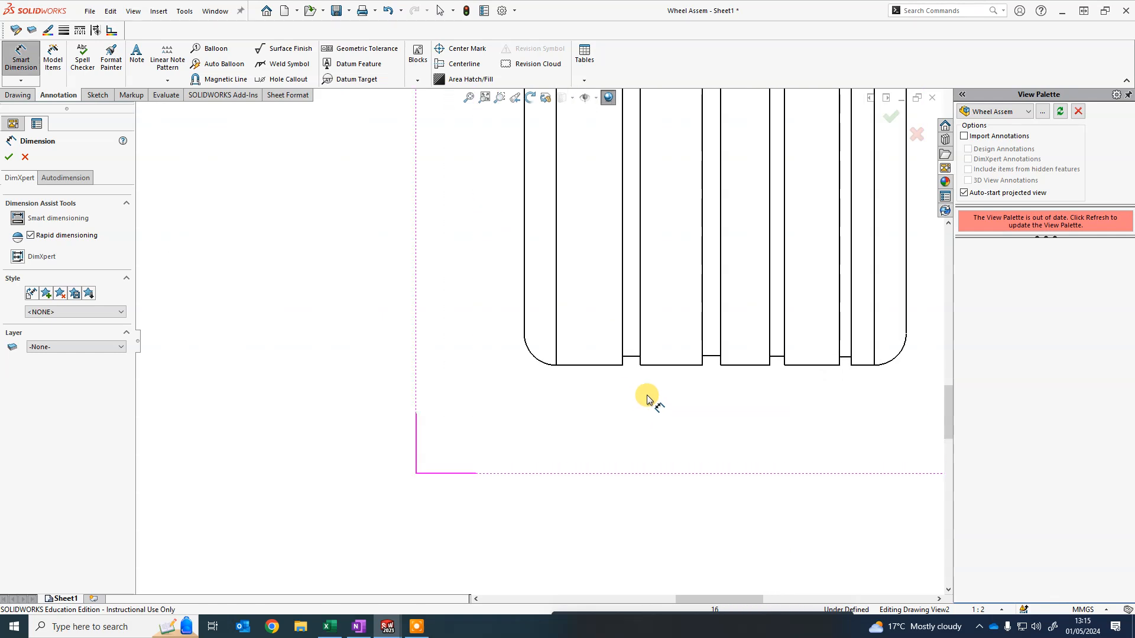
pyautogui.click(622, 362)
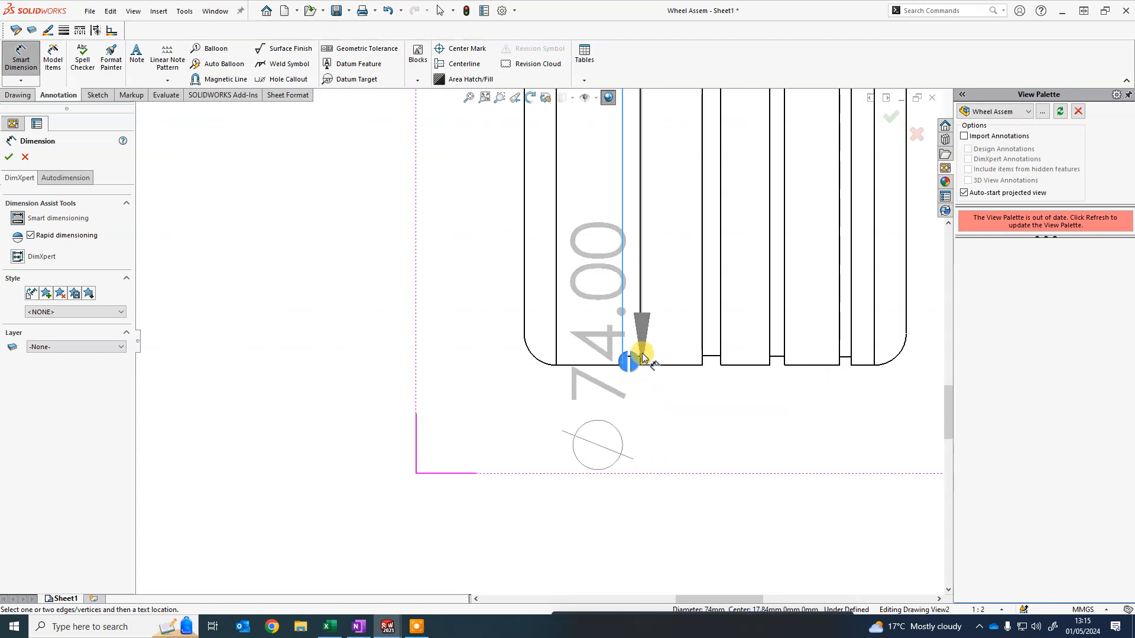
pyautogui.scroll(-3, 644, 344)
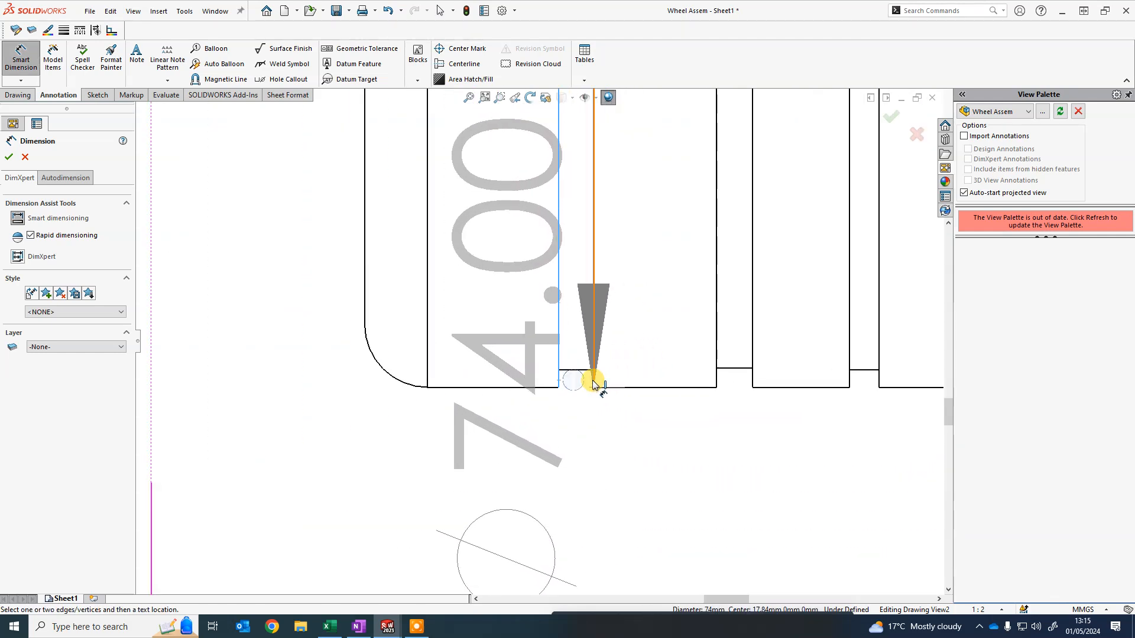
pyautogui.click(594, 383)
pyautogui.scroll(4, 582, 520)
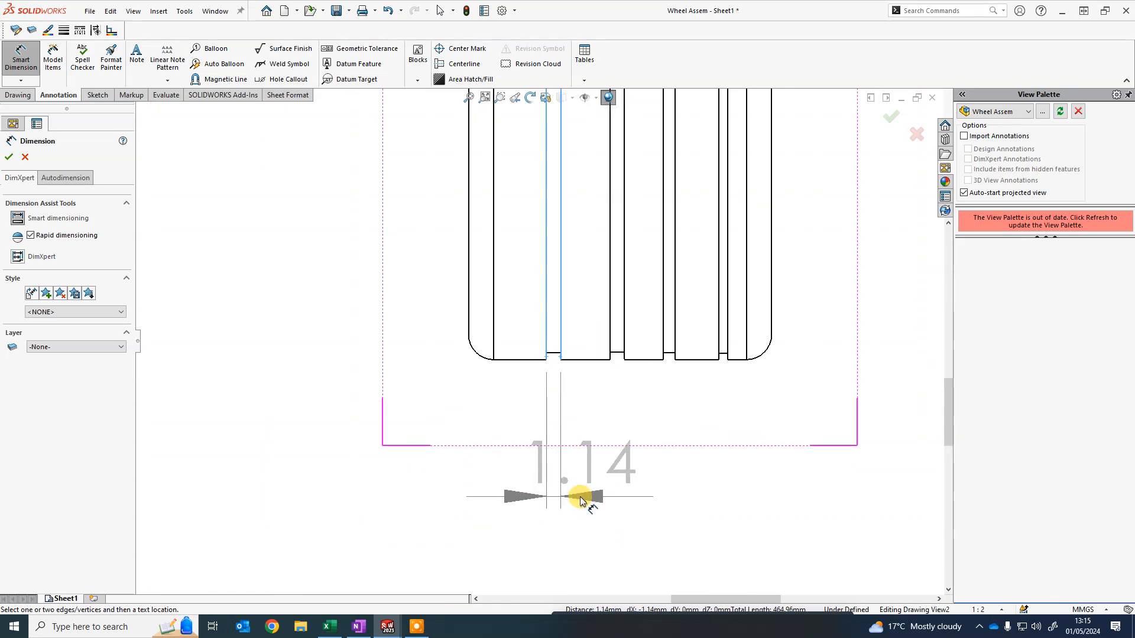
pyautogui.click(582, 496)
pyautogui.press('f')
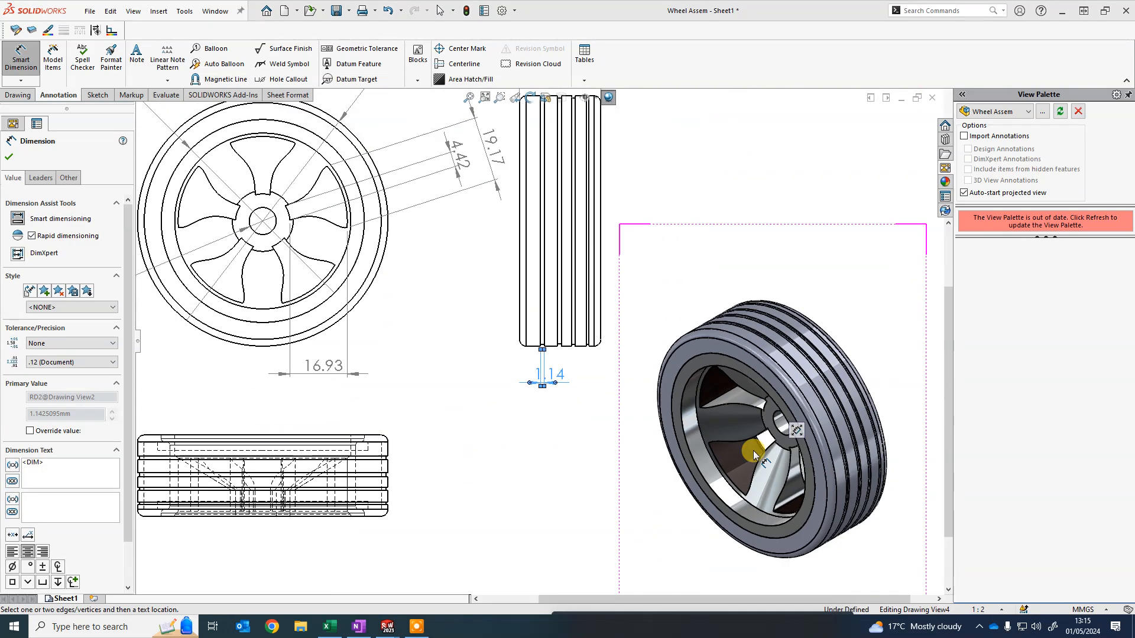
pyautogui.scroll(2, 573, 440)
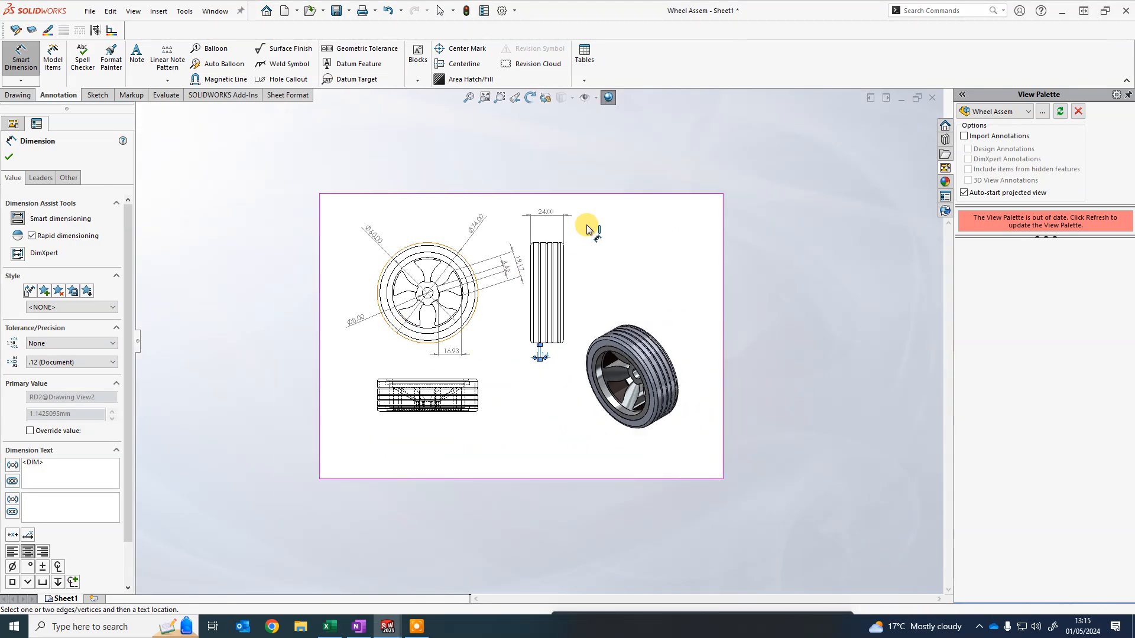
pyautogui.press('Escape')
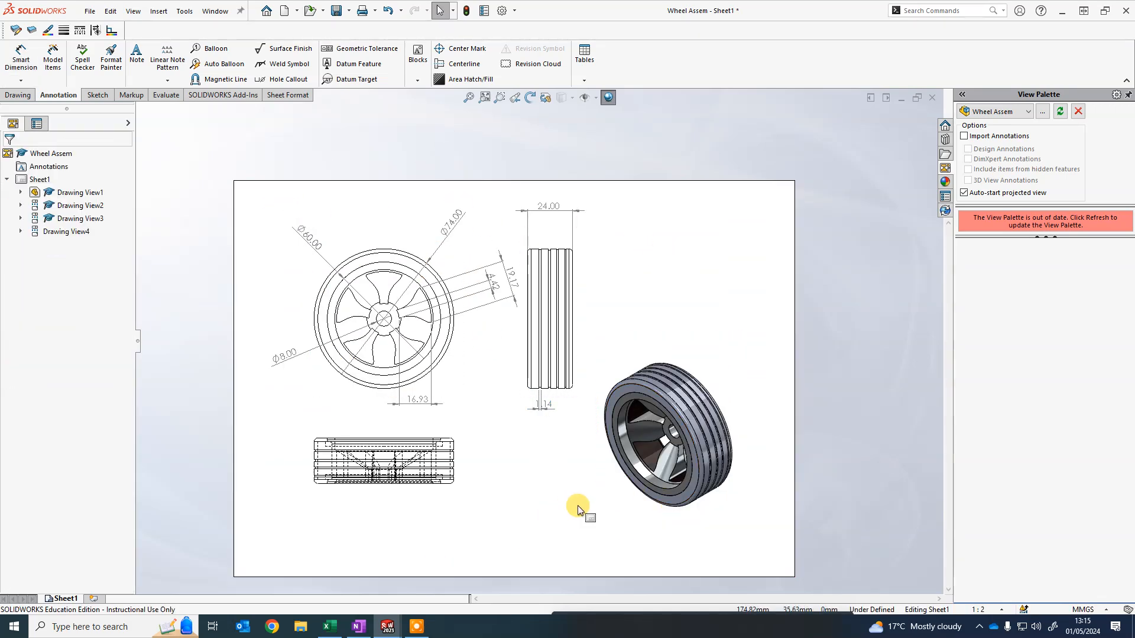
# - Add a note reading "TPU Rubber 3D printed Tyre" with a leader to the shaded view's tyre, and position it within the sheet above the view
pyautogui.click(136, 66)
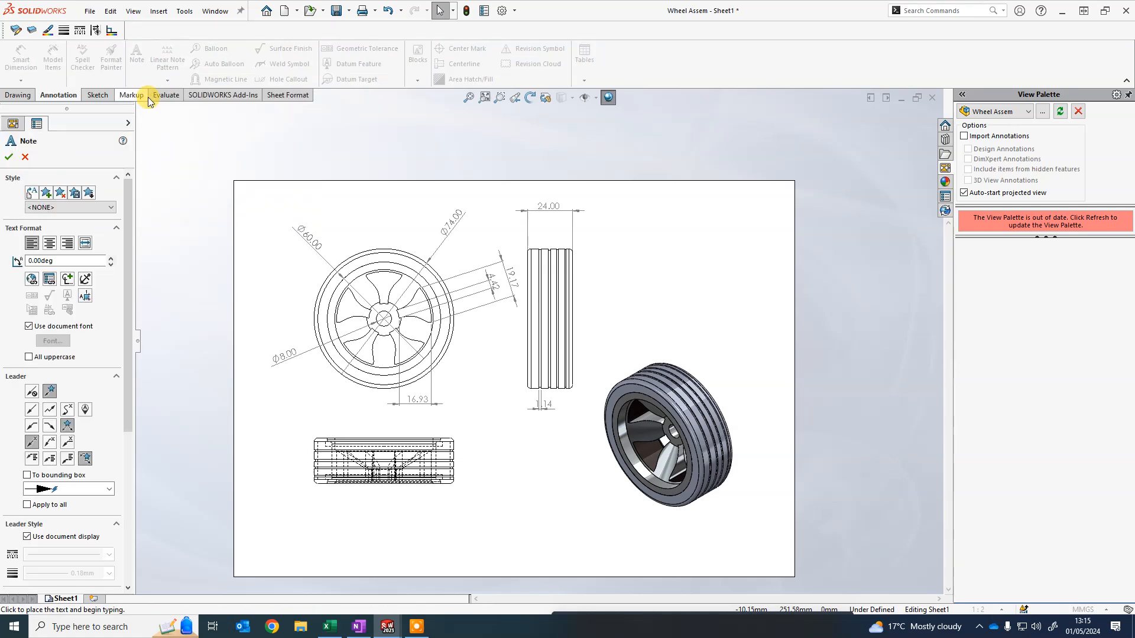
pyautogui.click(50, 387)
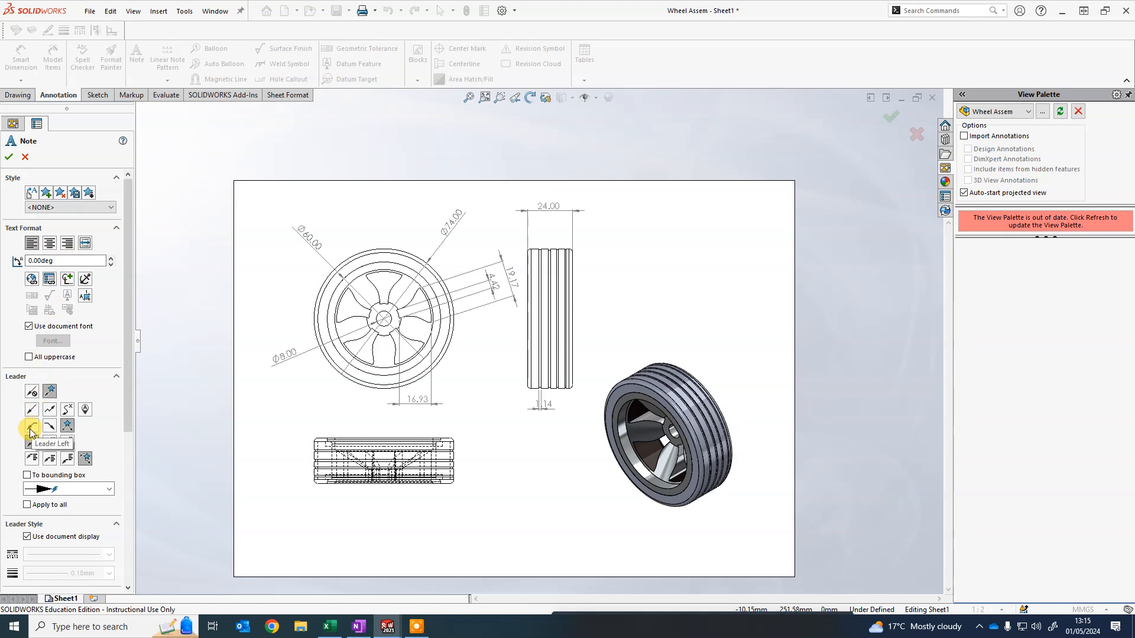
pyautogui.click(30, 427)
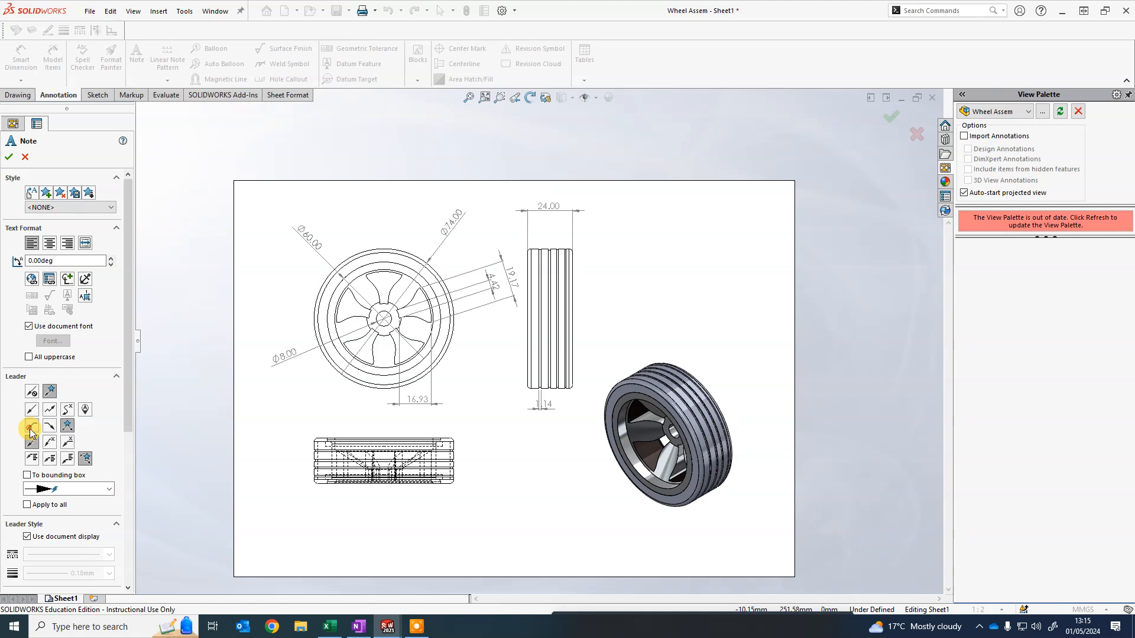
pyautogui.click(662, 370)
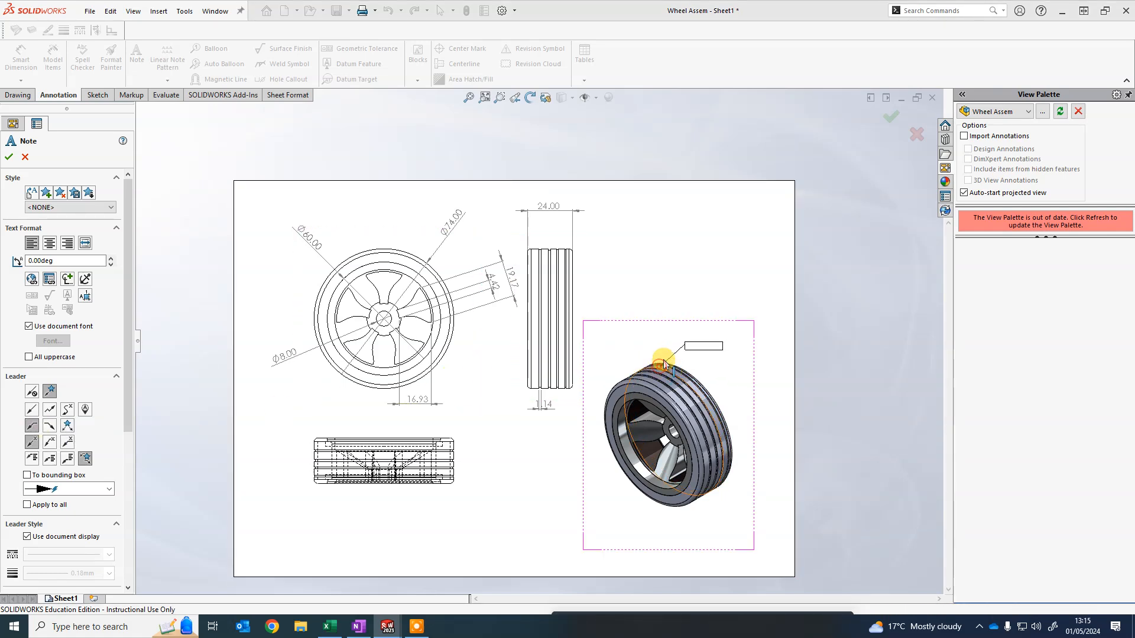
pyautogui.click(693, 300)
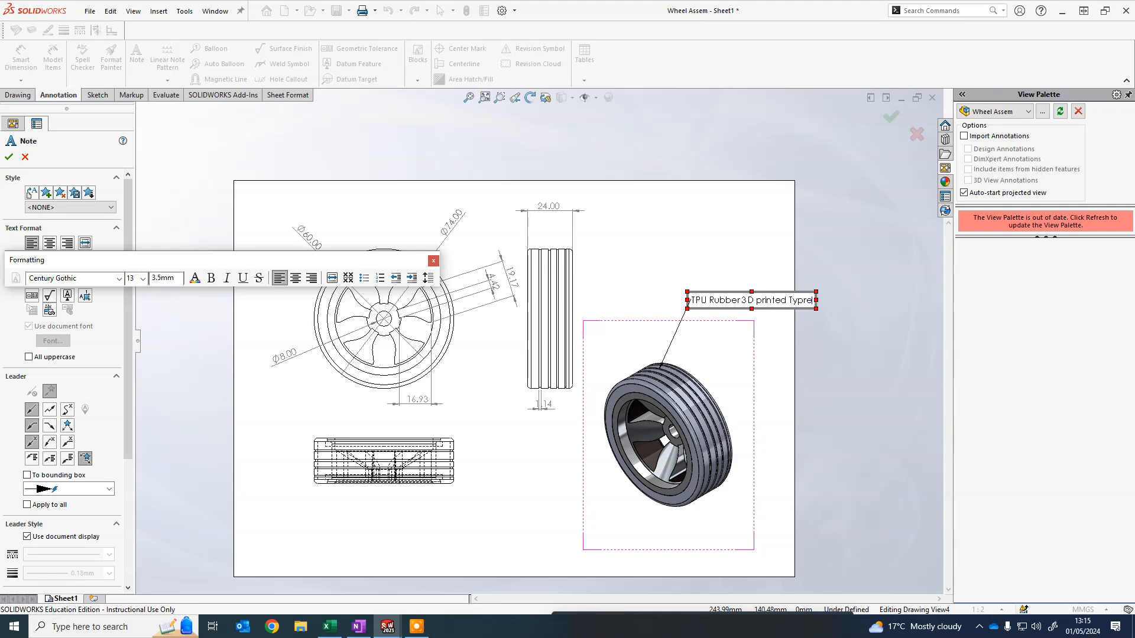
pyautogui.press('Return')
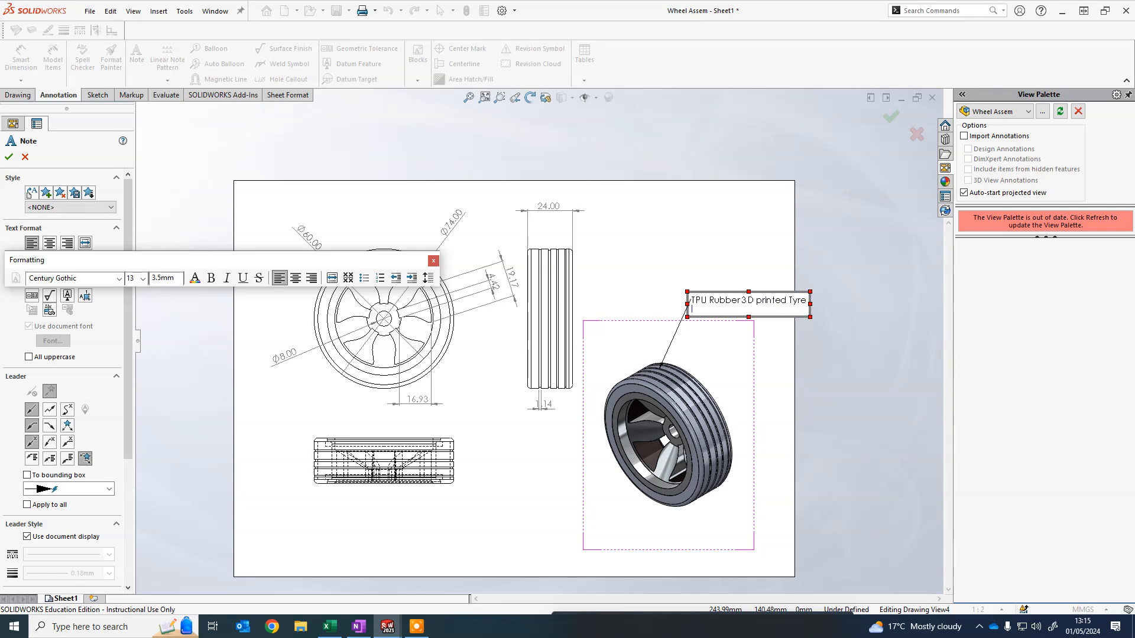
pyautogui.click(8, 157)
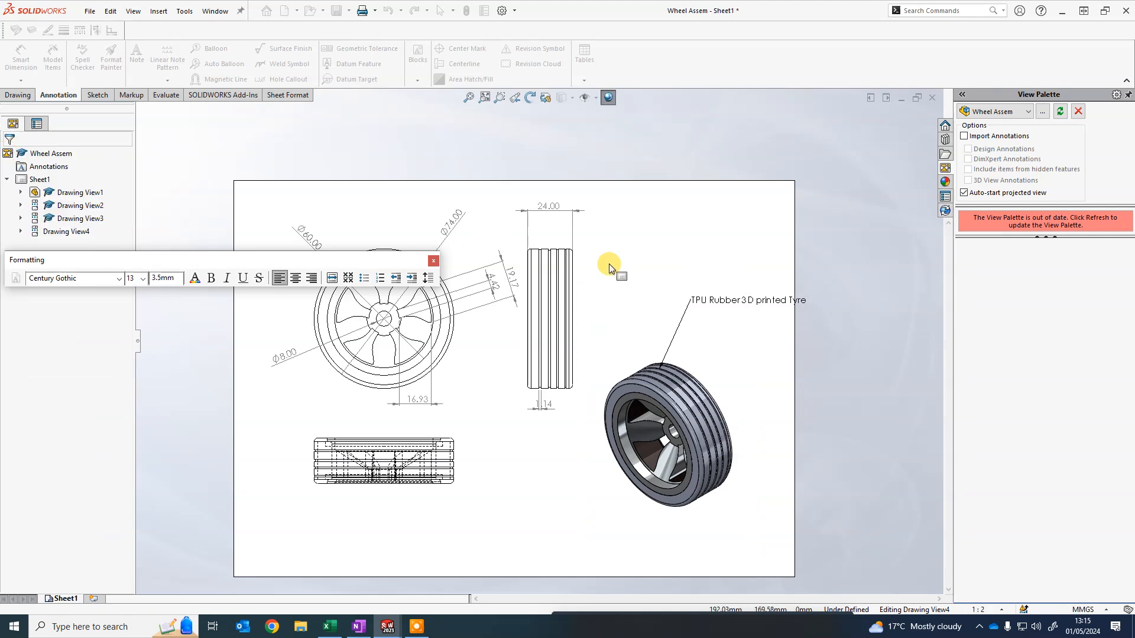
pyautogui.moveTo(686, 299); pyautogui.dragTo(615, 304)
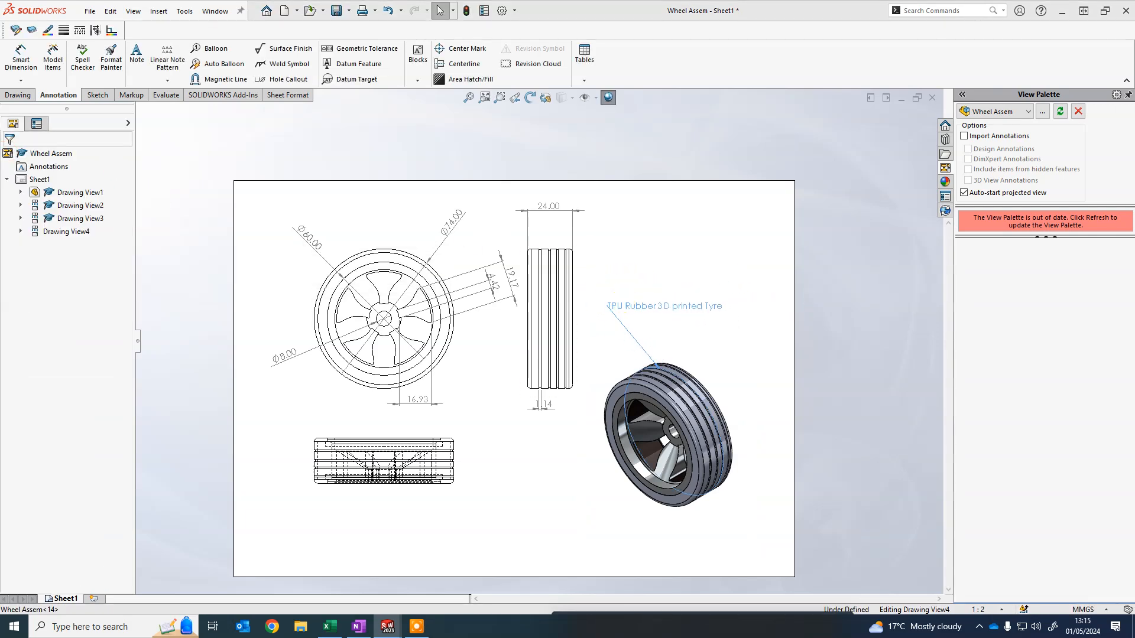
# - Add a note reading "3D PRINTED PLA WHEEL" below the shaded view, with its leader attached to the wheel rim
pyautogui.click(136, 56)
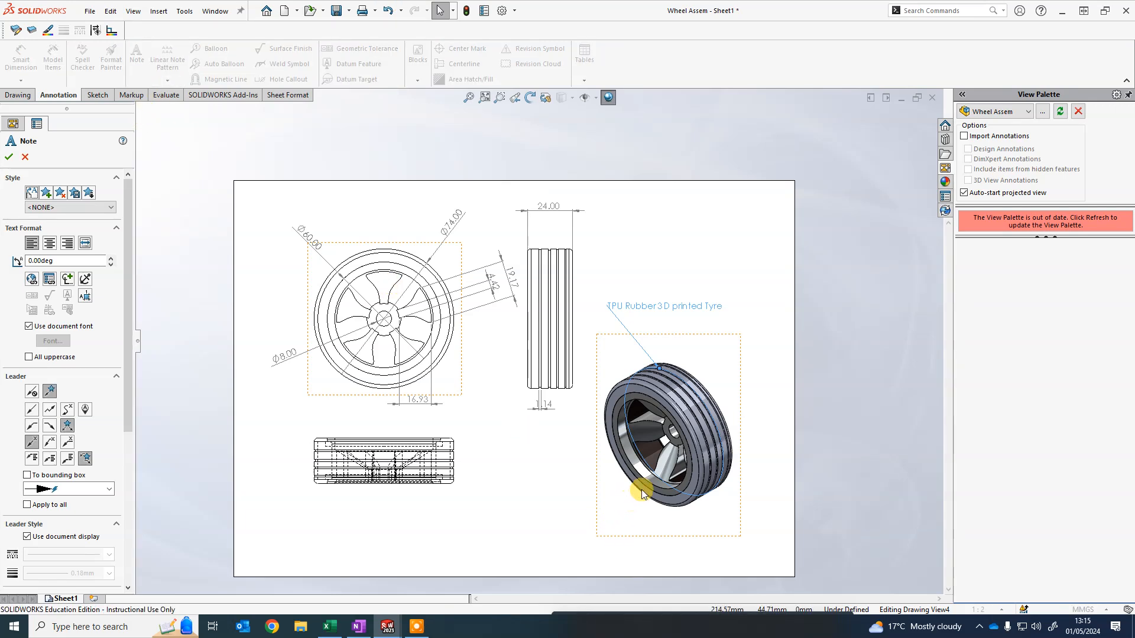
pyautogui.click(643, 464)
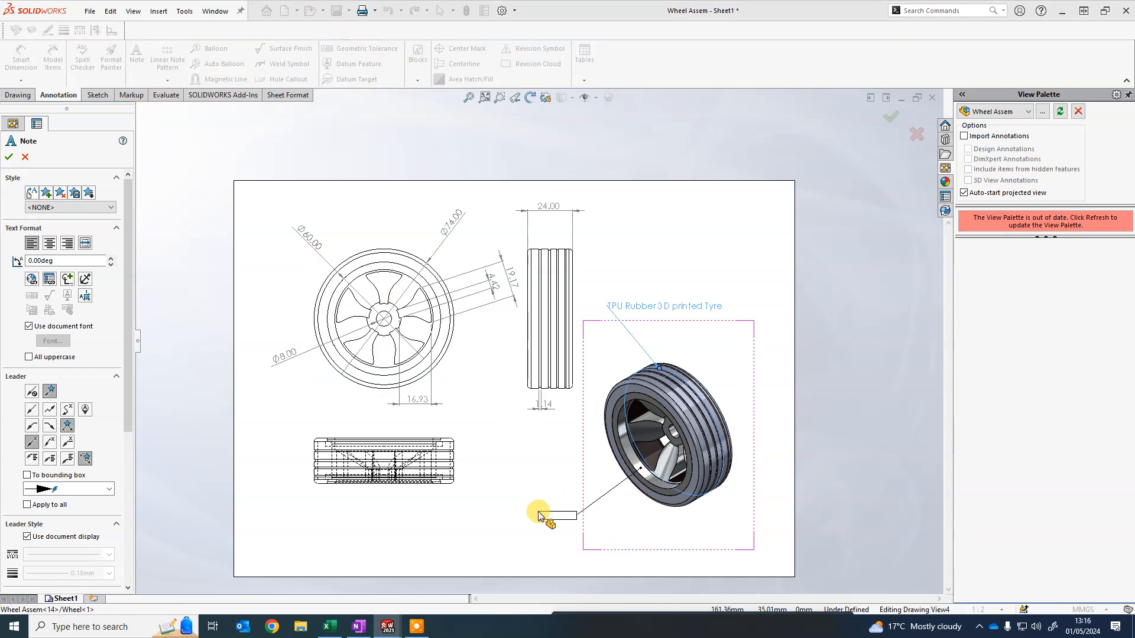
pyautogui.click(505, 521)
pyautogui.write('3D Pr')
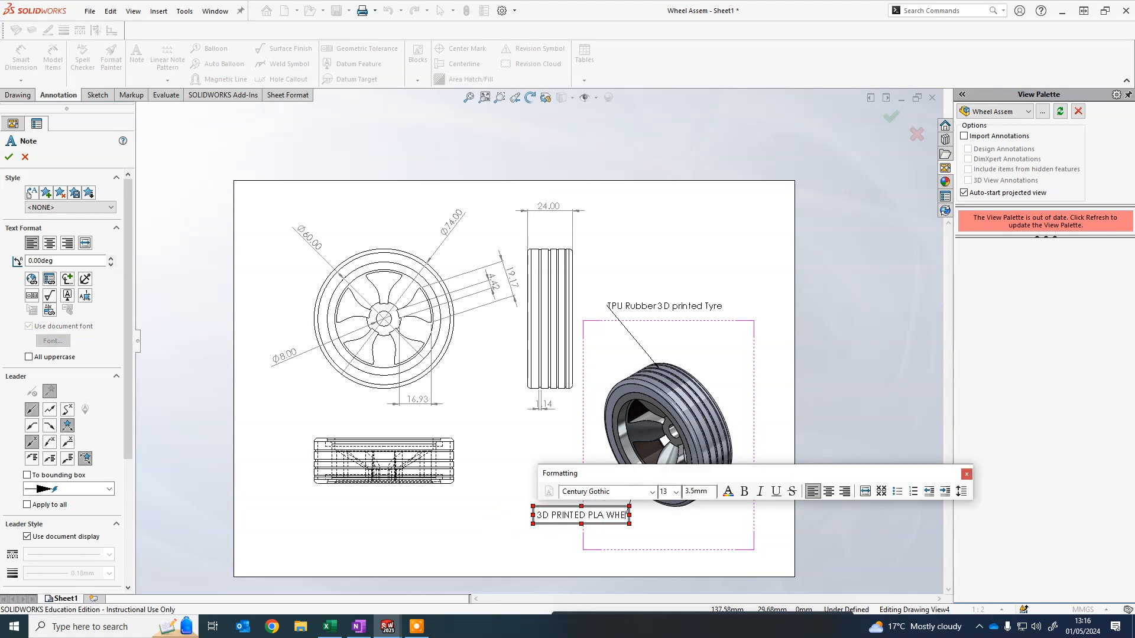
pyautogui.click(771, 390)
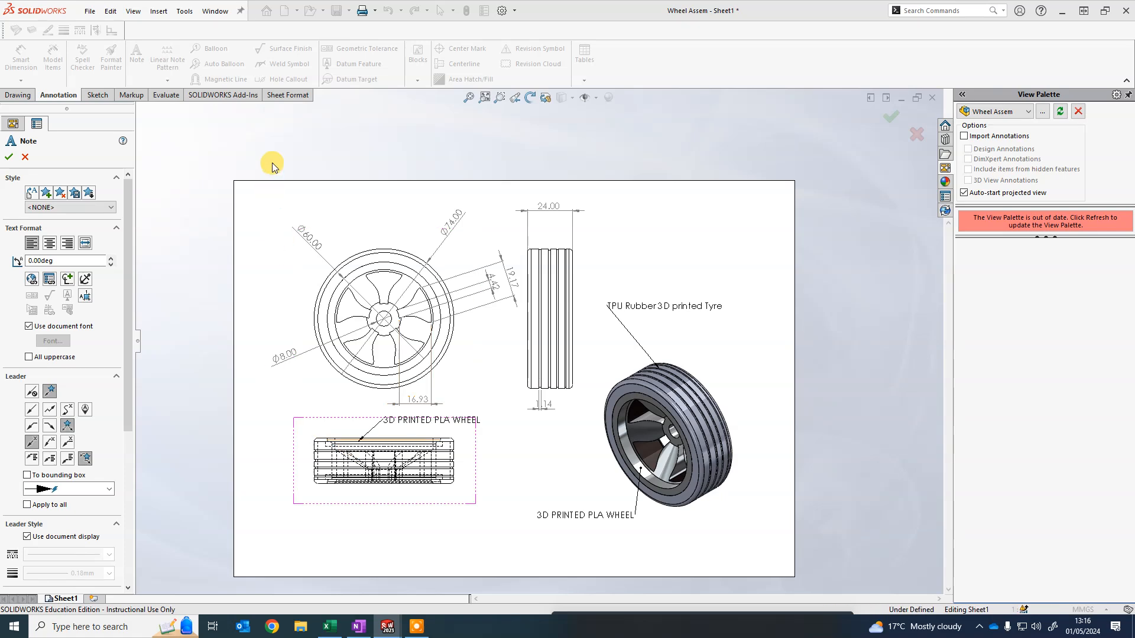
pyautogui.click(7, 158)
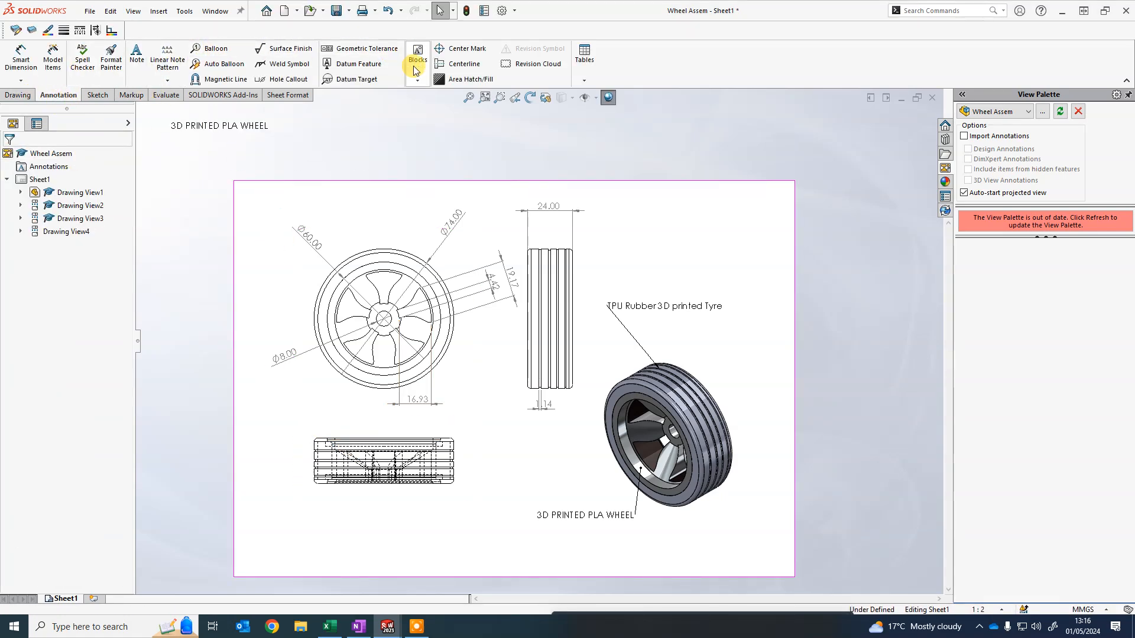
# - Add a note without a leader reading "TOP VIEW" below the lower view of the wheel
pyautogui.click(138, 57)
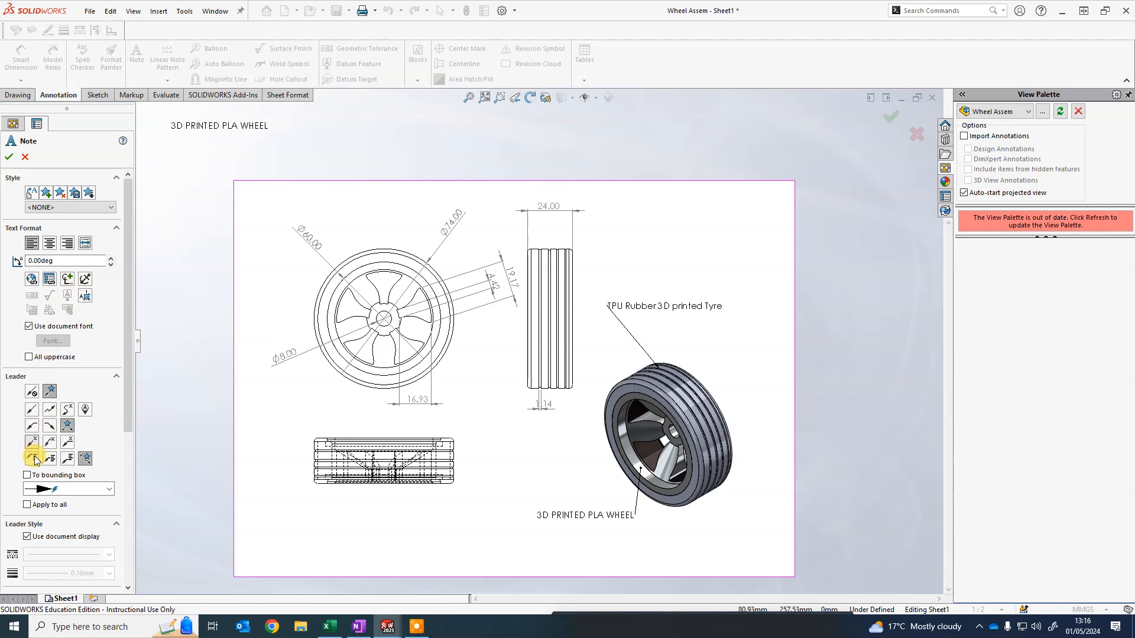
pyautogui.click(31, 391)
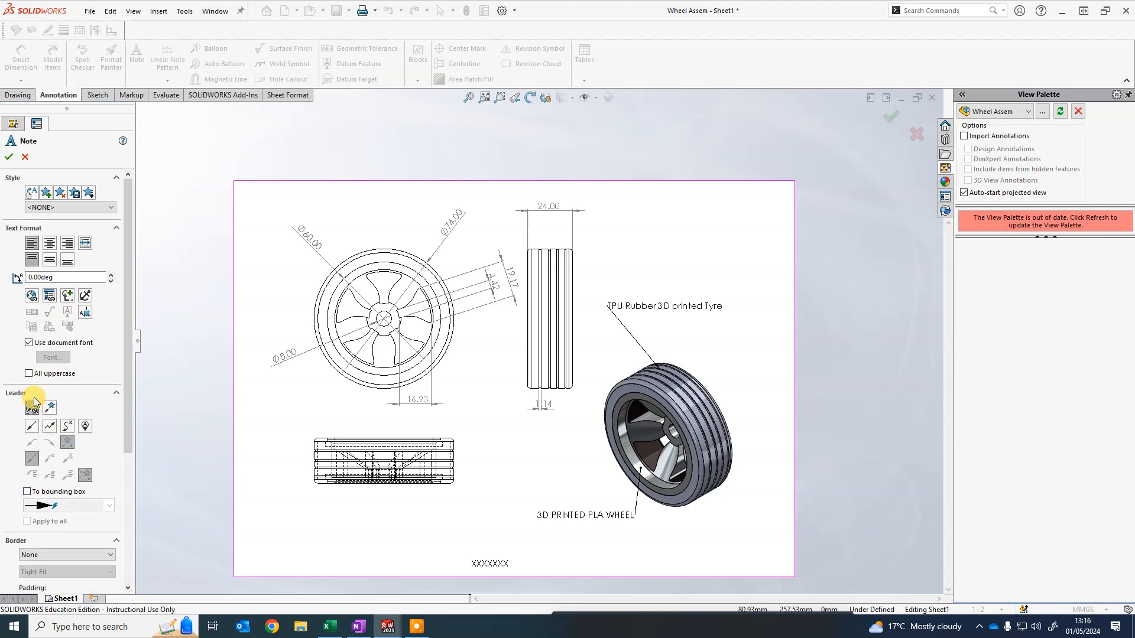
pyautogui.click(372, 528)
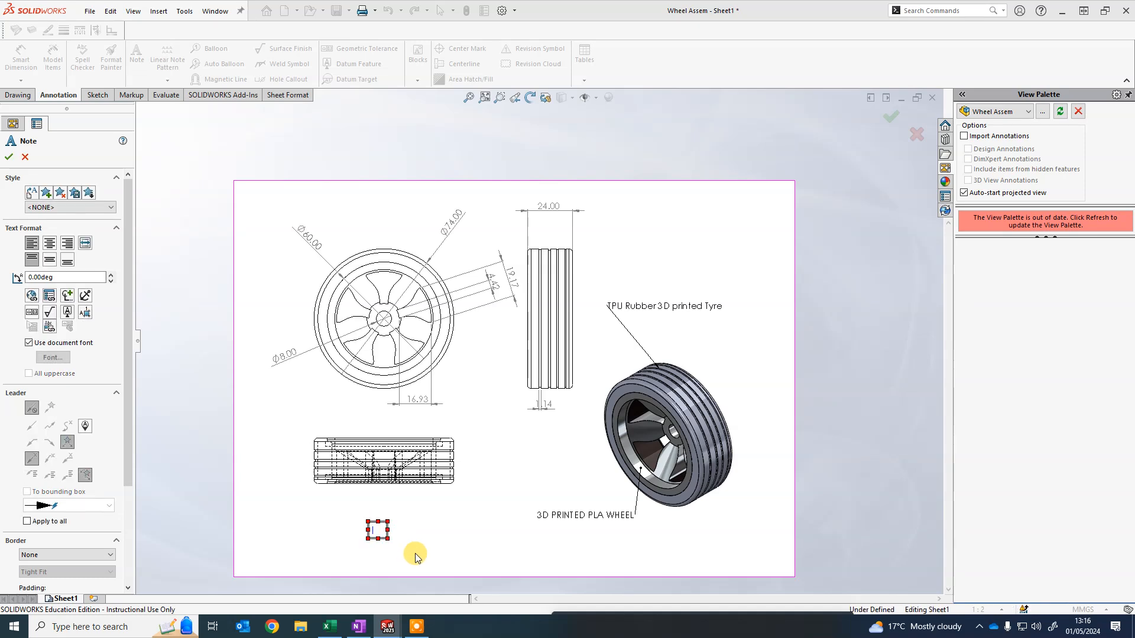
pyautogui.write('S')
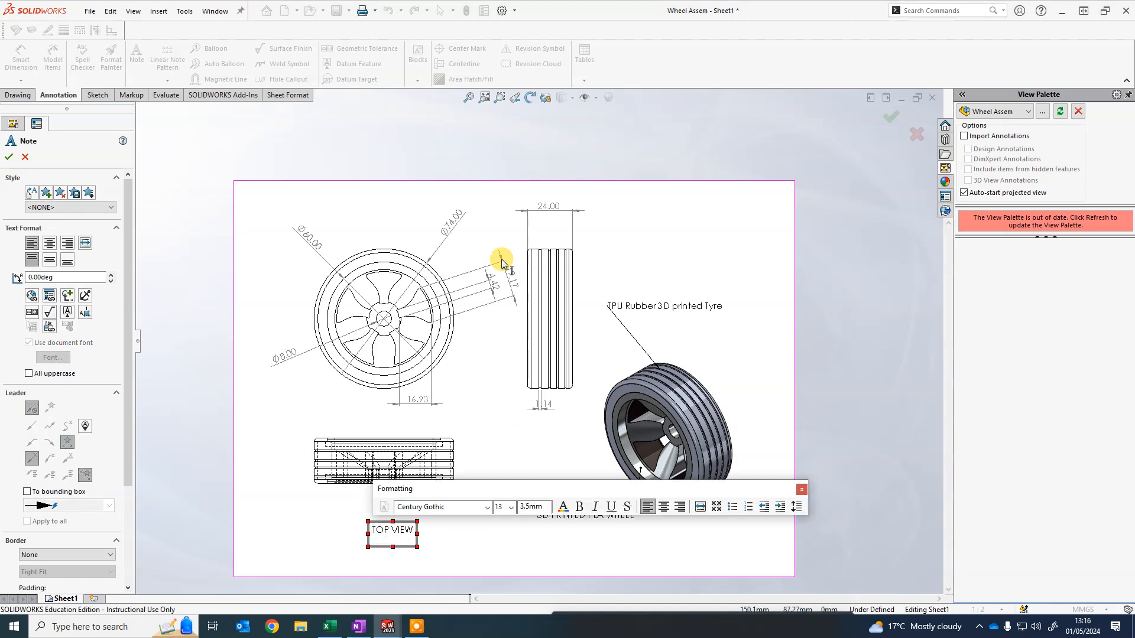
# - Add a "FRONT VIEW" note above the front view of the wheel
pyautogui.click(378, 209)
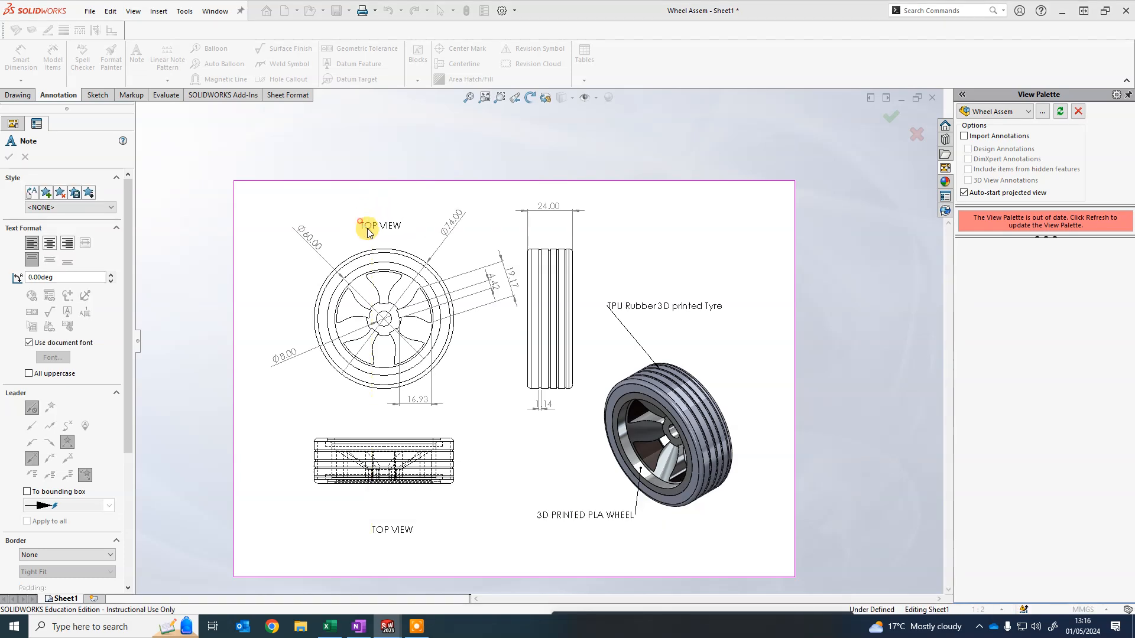
pyautogui.doubleClick(367, 233)
pyautogui.write('FRON')
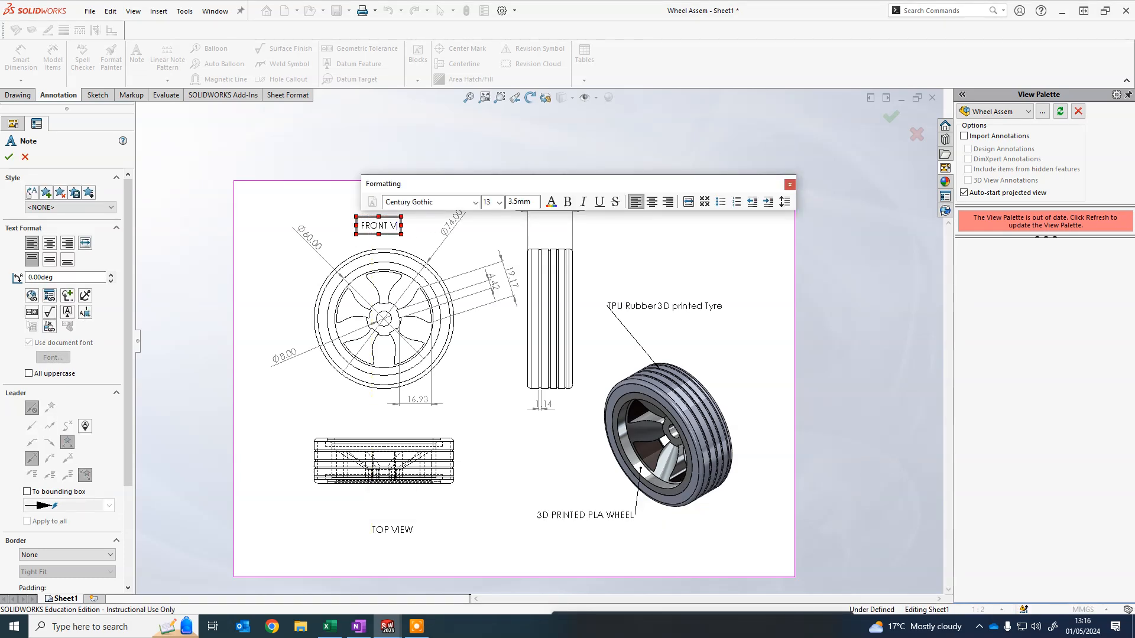
pyautogui.click(612, 247)
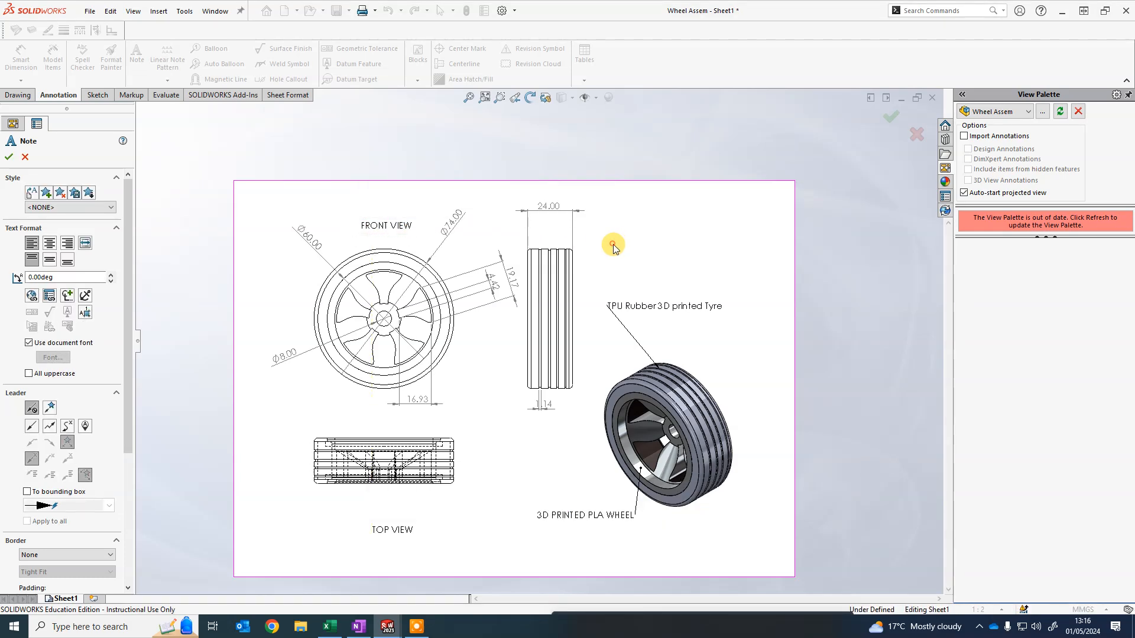
# - Add a "RIGHT SIDE VIEW" note to the right of the side view
pyautogui.click(615, 250)
pyautogui.write('RIGHT SIDE VIEW')
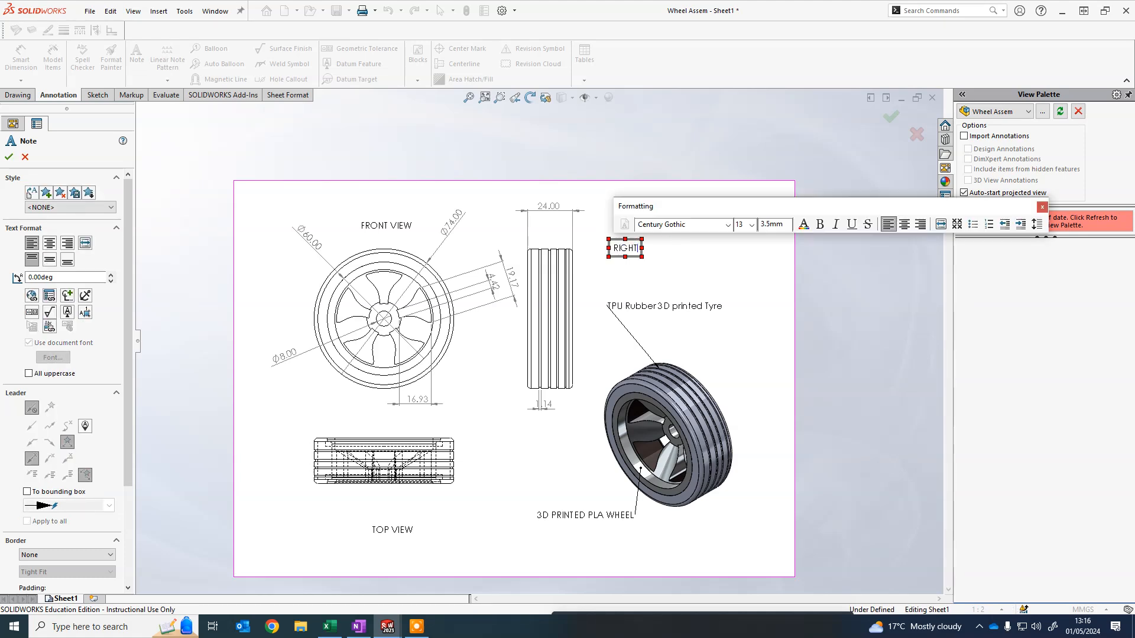
pyautogui.click(644, 267)
# - Delete the duplicate "RIGHT SIDE VIEW" note and move the remaining one up beside the side view, level with the "FRONT VIEW" note
pyautogui.click(615, 258)
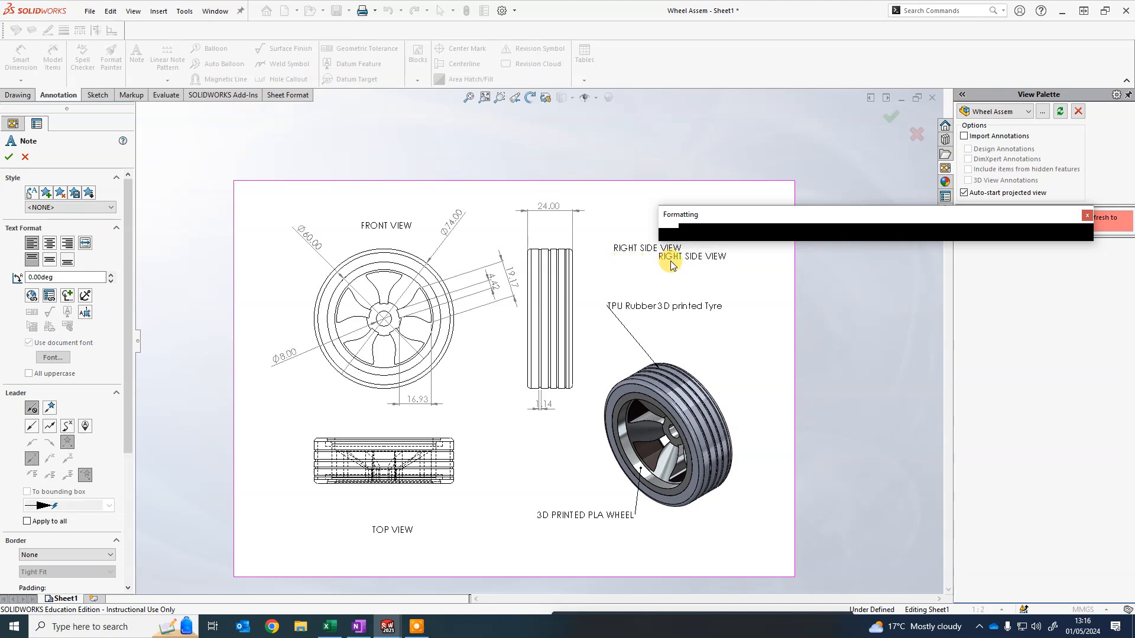
pyautogui.click(686, 265)
pyautogui.press('BackSpace')
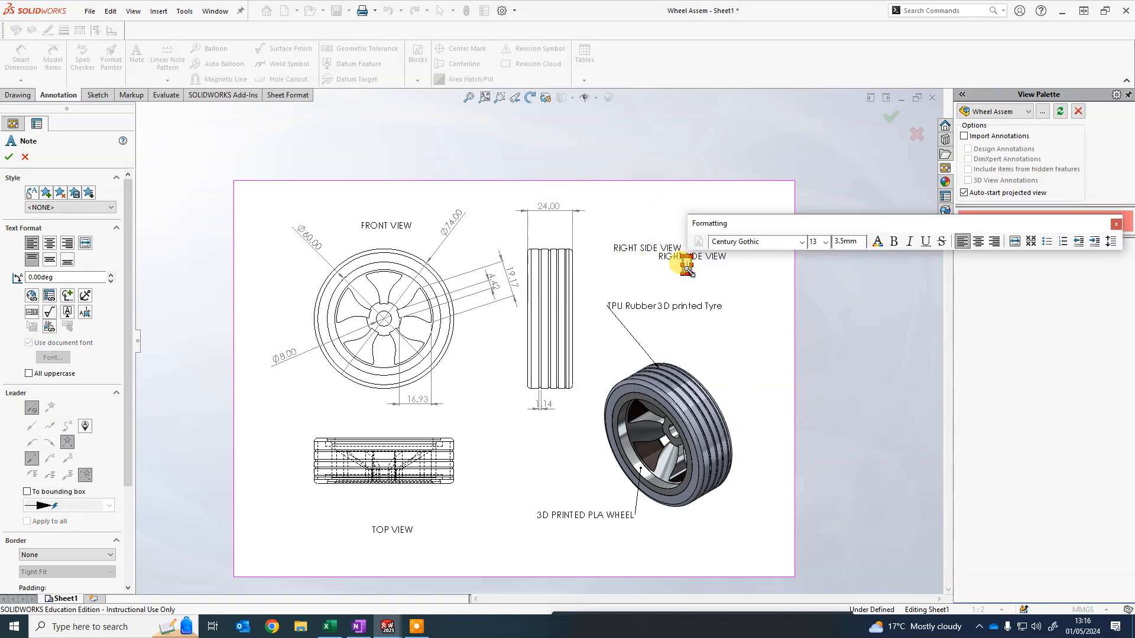
pyautogui.click(1116, 226)
pyautogui.press('Escape')
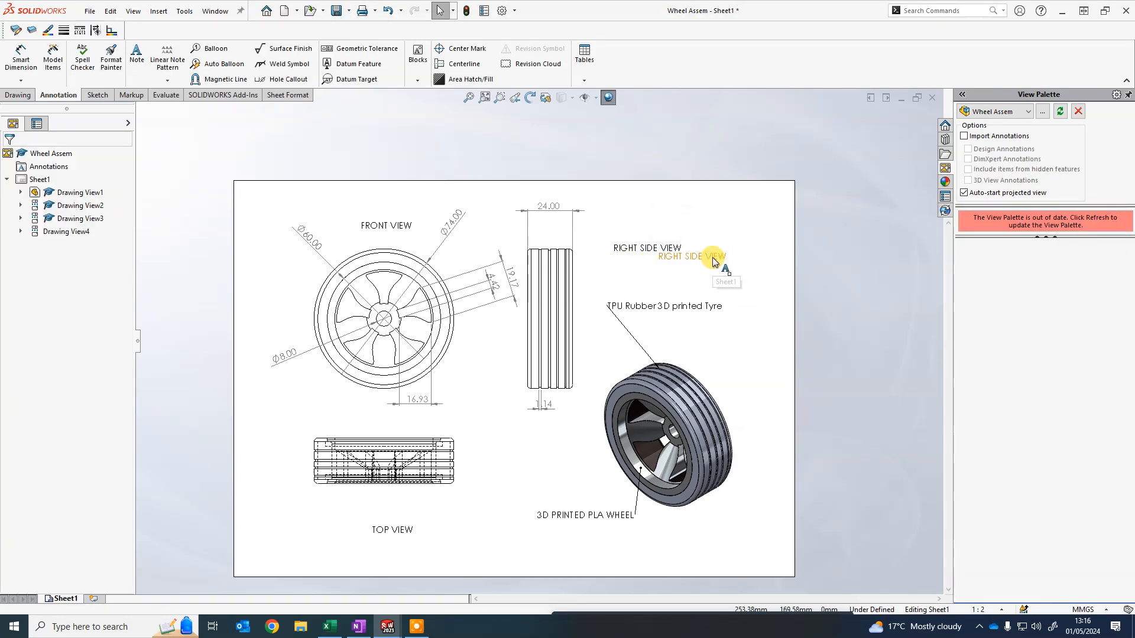
pyautogui.click(727, 264)
pyautogui.press('Delete')
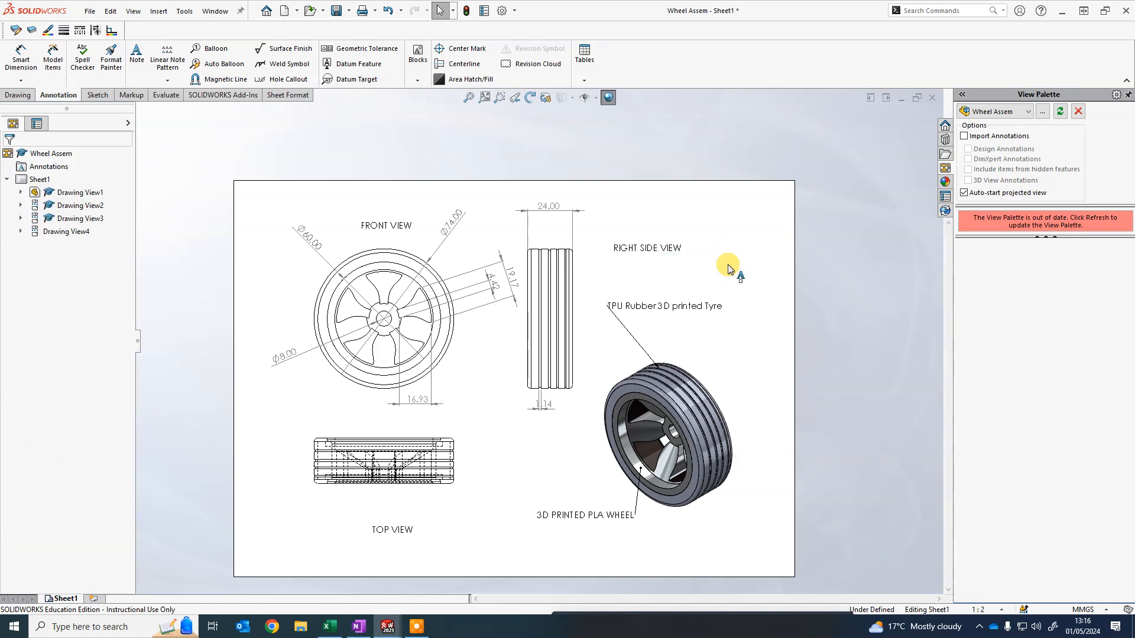
pyautogui.moveTo(649, 254); pyautogui.dragTo(623, 231)
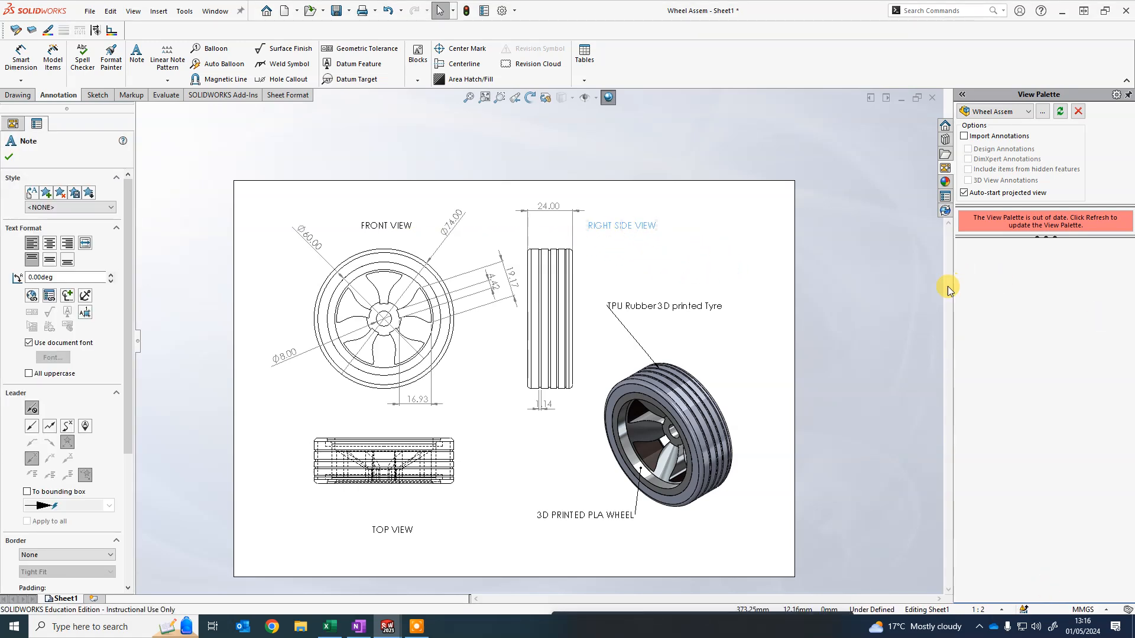
pyautogui.click(442, 123)
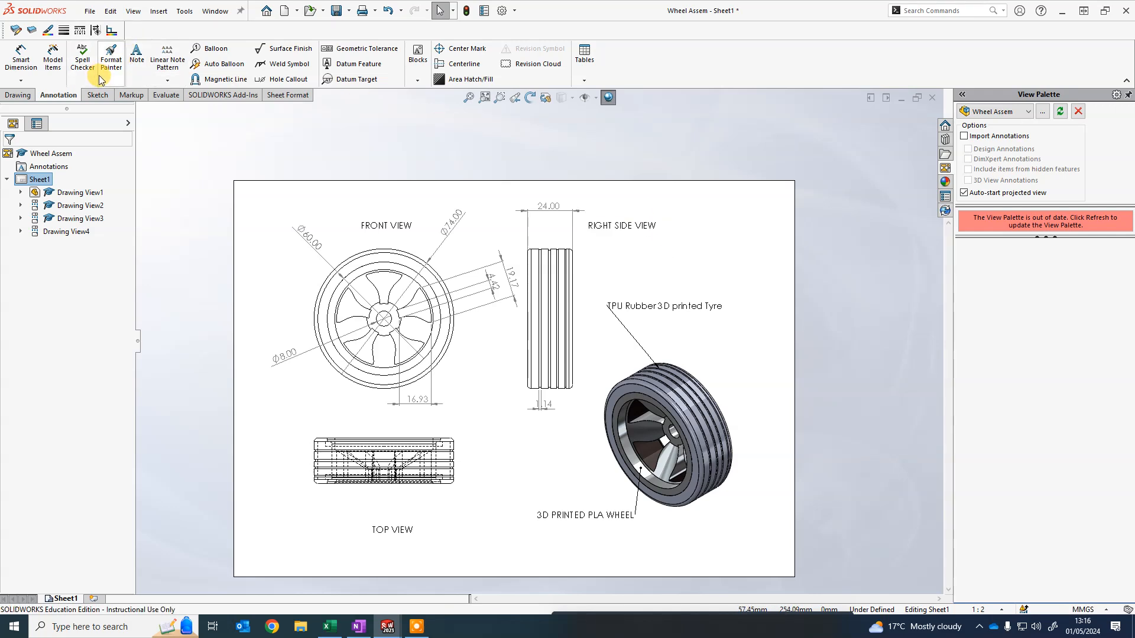
# - Add a two-line note below the shaded view with "Drawn by", the author's name and 01/05/24, followed by "* All dimensions in mm"
pyautogui.click(138, 60)
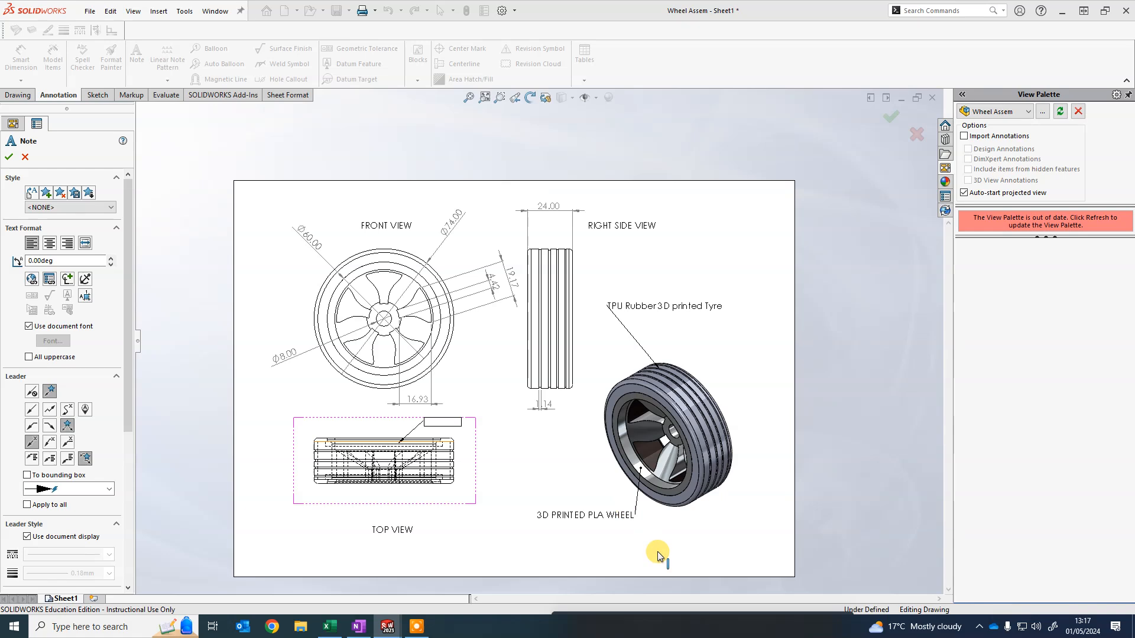
pyautogui.click(626, 539)
pyautogui.write('Drawn by R.Winter 01/05/24')
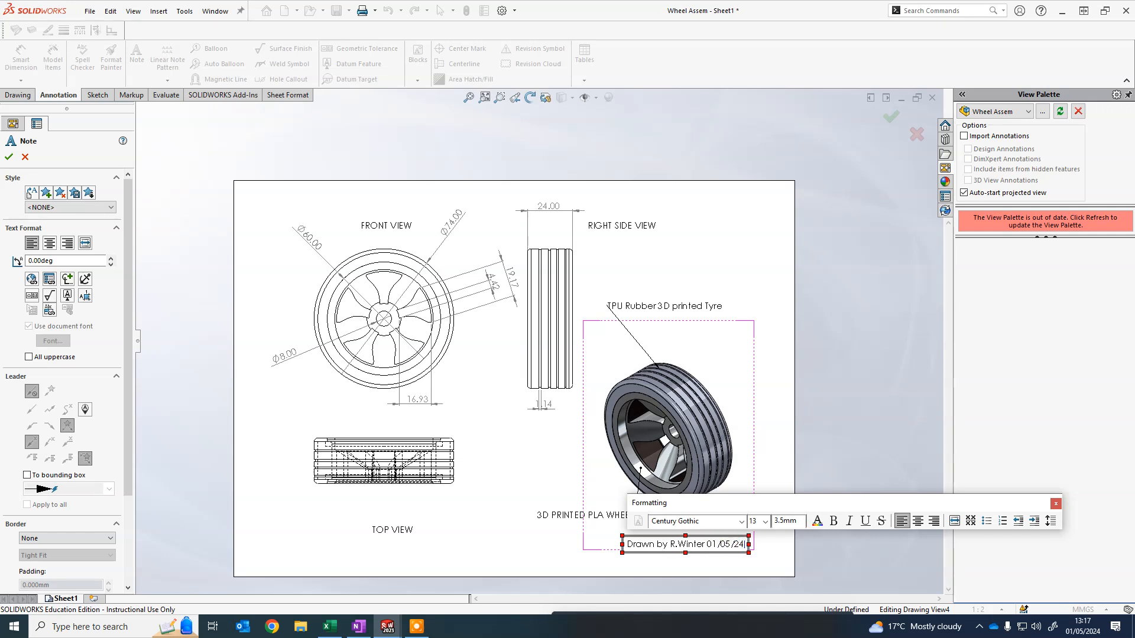
pyautogui.press('Return')
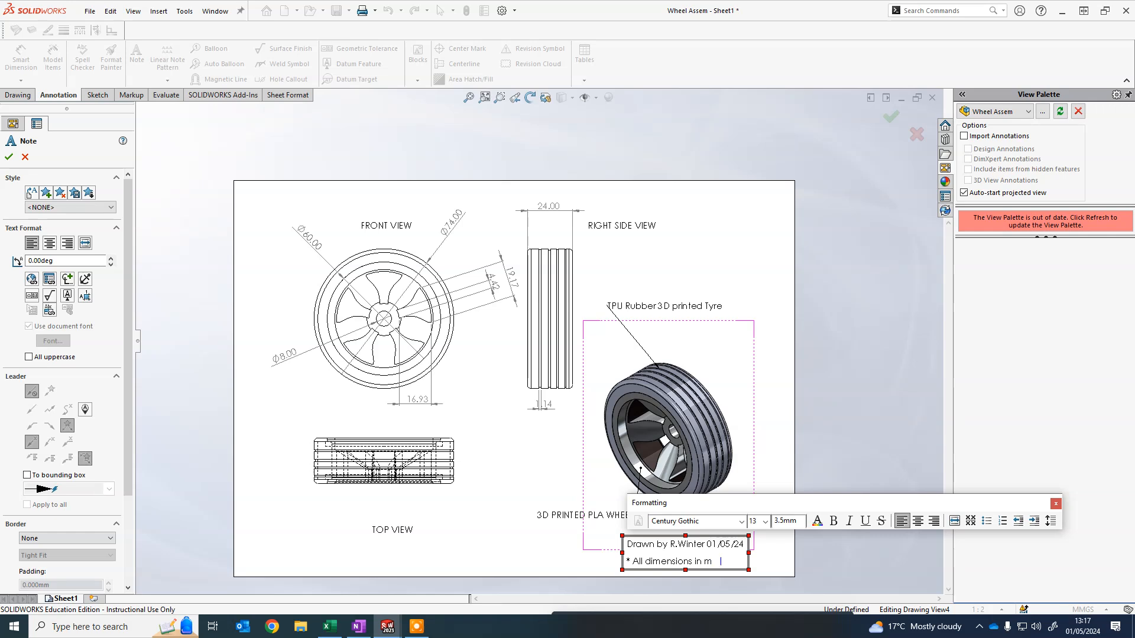
pyautogui.click(751, 358)
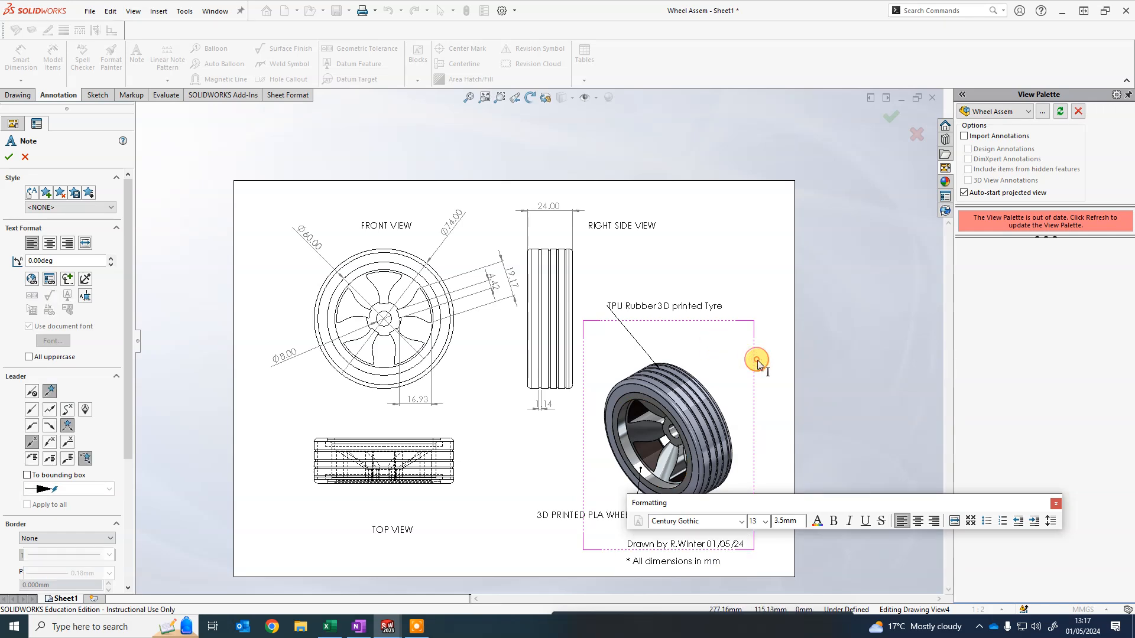
pyautogui.press('Escape')
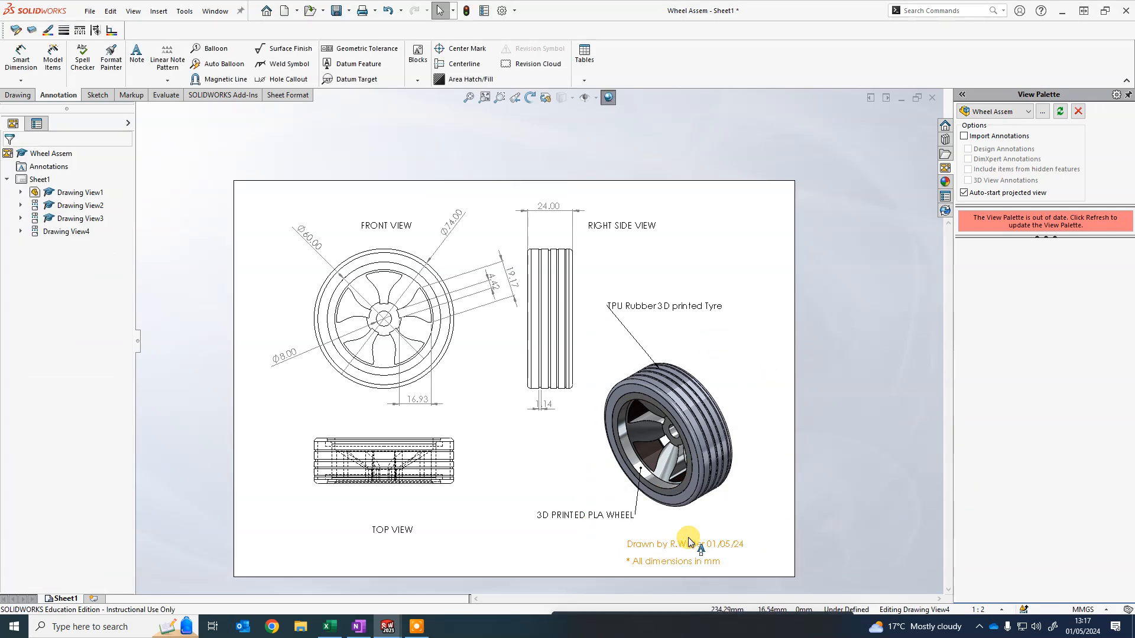
# - Move the shaded view slightly up and position the drawn-by note beneath it in the sheet's lower right corner
pyautogui.moveTo(682, 542)
pyautogui.mouseDown()
pyautogui.moveTo(733, 540)
pyautogui.moveTo(720, 536)
pyautogui.mouseUp()
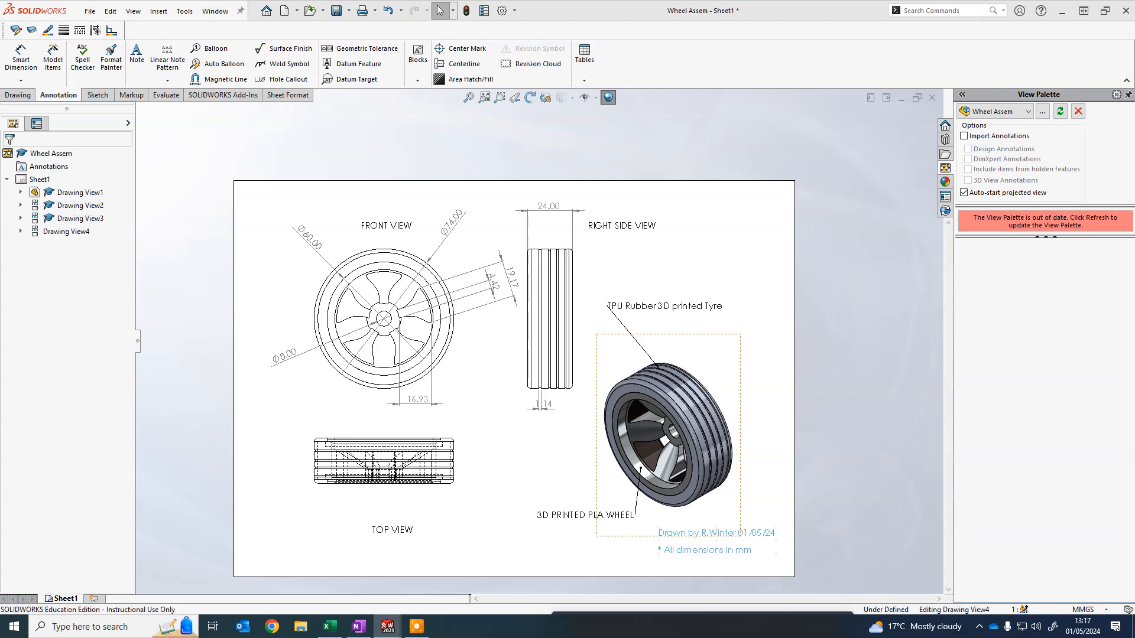
pyautogui.click(744, 370)
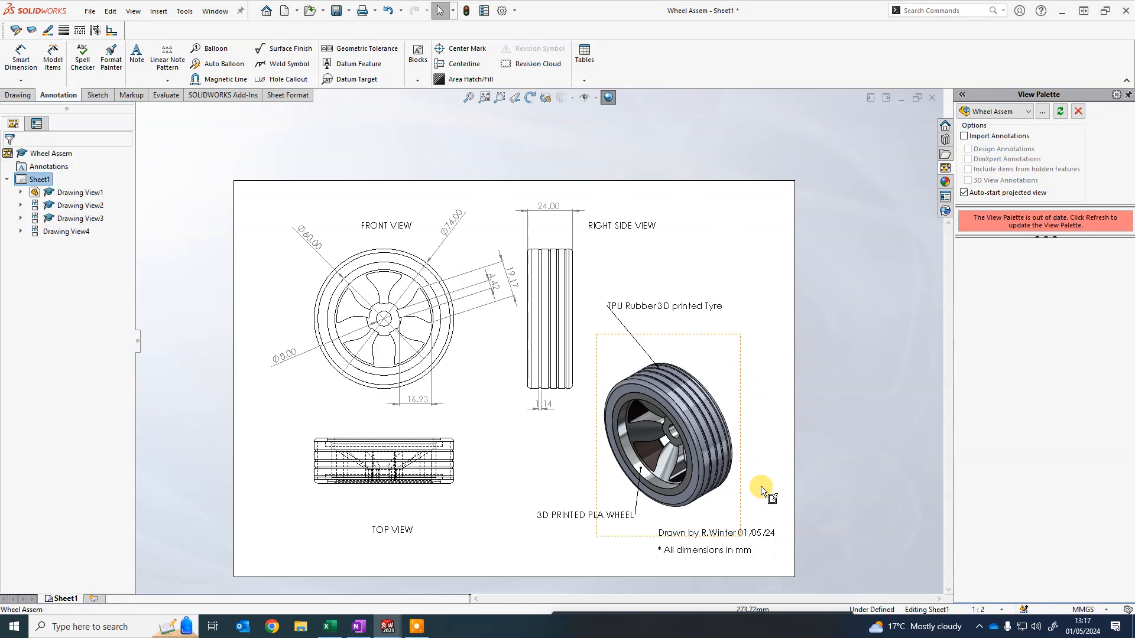
pyautogui.scroll(-1, 803, 485)
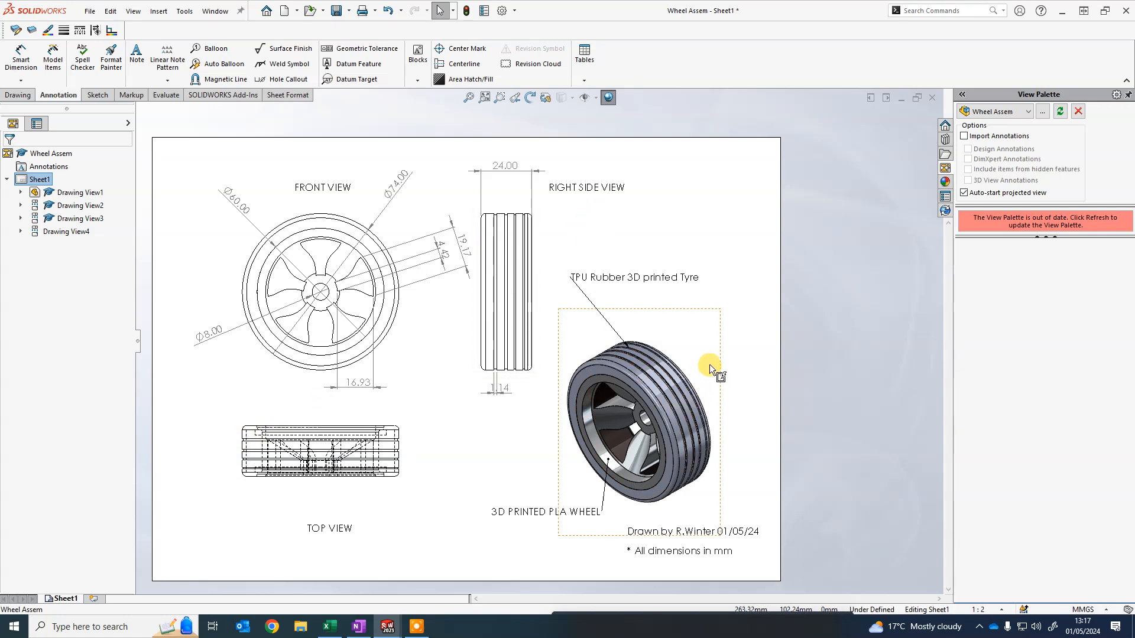
pyautogui.moveTo(719, 362)
pyautogui.mouseDown()
pyautogui.moveTo(744, 327)
pyautogui.moveTo(728, 346)
pyautogui.mouseUp()
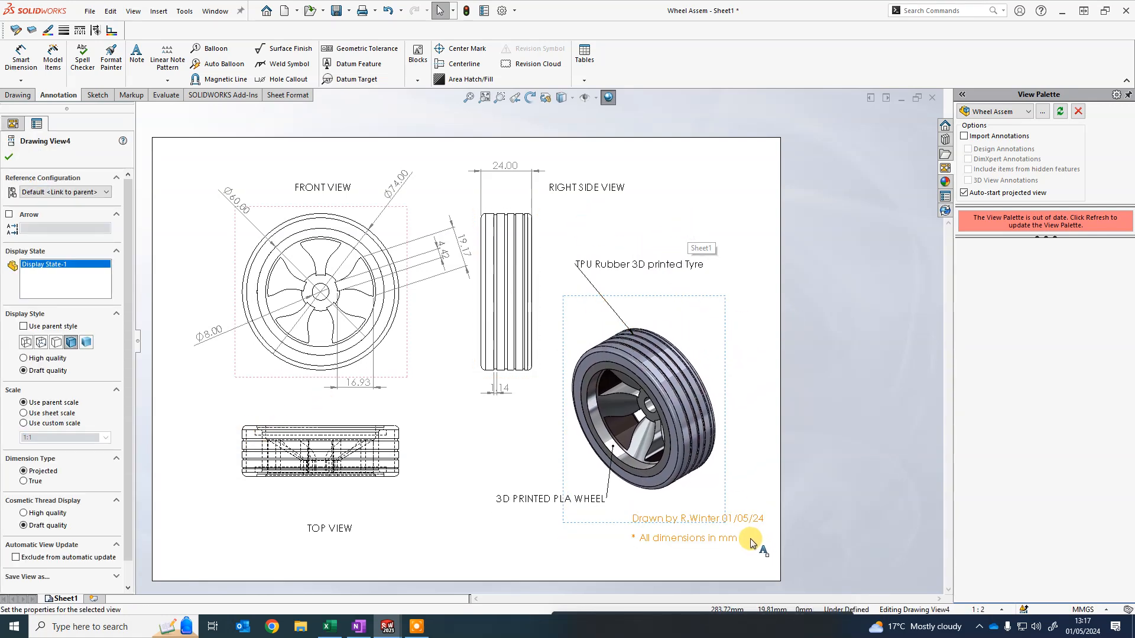
pyautogui.moveTo(754, 525); pyautogui.dragTo(750, 545)
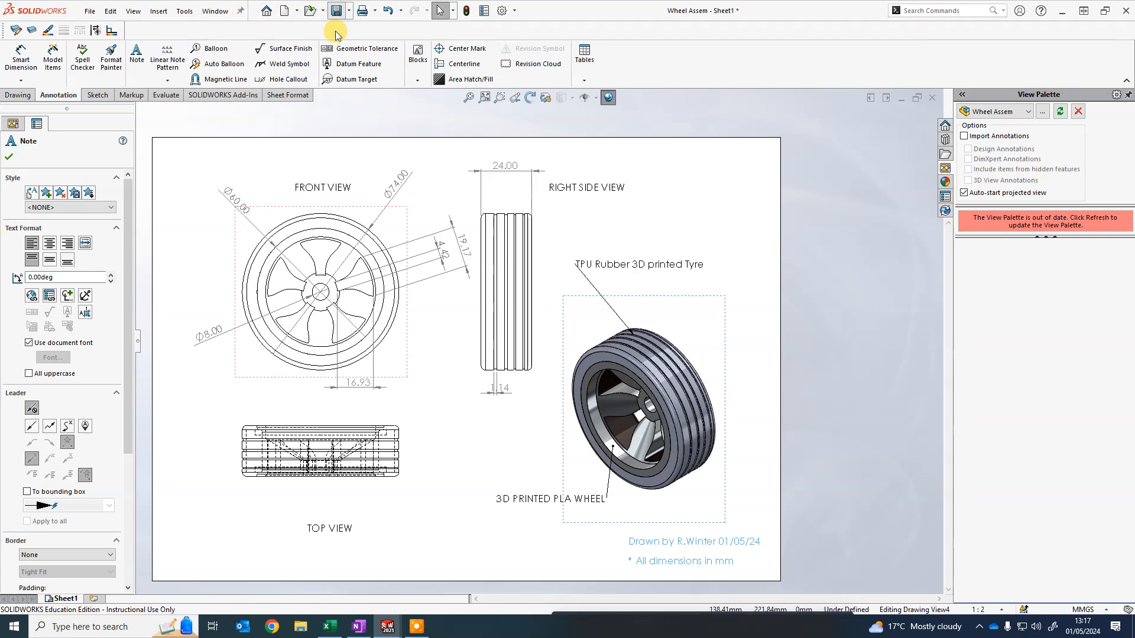
# - Start saving a copy of the drawing as Wheel Assem with the file type JPEG (*.jpg)
pyautogui.click(335, 13)
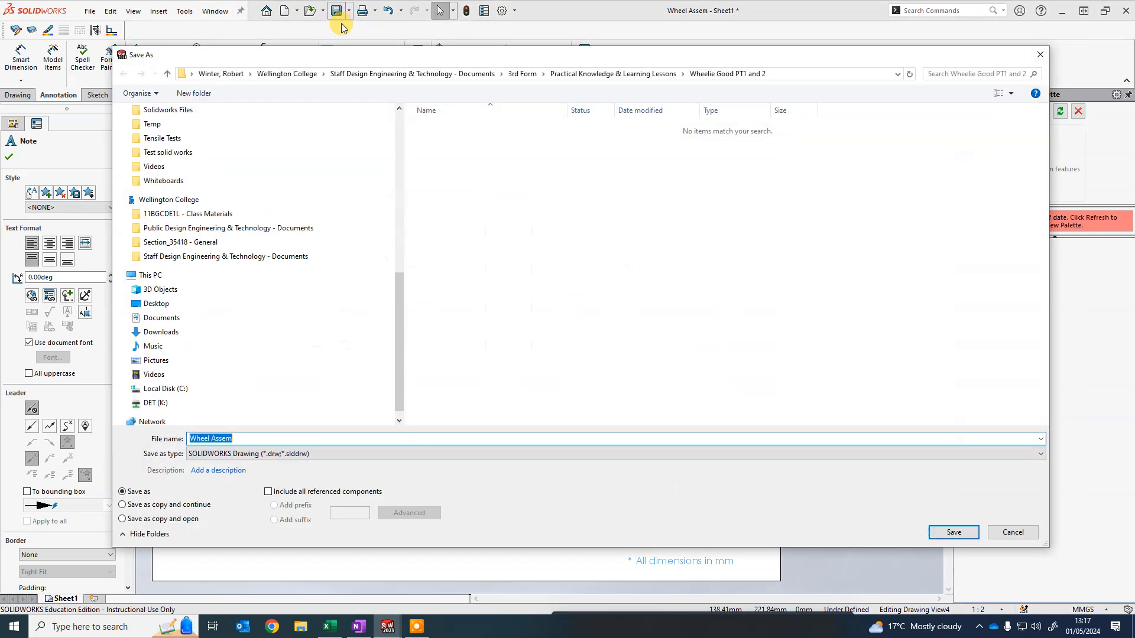
pyautogui.click(1041, 57)
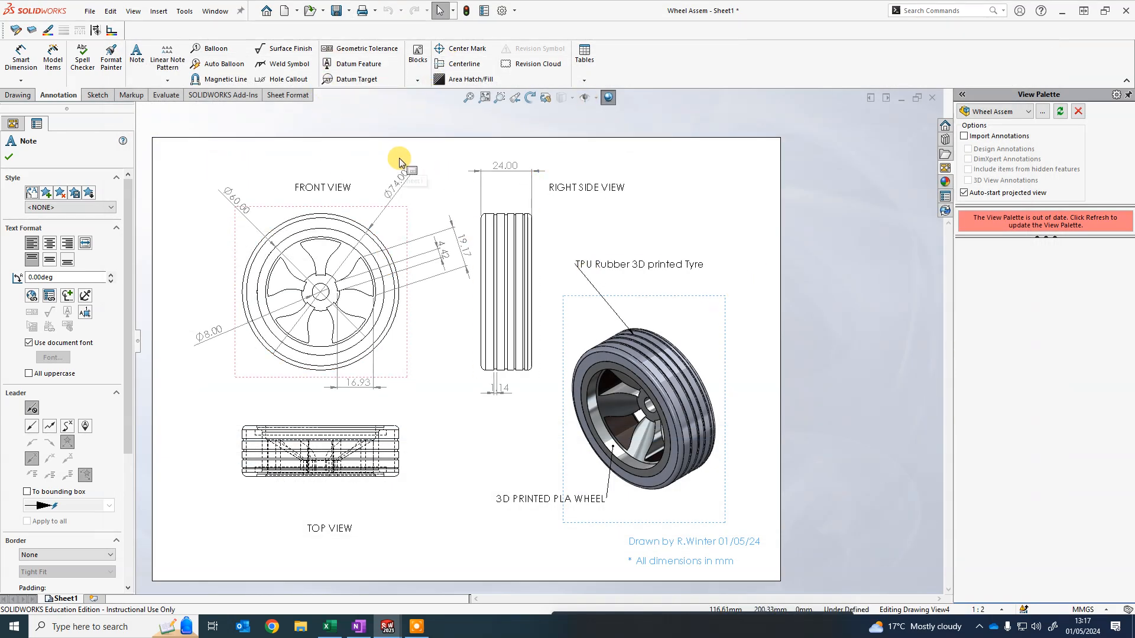
pyautogui.click(349, 10)
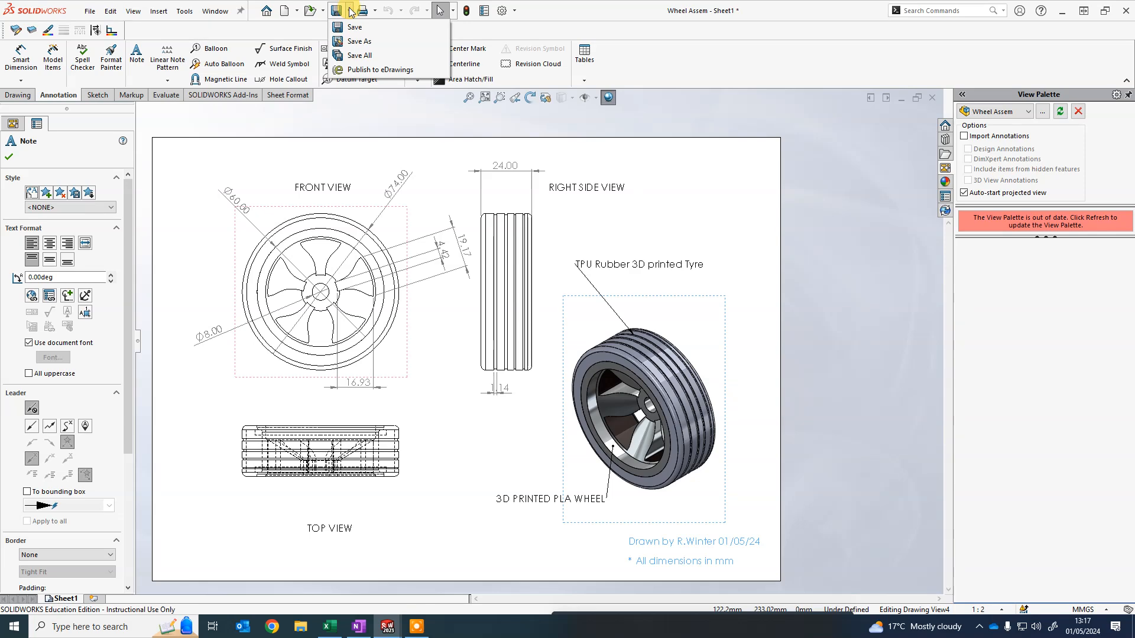
pyautogui.click(360, 41)
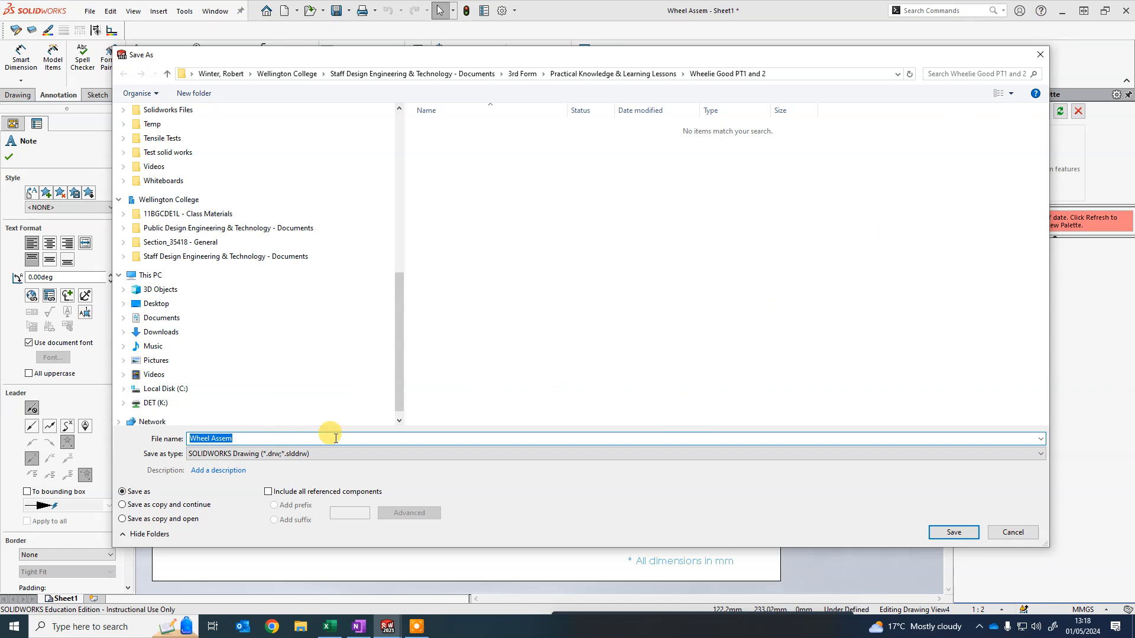
pyautogui.click(354, 455)
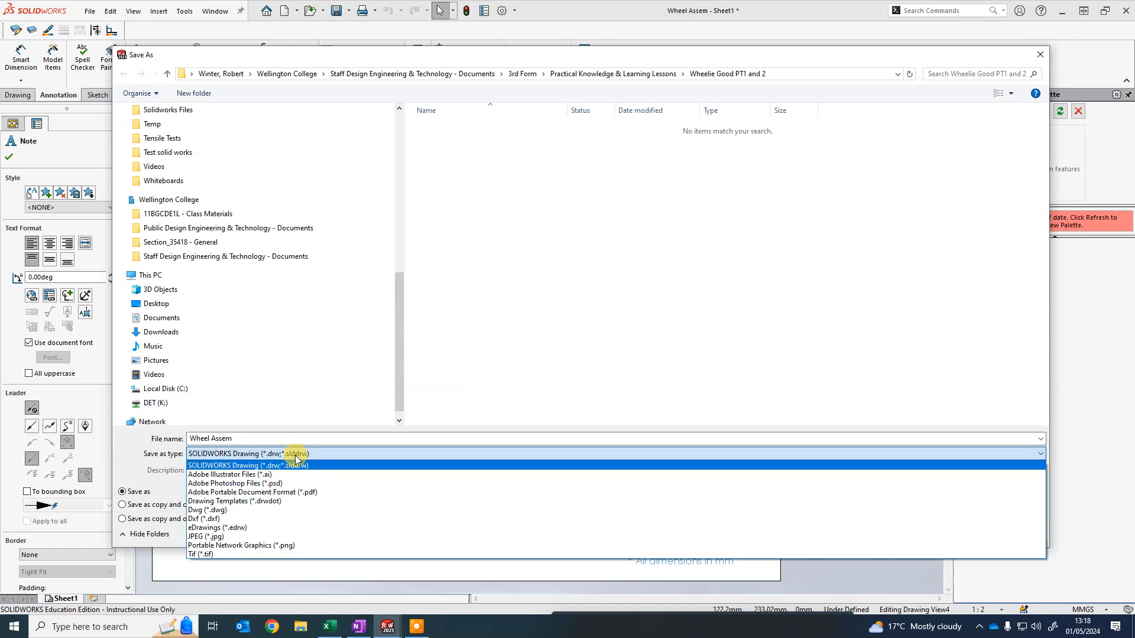
pyautogui.click(195, 536)
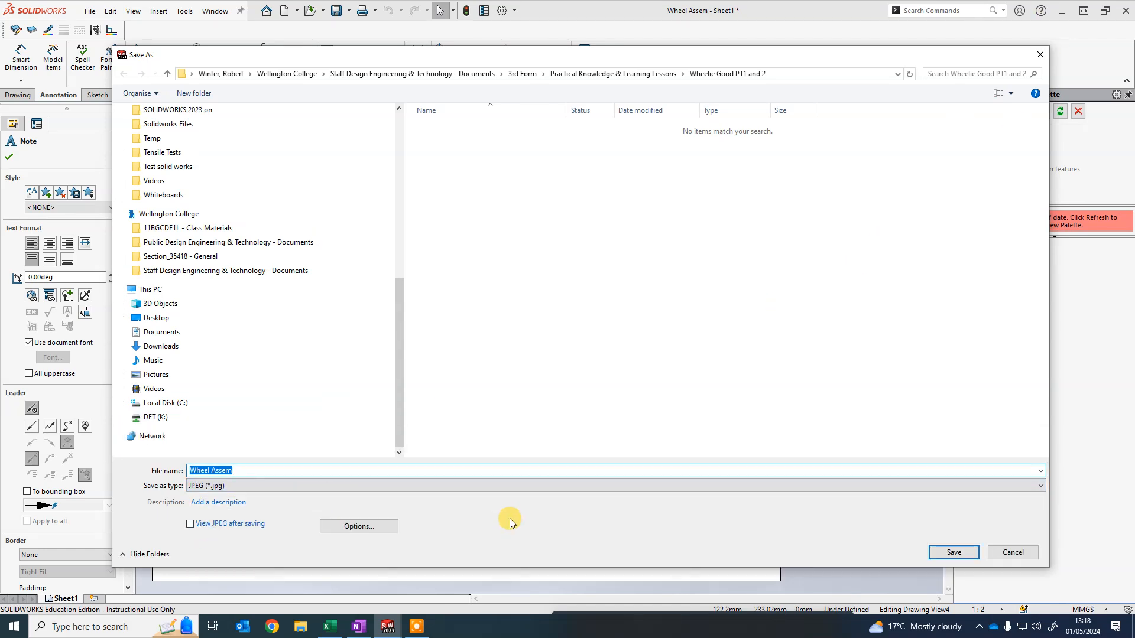
# - Configure the JPEG export options to 300 DPI print capture on A4 - Landscape paper
pyautogui.click(372, 528)
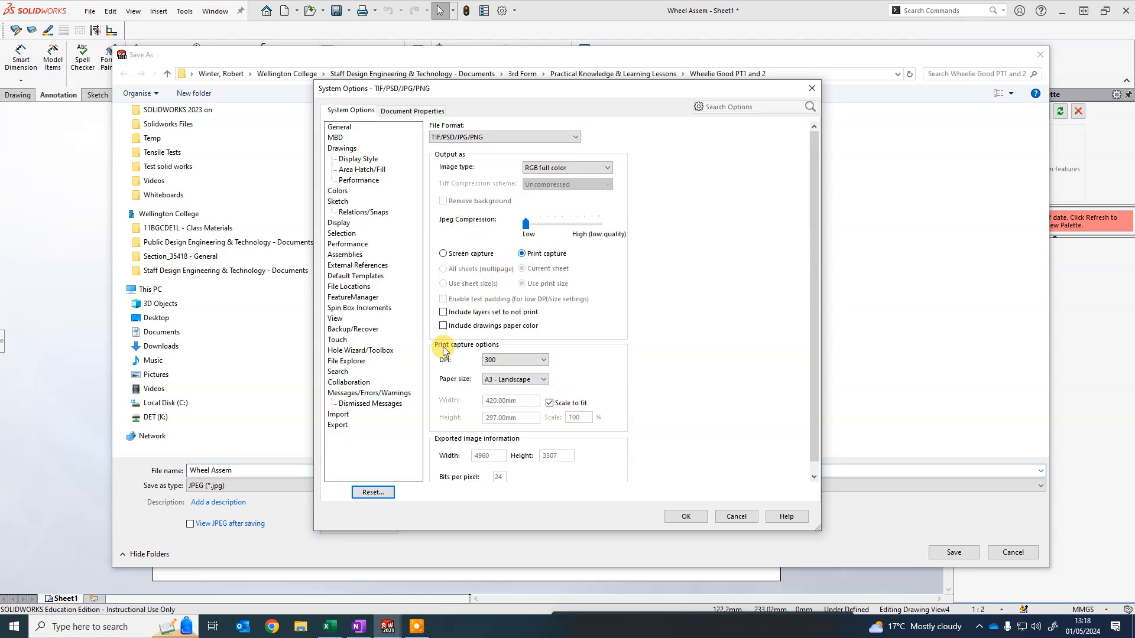
pyautogui.click(532, 360)
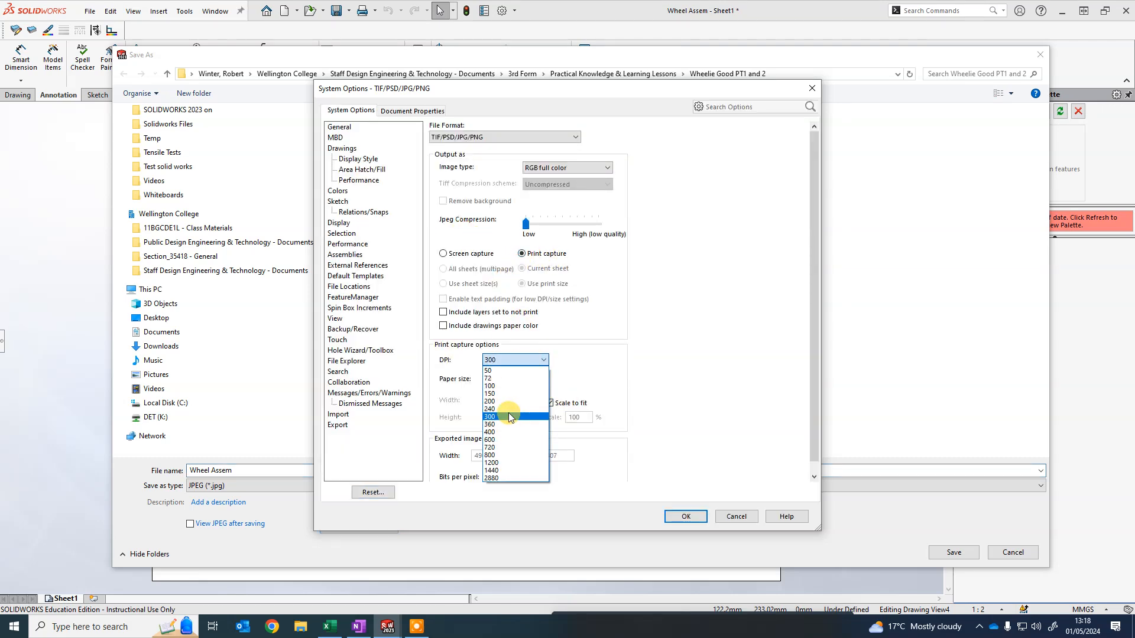
pyautogui.click(502, 417)
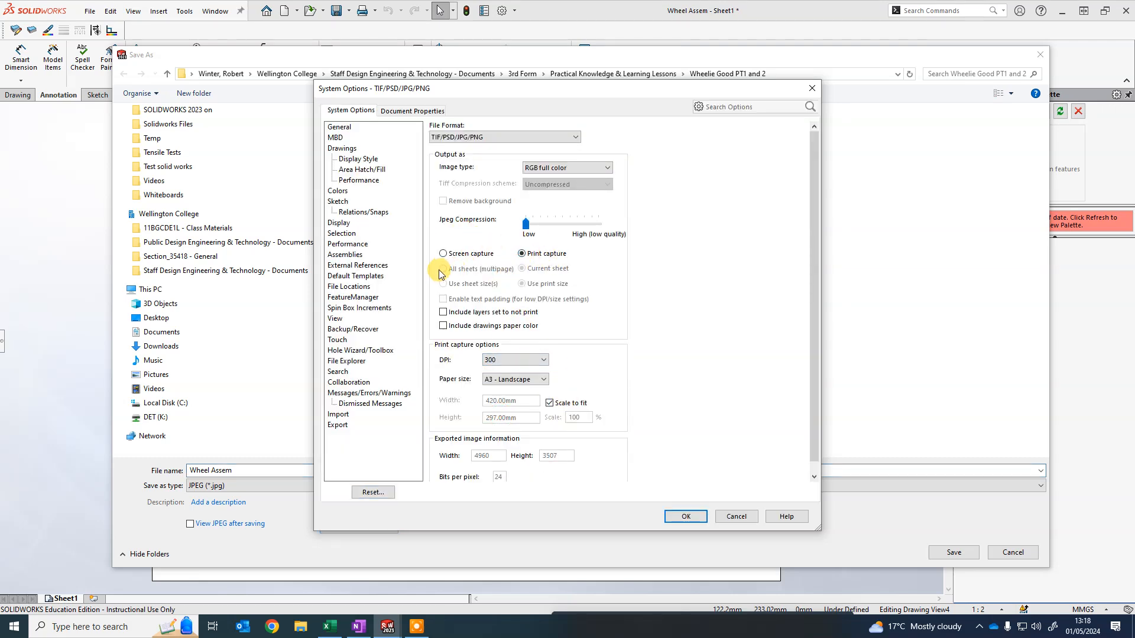
pyautogui.click(543, 380)
pyautogui.click(513, 444)
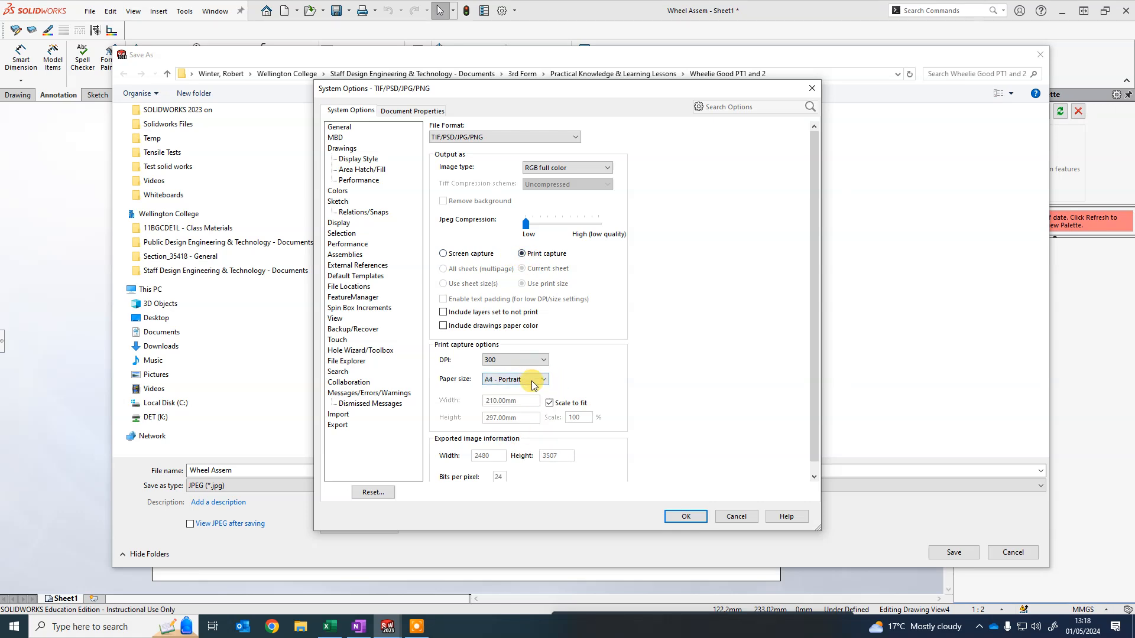
pyautogui.click(540, 380)
pyautogui.click(518, 437)
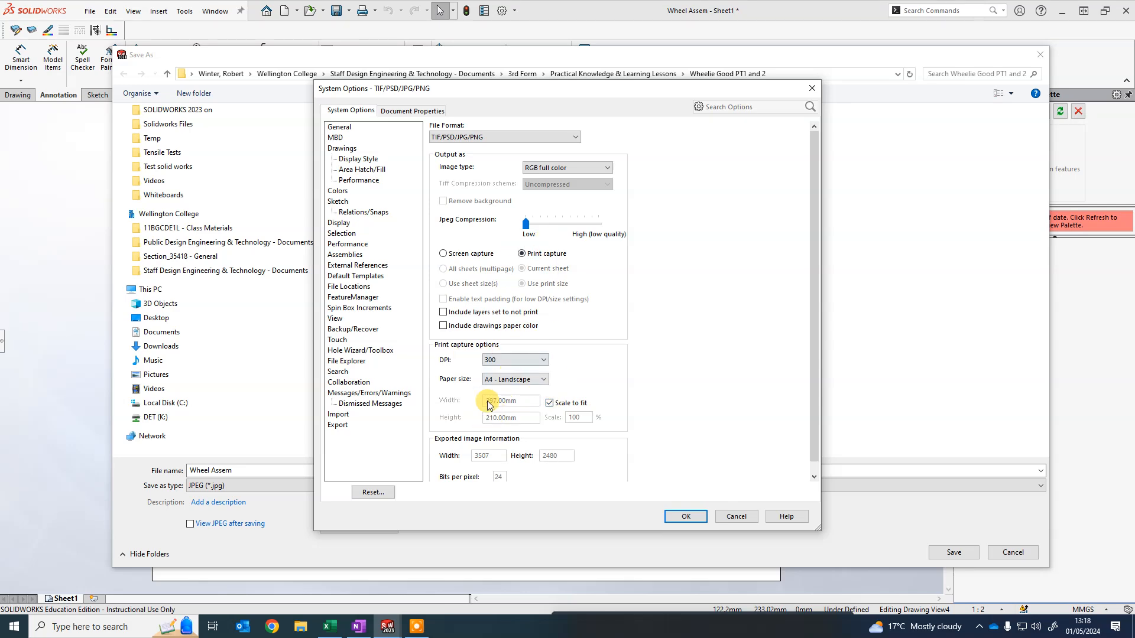
pyautogui.click(684, 516)
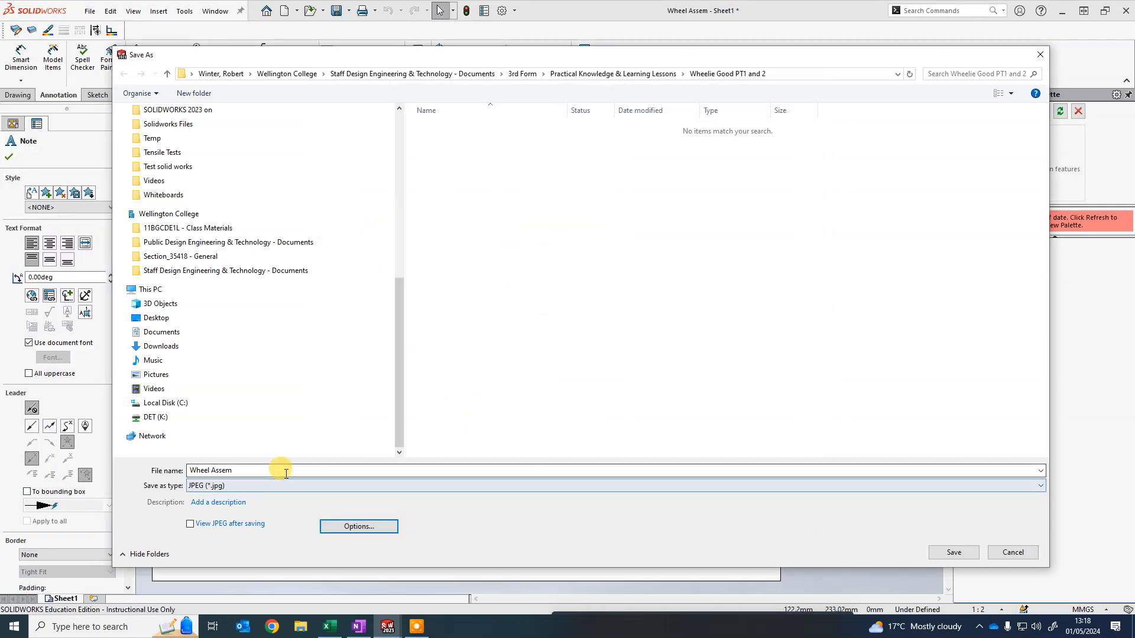
# - Name the JPEG copy "Drawing of wheel and tyre" and save it in the Wheelie Good PT1 and 2 folder
pyautogui.doubleClick(263, 470)
pyautogui.write('Draw')
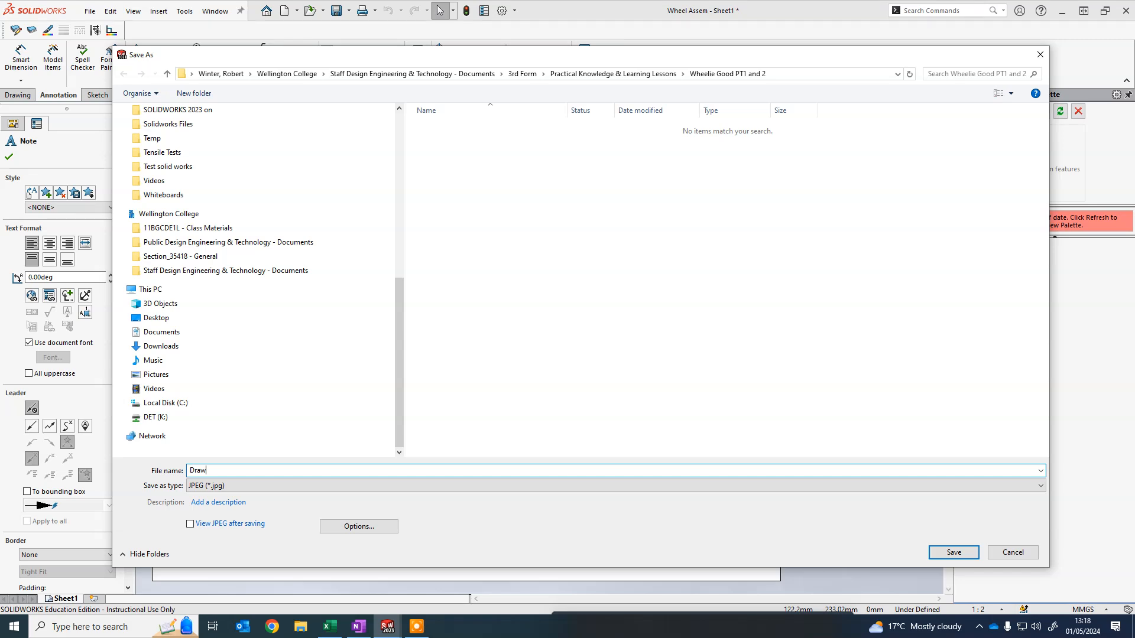
pyautogui.write('ing of wheel and')
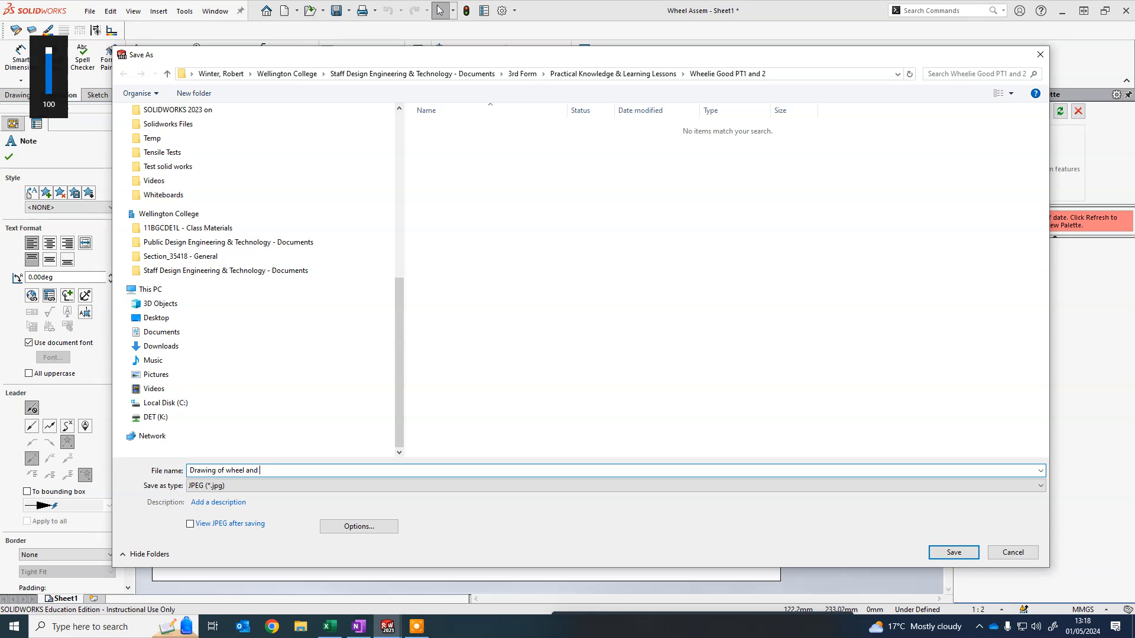
pyautogui.write(' tyre')
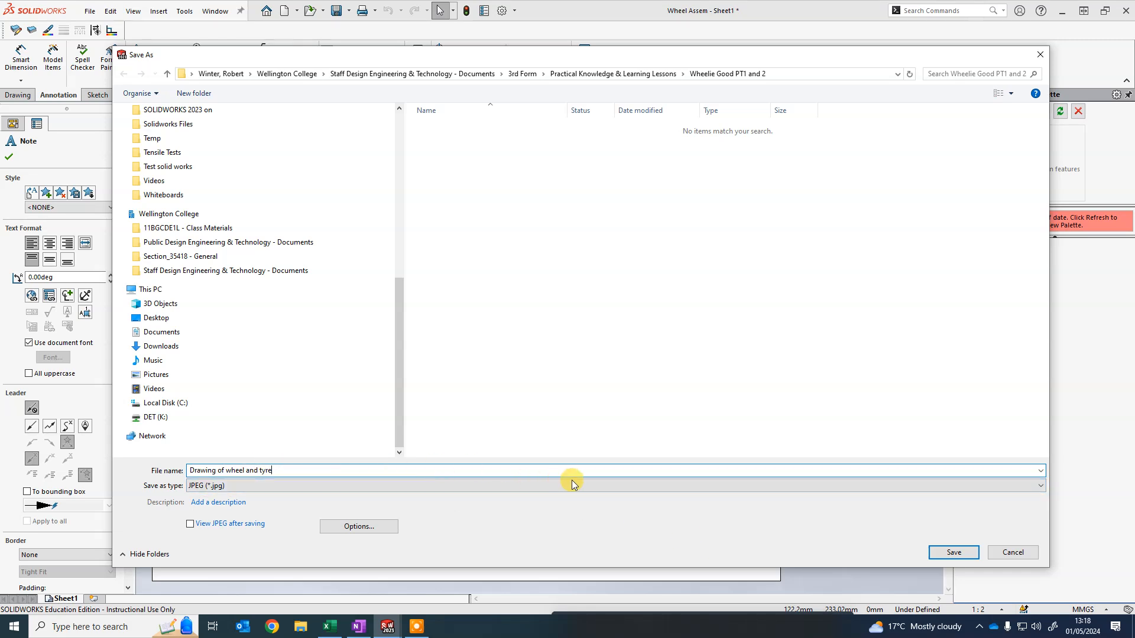
pyautogui.click(946, 553)
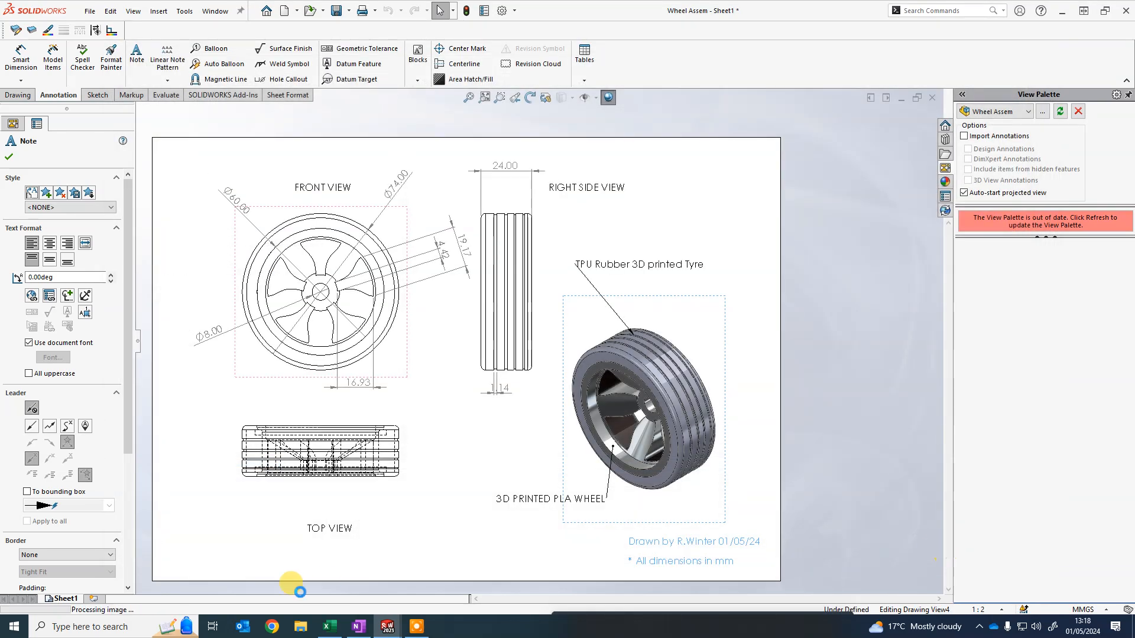
pyautogui.click(418, 625)
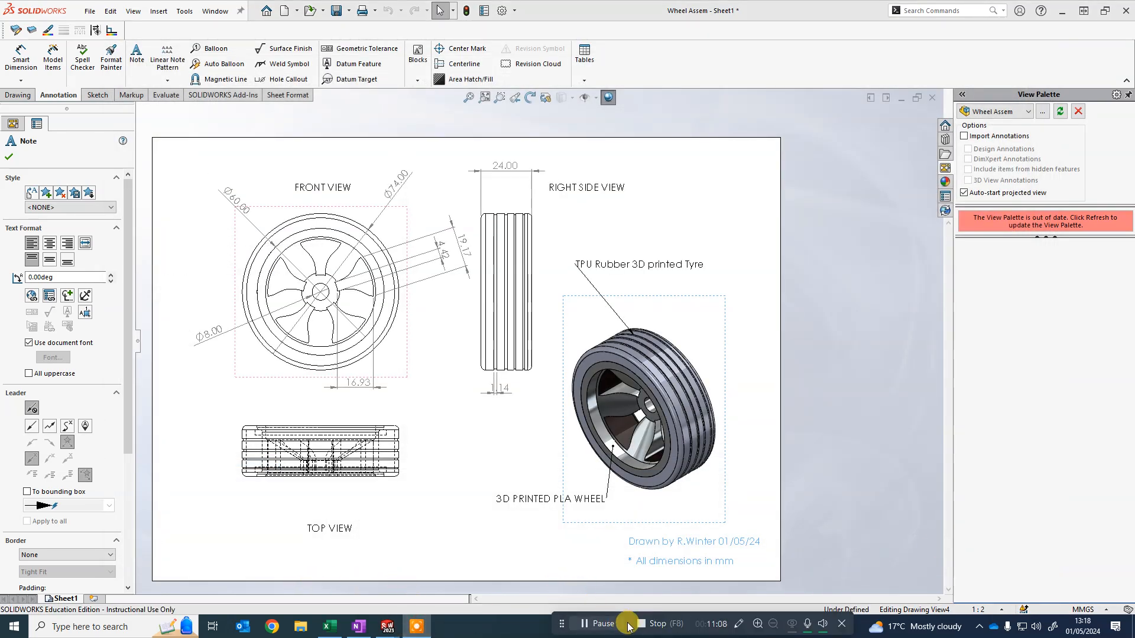